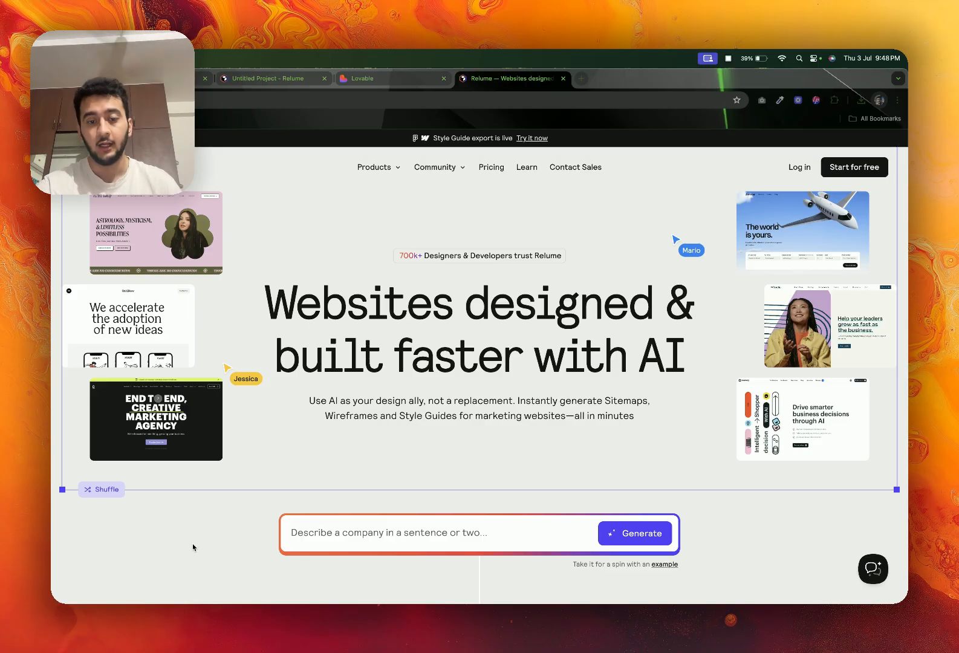
- Look over the Relume homepage's hero area, the Sitemaps, Wireframes and Style Guide cards, and the brand logos
{"action": "scroll", "coordinate": [194, 547], "scroll_direction": "down", "scroll_amount": 3}
{"action": "scroll", "coordinate": [194, 547], "scroll_direction": "down", "scroll_amount": 5}
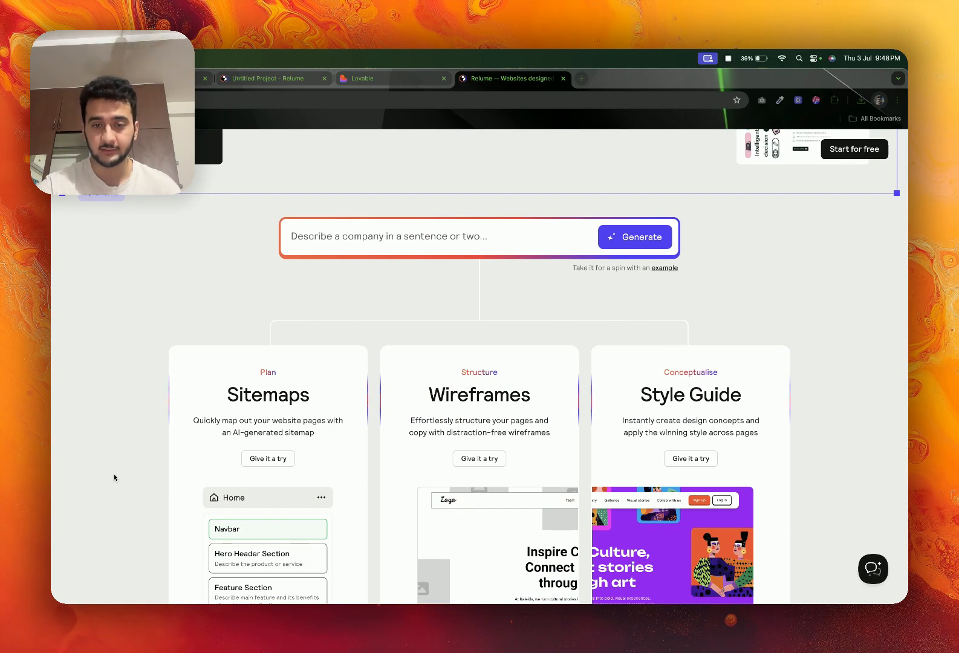
{"action": "scroll", "coordinate": [113, 472], "scroll_direction": "down", "scroll_amount": 4}
{"action": "scroll", "coordinate": [113, 472], "scroll_direction": "down", "scroll_amount": 2}
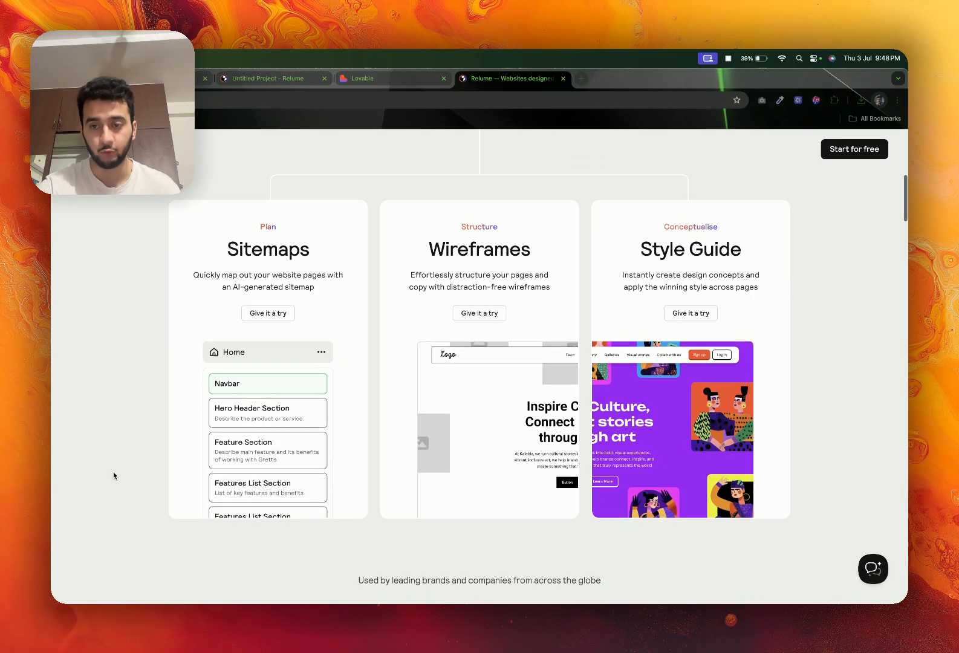
{"action": "scroll", "coordinate": [113, 472], "scroll_direction": "up", "scroll_amount": 10}
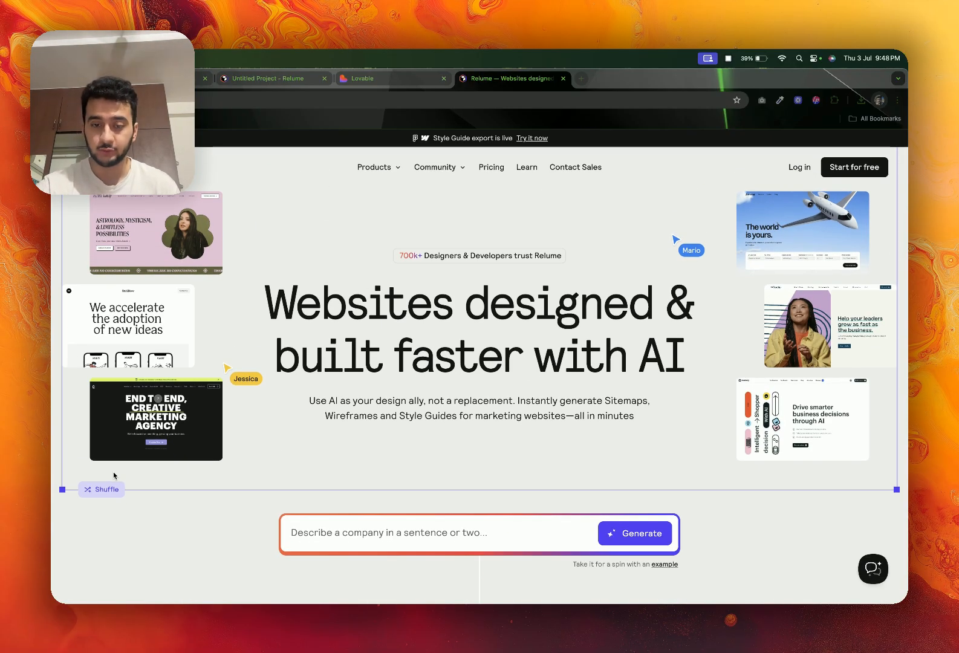
{"action": "scroll", "coordinate": [114, 476], "scroll_direction": "down", "scroll_amount": 10}
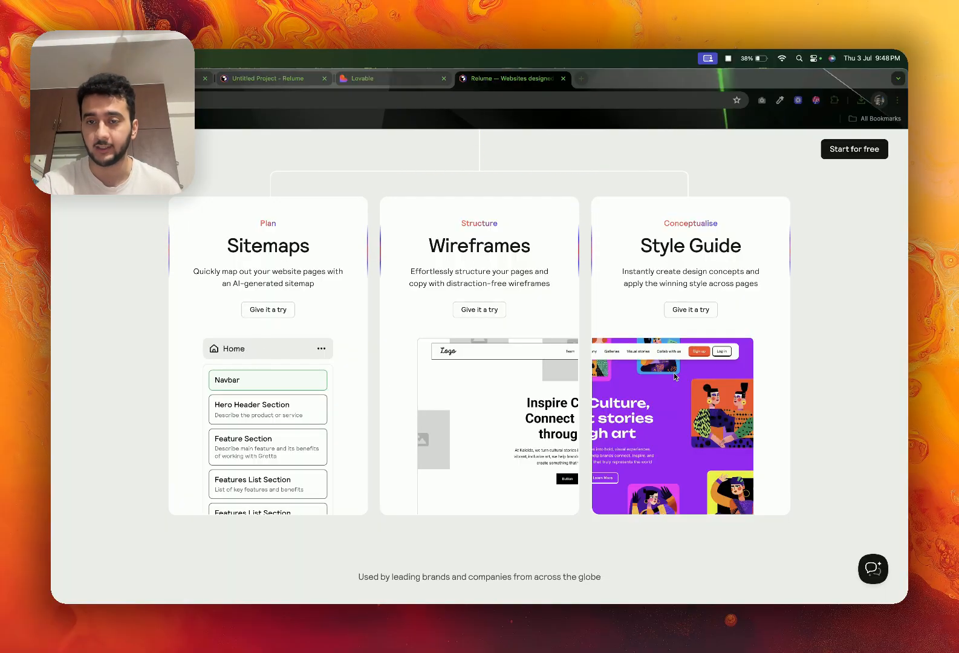
{"action": "scroll", "coordinate": [674, 376], "scroll_direction": "down", "scroll_amount": 3}
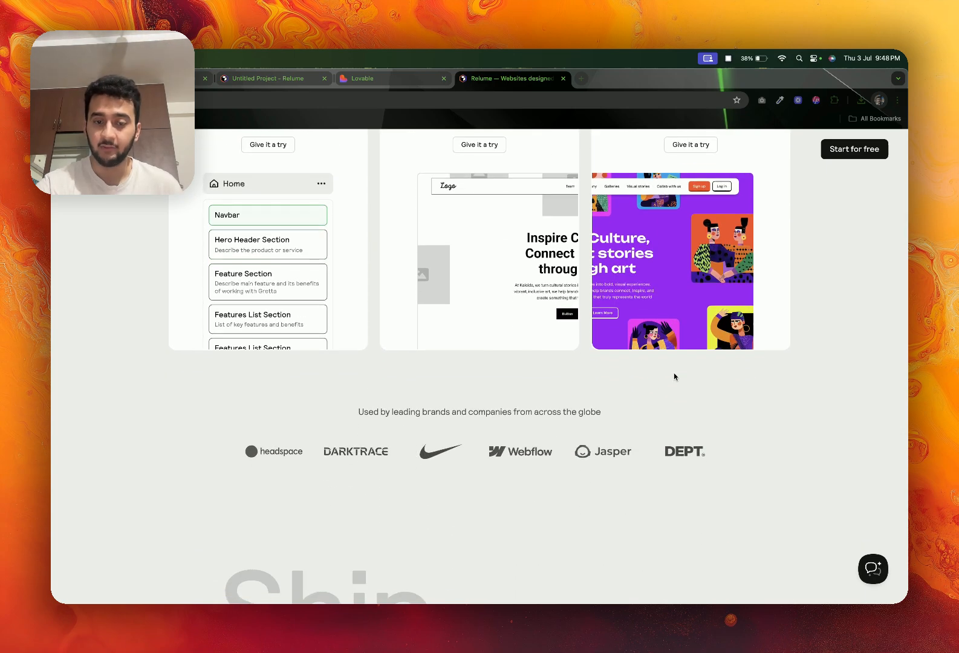
{"action": "scroll", "coordinate": [673, 375], "scroll_direction": "down", "scroll_amount": 5}
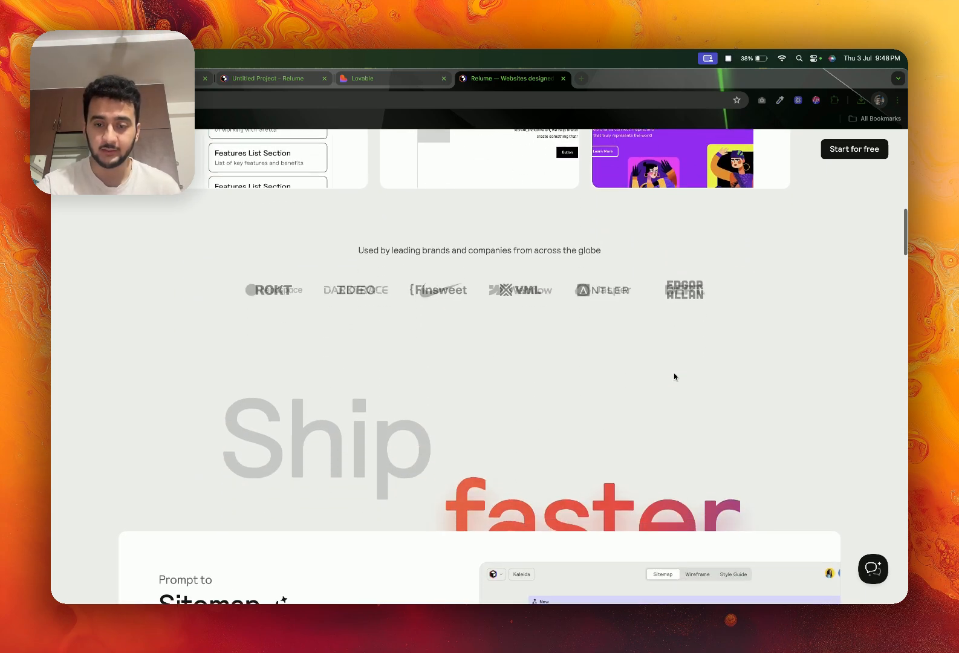
- Read the homepage's Sitemap, Wireframe and Style Guide feature sections, plus the collaboration, export and building-block library sections
{"action": "scroll", "coordinate": [673, 374], "scroll_direction": "down", "scroll_amount": 10}
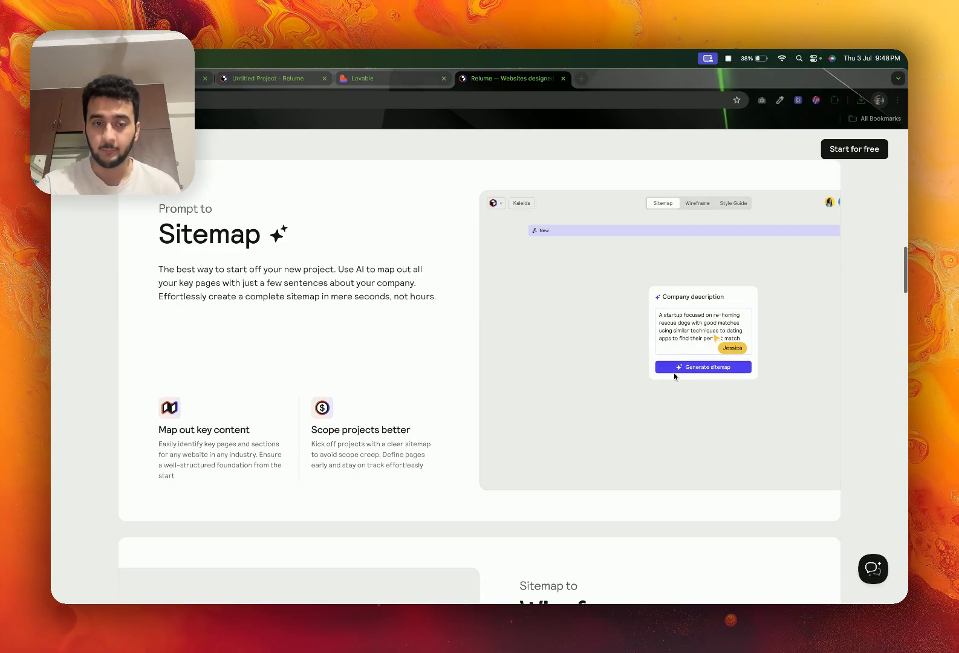
{"action": "scroll", "coordinate": [673, 375], "scroll_direction": "up", "scroll_amount": 7}
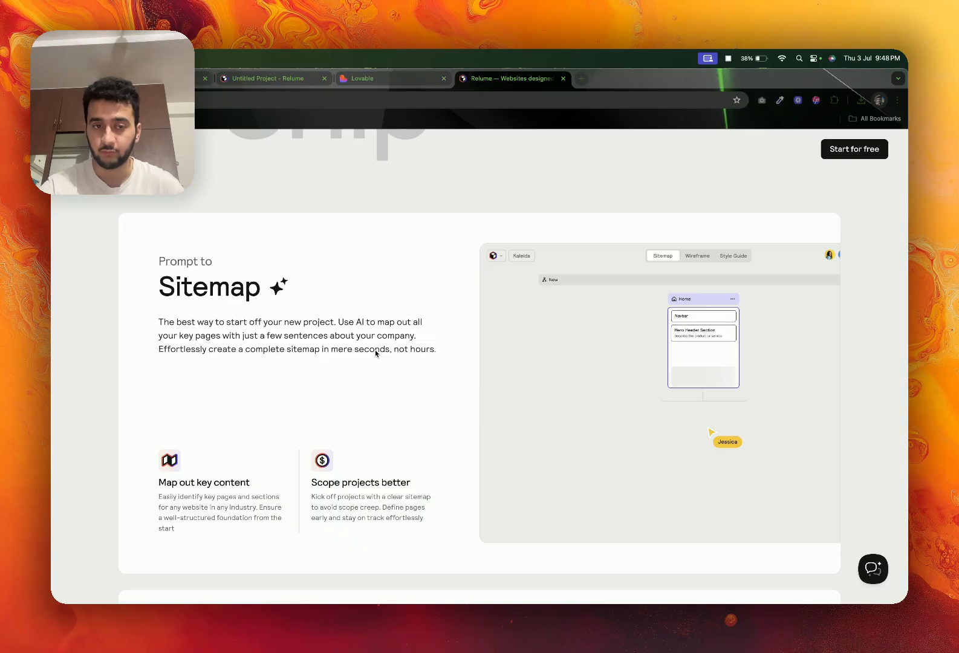
{"action": "scroll", "coordinate": [375, 353], "scroll_direction": "down", "scroll_amount": 3}
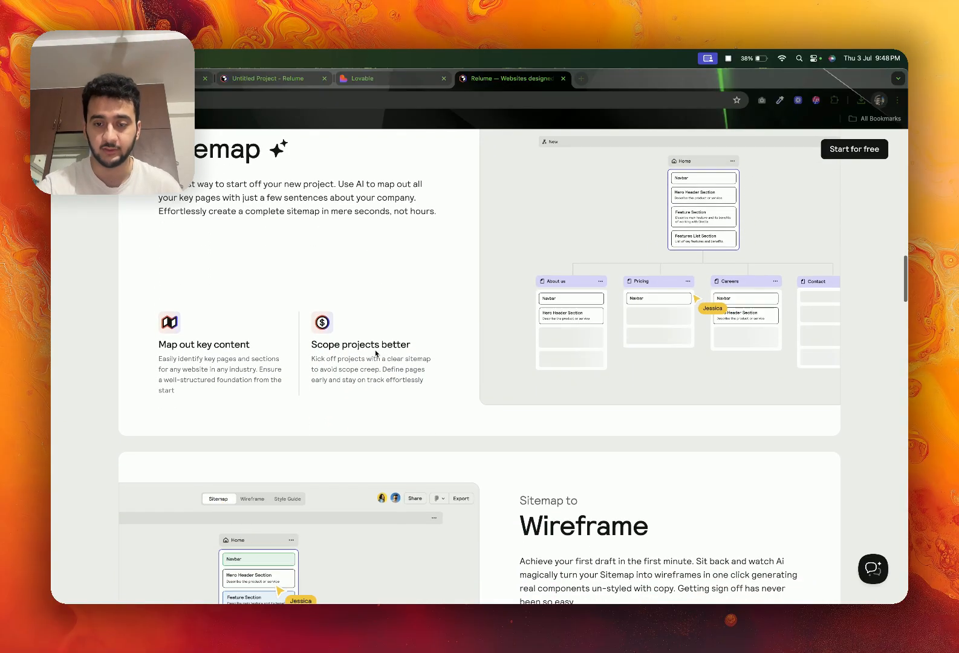
{"action": "scroll", "coordinate": [375, 353], "scroll_direction": "down", "scroll_amount": 5}
{"action": "scroll", "coordinate": [375, 353], "scroll_direction": "up", "scroll_amount": 6}
{"action": "scroll", "coordinate": [374, 354], "scroll_direction": "down", "scroll_amount": 4}
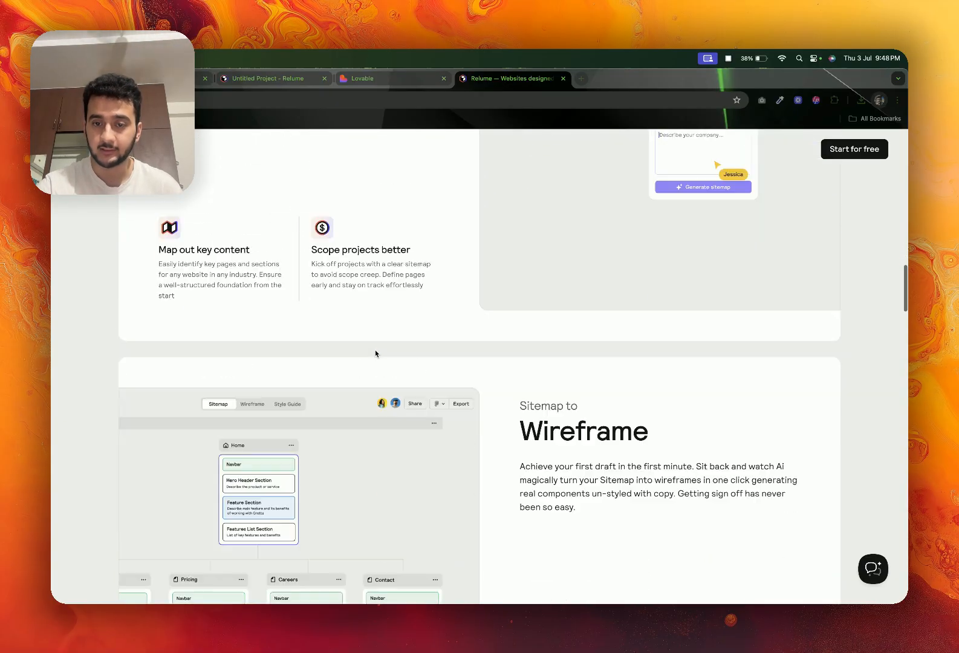
{"action": "scroll", "coordinate": [375, 353], "scroll_direction": "down", "scroll_amount": 6}
{"action": "scroll", "coordinate": [375, 353], "scroll_direction": "down", "scroll_amount": 5}
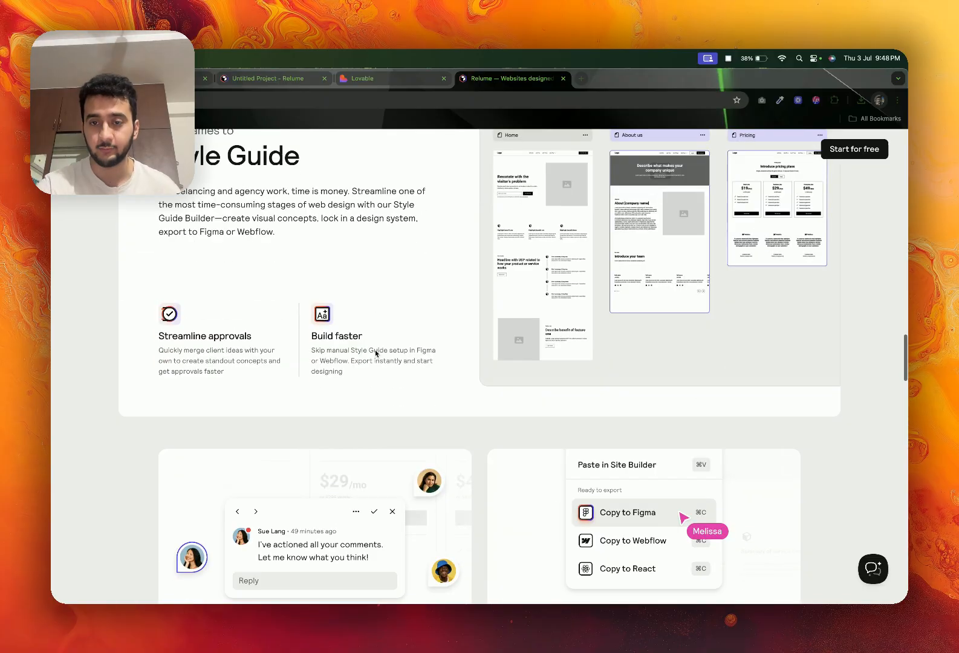
{"action": "scroll", "coordinate": [374, 349], "scroll_direction": "up", "scroll_amount": 2}
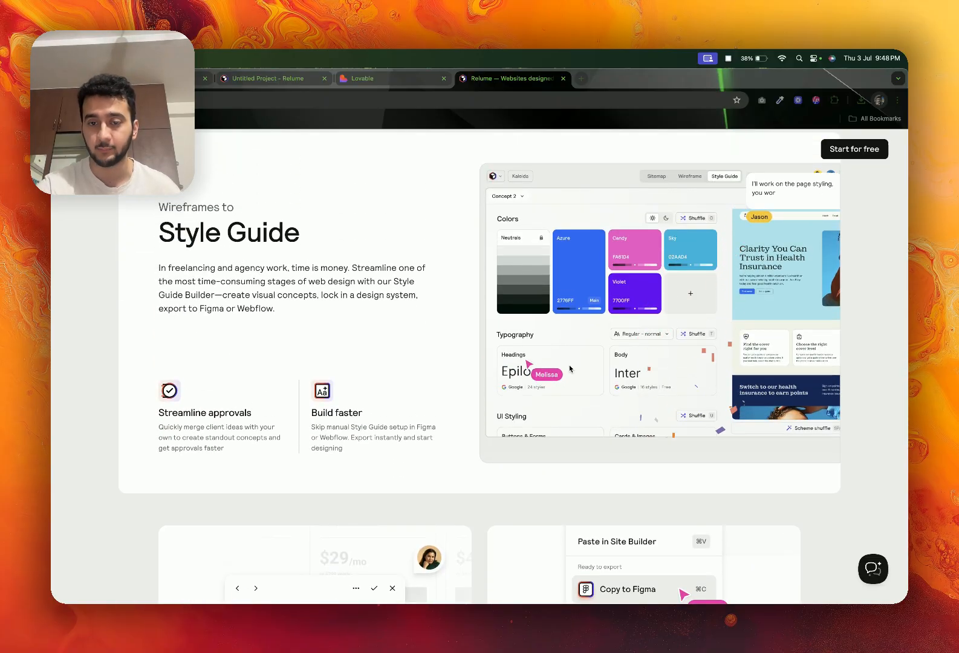
{"action": "scroll", "coordinate": [569, 368], "scroll_direction": "down", "scroll_amount": 6}
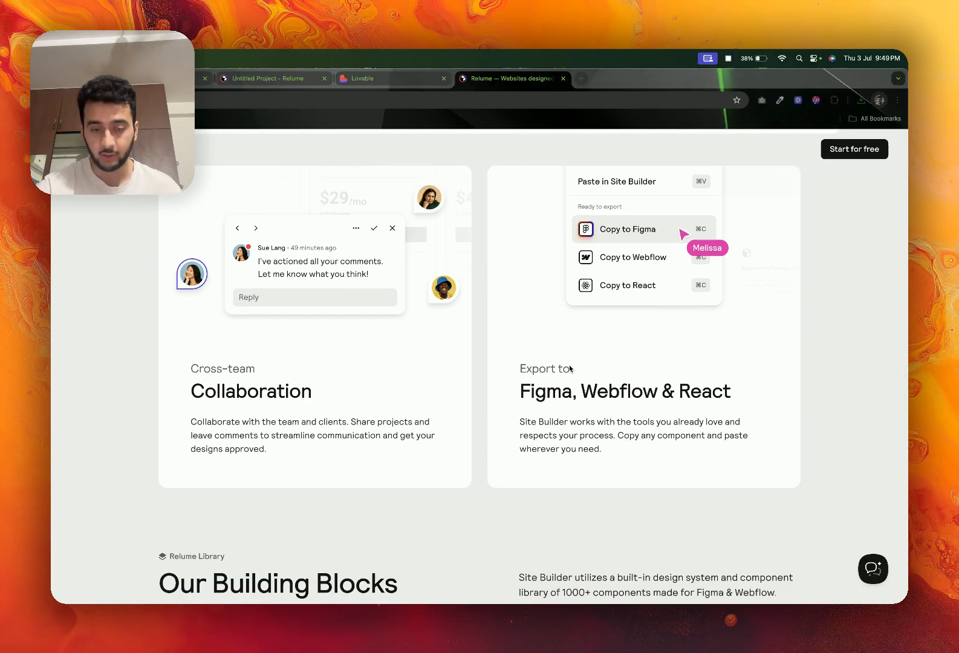
{"action": "scroll", "coordinate": [569, 368], "scroll_direction": "down", "scroll_amount": 5}
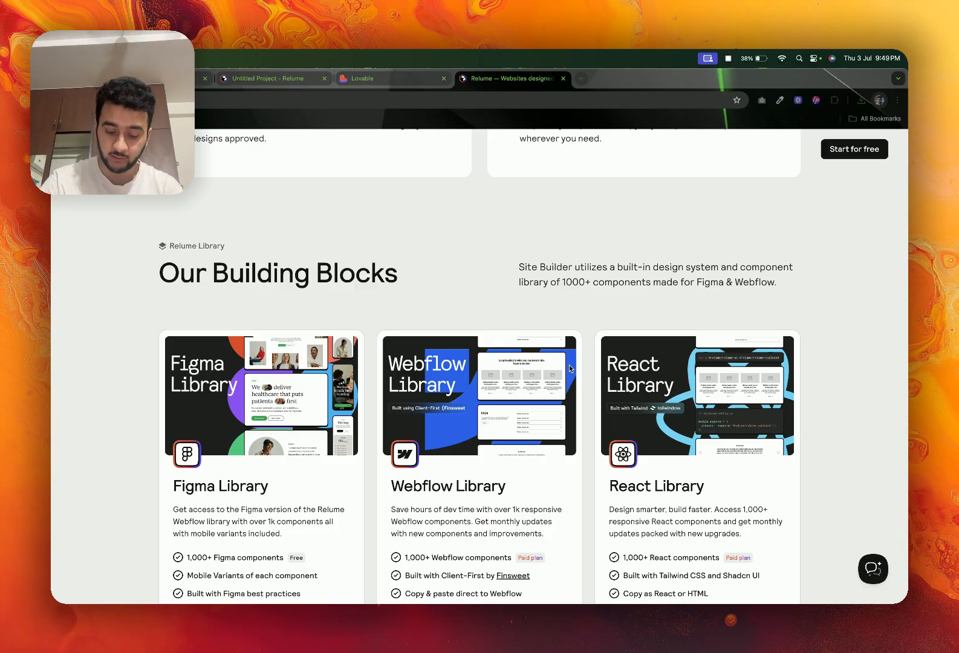
- Revisit the Sitemap, Wireframe and Style Guide demos, skim through to the testimonials, and return to the homepage's hero area
{"action": "scroll", "coordinate": [569, 368], "scroll_direction": "up", "scroll_amount": 15}
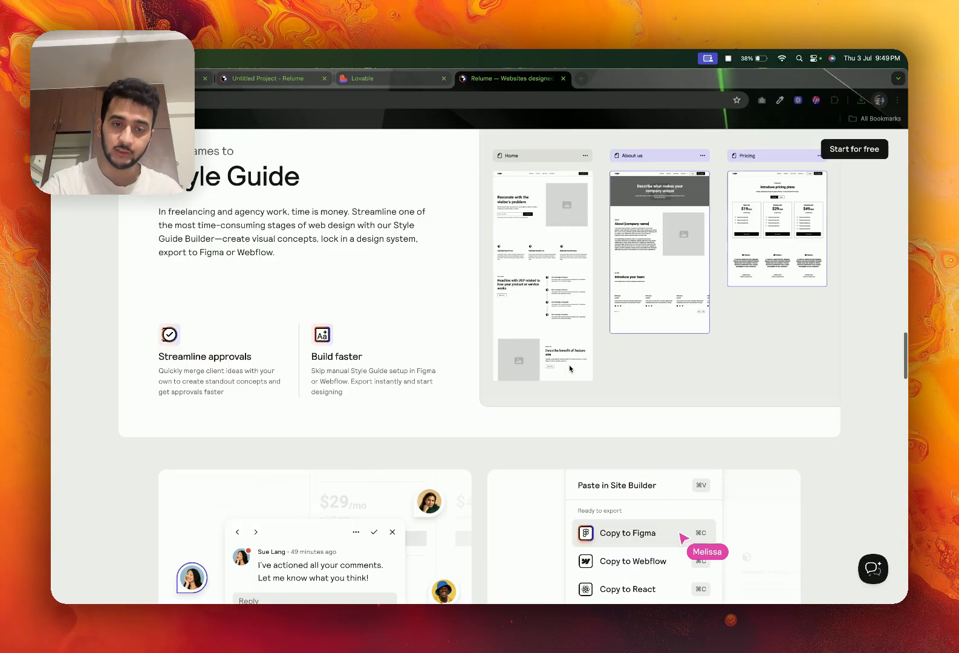
{"action": "scroll", "coordinate": [569, 367], "scroll_direction": "down", "scroll_amount": 3}
{"action": "scroll", "coordinate": [574, 258], "scroll_direction": "down", "scroll_amount": 2}
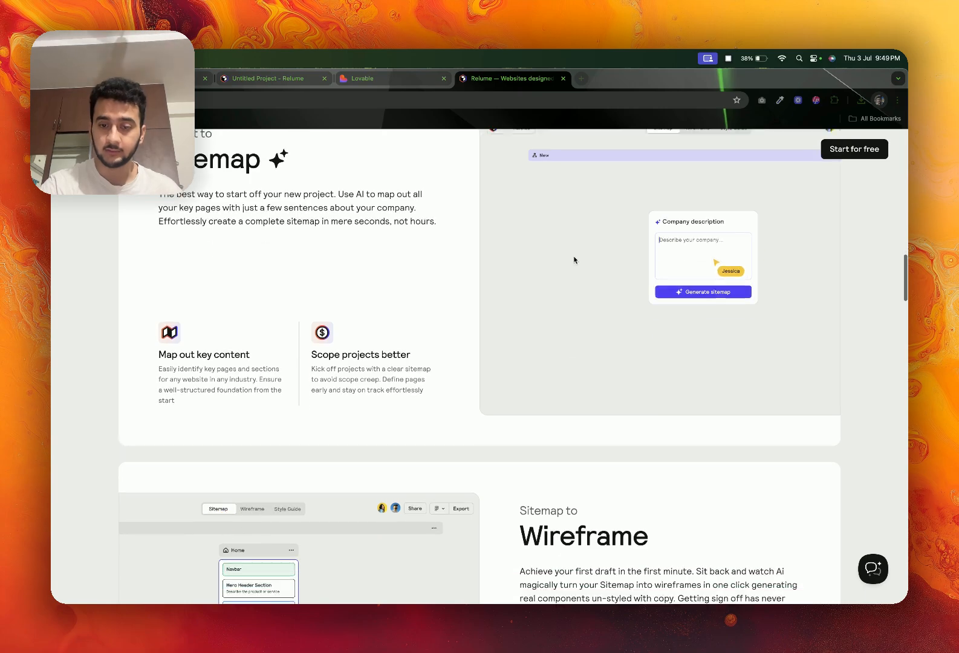
{"action": "scroll", "coordinate": [534, 289], "scroll_direction": "down", "scroll_amount": 3}
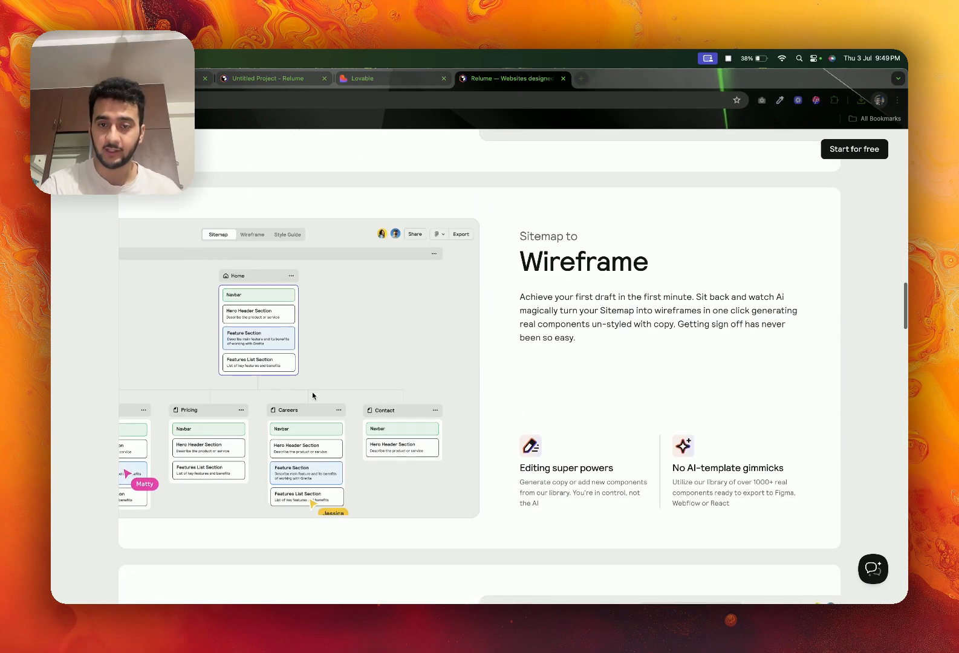
{"action": "scroll", "coordinate": [516, 423], "scroll_direction": "down", "scroll_amount": 4}
{"action": "scroll", "coordinate": [491, 368], "scroll_direction": "up", "scroll_amount": 4}
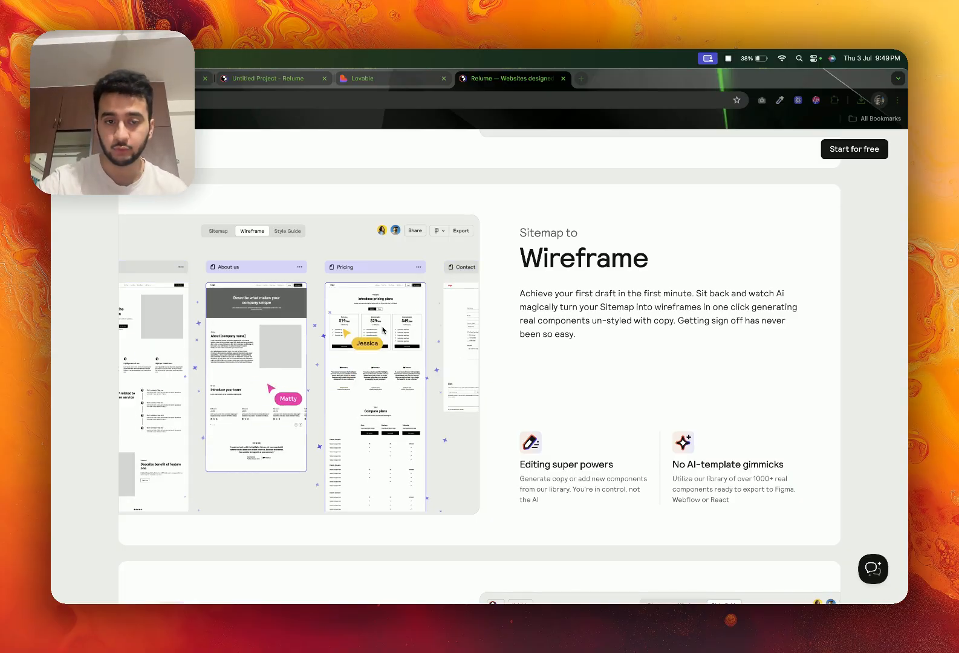
{"action": "scroll", "coordinate": [382, 329], "scroll_direction": "down", "scroll_amount": 15}
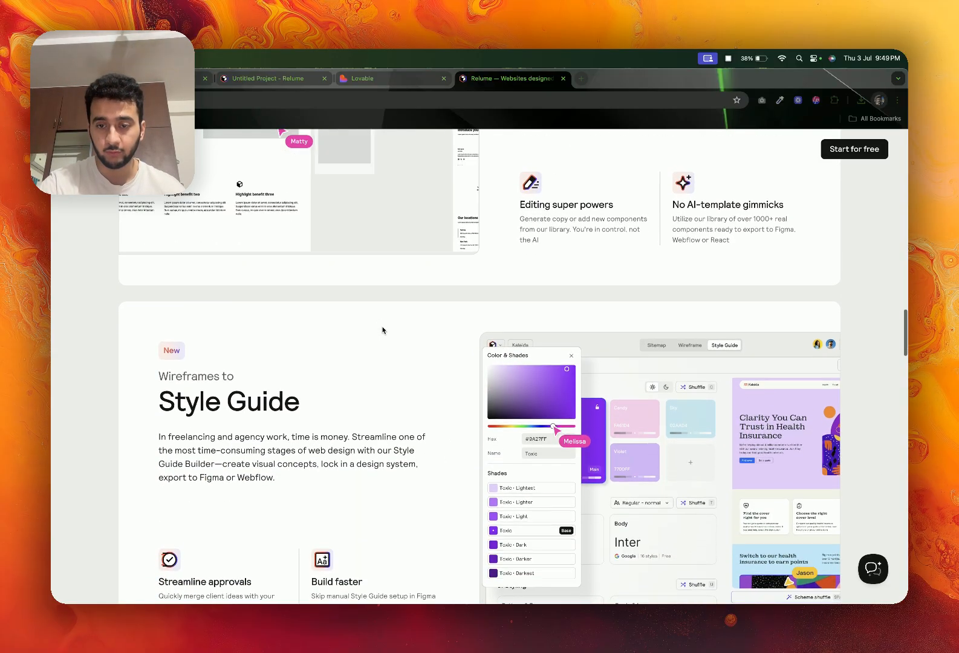
{"action": "scroll", "coordinate": [382, 329], "scroll_direction": "down", "scroll_amount": 20}
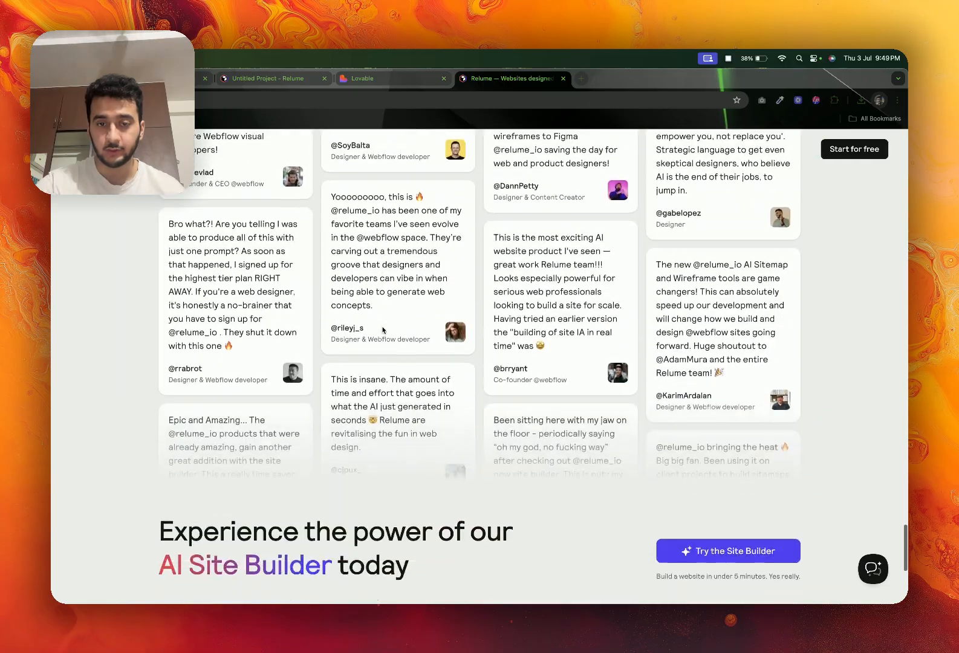
{"action": "scroll", "coordinate": [382, 329], "scroll_direction": "up", "scroll_amount": 20}
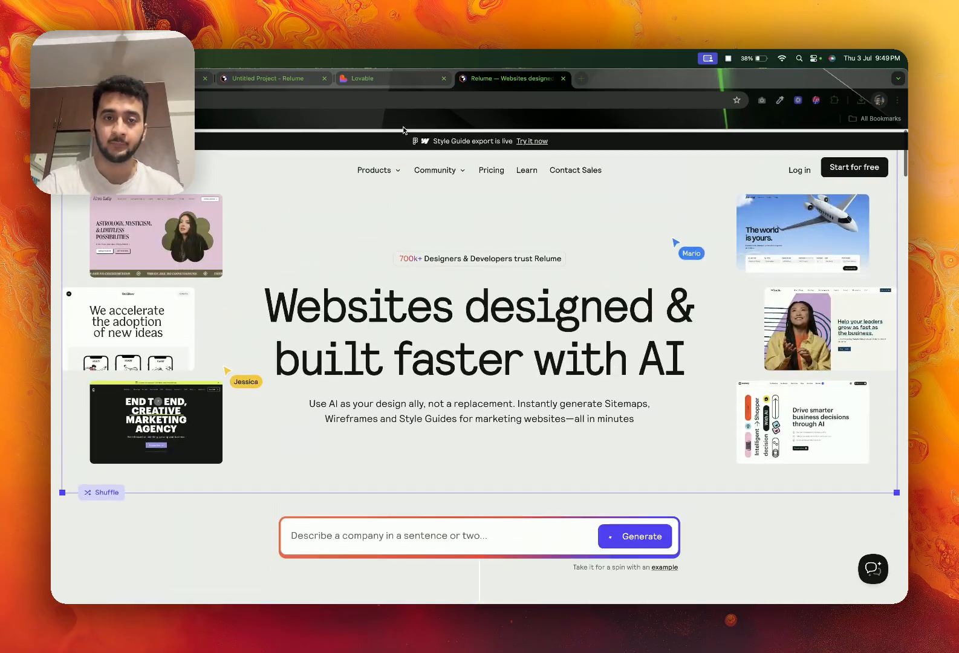
- Switch to the untitled Relume project and show its Sitemap view
{"action": "left_click", "coordinate": [273, 79]}
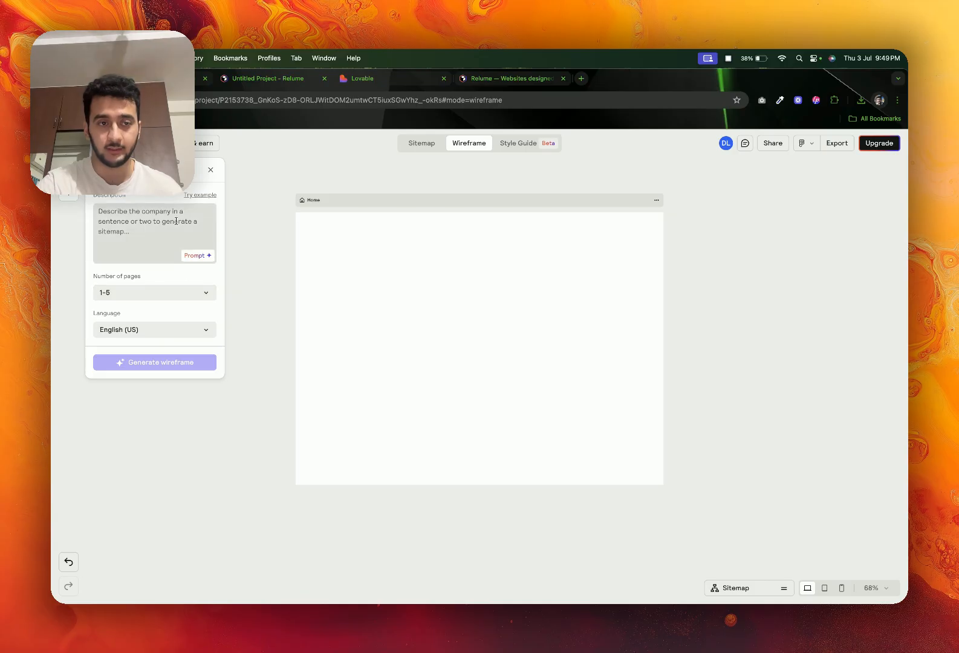
{"action": "left_click", "coordinate": [423, 145]}
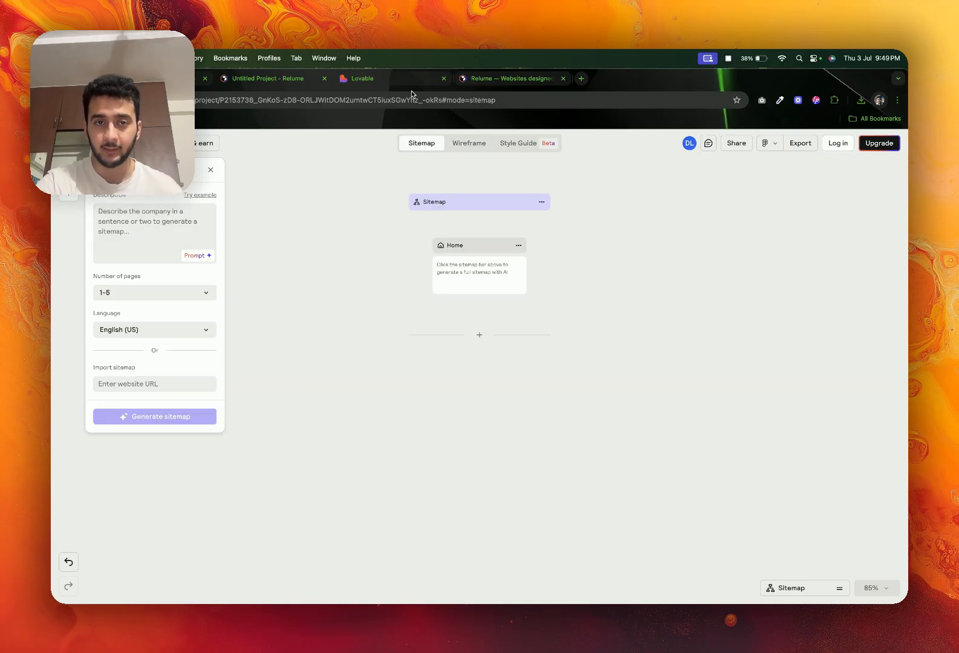
- Move the Relume homepage tab ahead of the Lovable tab and review its Prompt to Sitemap and Sitemap to Wireframe sections
{"action": "left_click", "coordinate": [356, 79]}
{"action": "left_click_drag", "start_coordinate": [483, 79], "coordinate": [372, 78]}
{"action": "scroll", "coordinate": [479, 363], "scroll_direction": "down", "scroll_amount": 10}
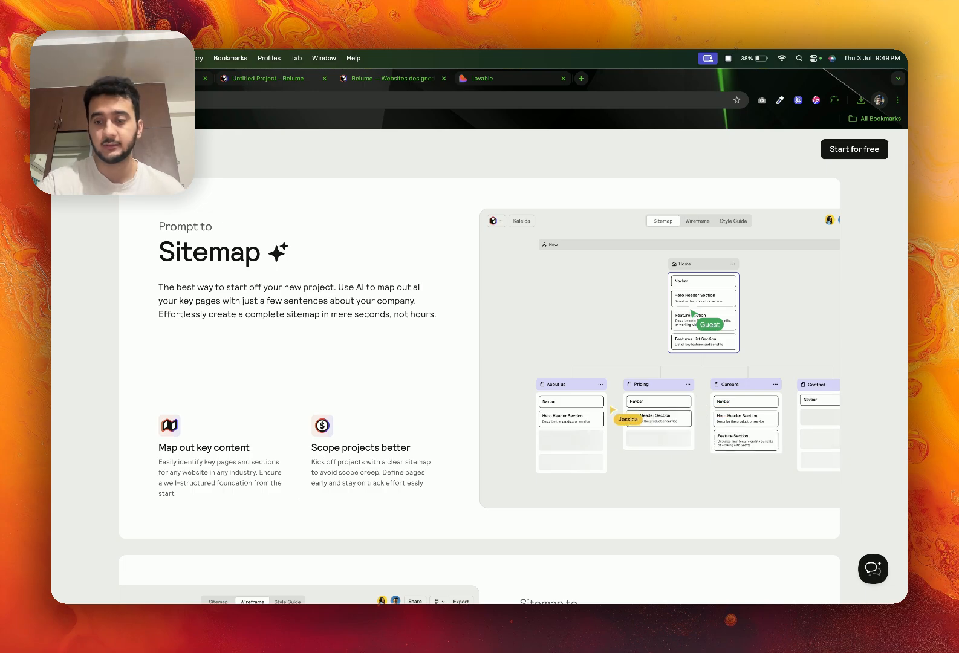
{"action": "scroll", "coordinate": [480, 362], "scroll_direction": "down", "scroll_amount": 5}
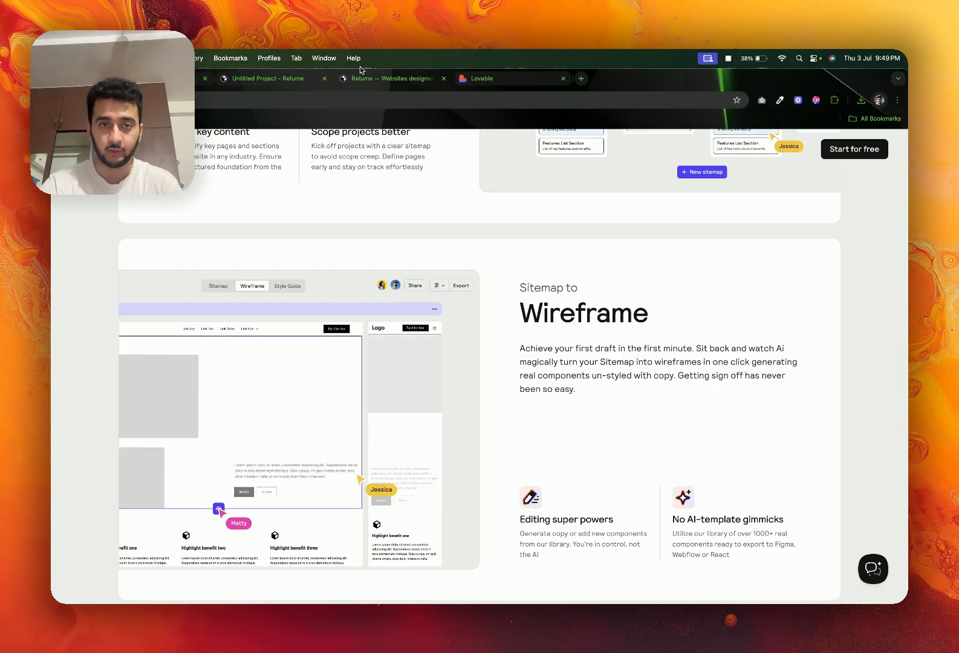
- In the untitled project, generate a 1-5 page sitemap from the description "Make me a web 3 Ai avatar making company wirefram for home, dashboard, about etc"
{"action": "left_click", "coordinate": [279, 80]}
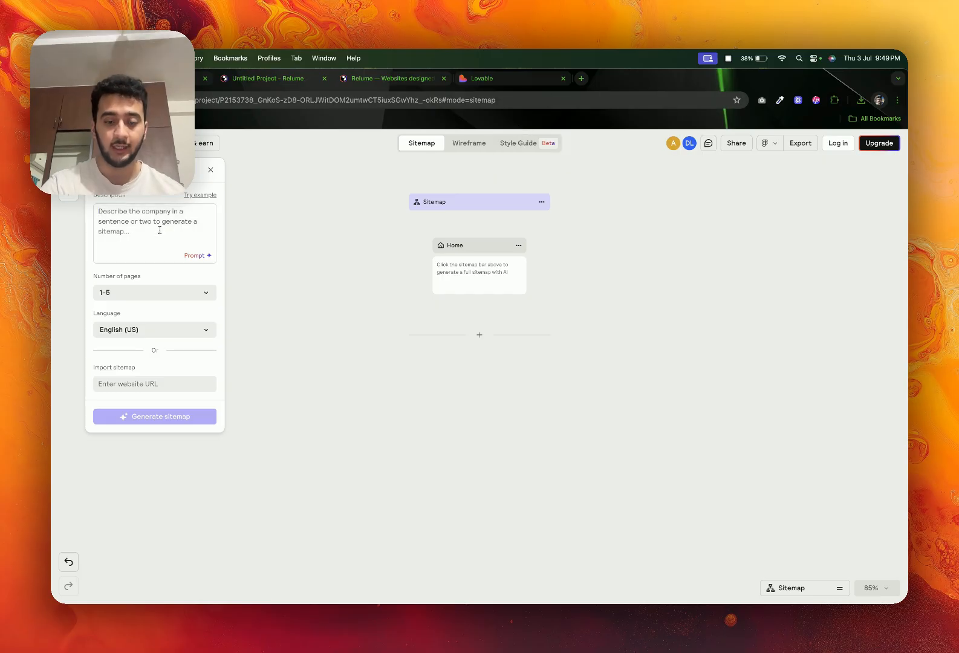
{"action": "type", "text": "Make me a web 3 Ai avatar making company wirefram for home, dashboard, about etc"}
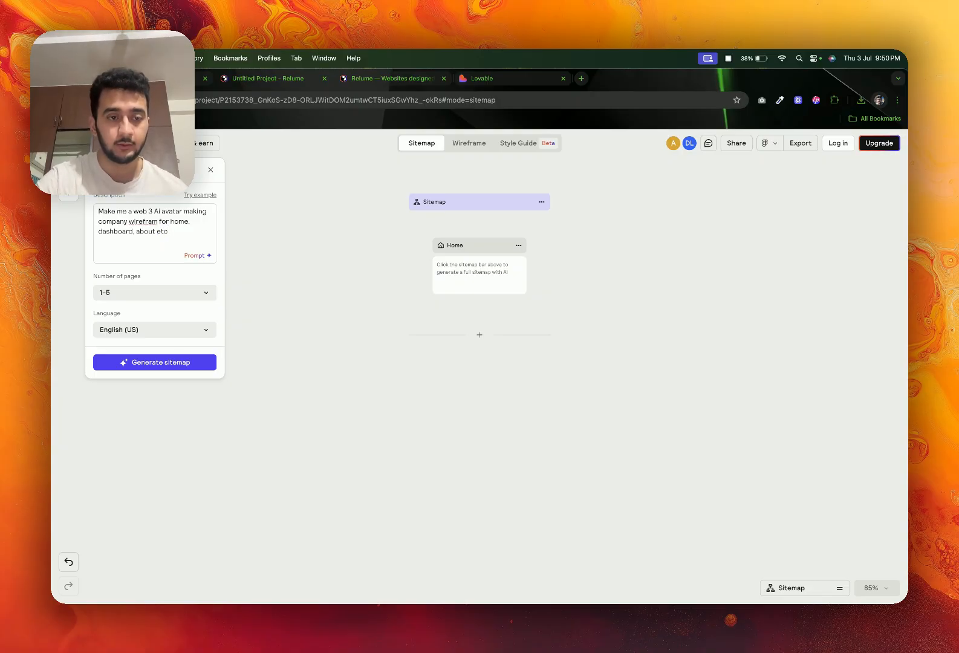
{"action": "left_click", "coordinate": [121, 294]}
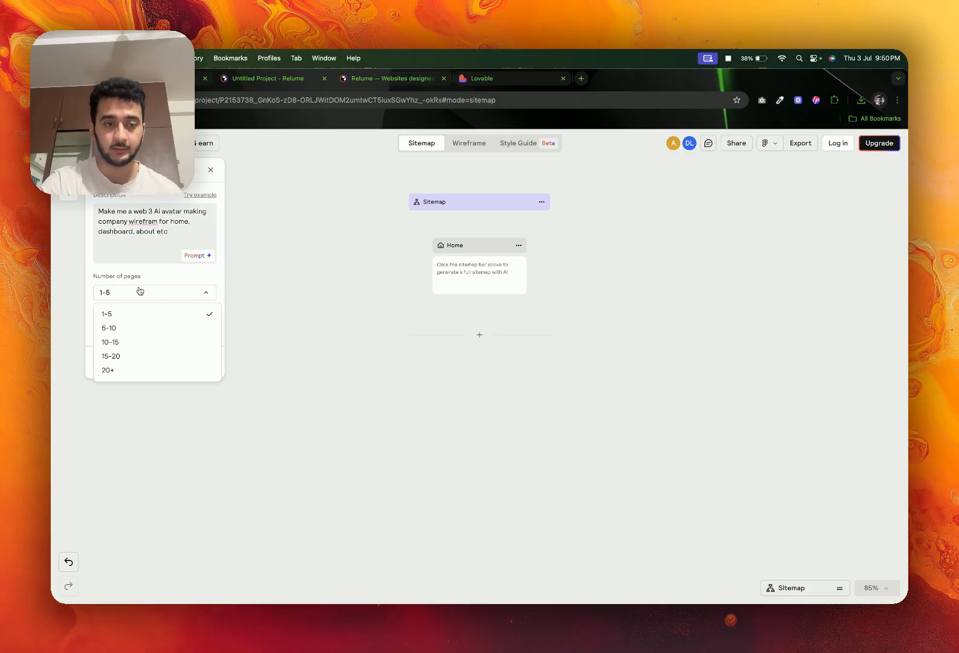
{"action": "left_click", "coordinate": [150, 285]}
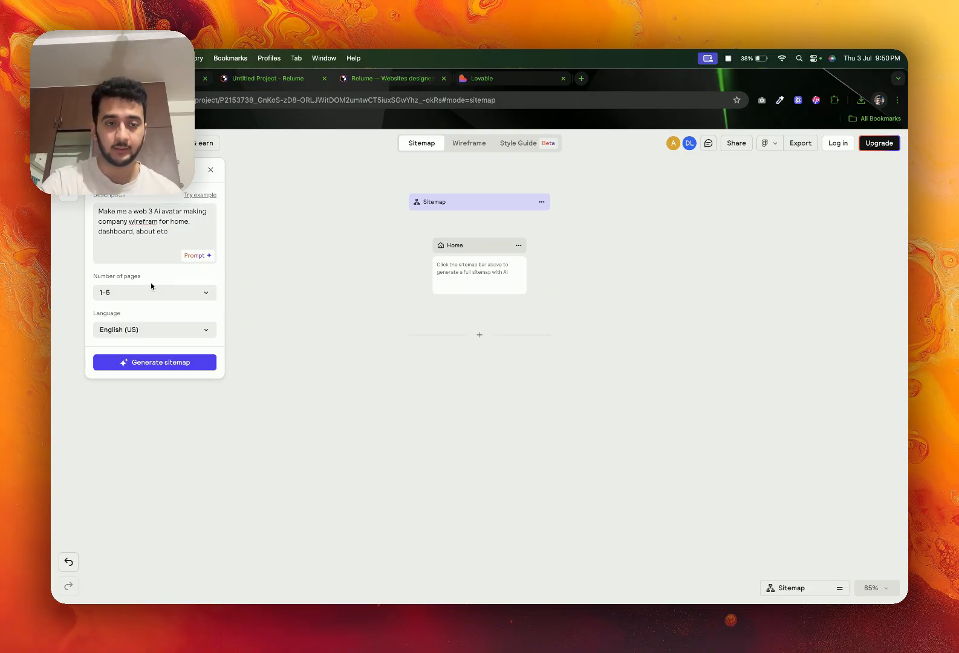
{"action": "left_click", "coordinate": [155, 363]}
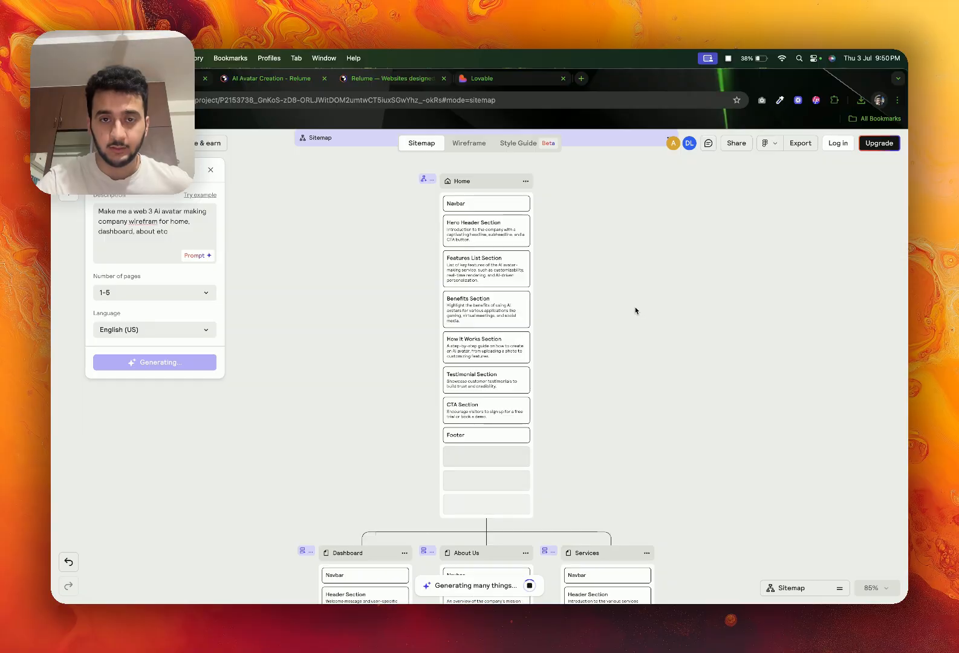
- Look over the generated sitemap pages and open the Wireframe view to inspect the page wireframes
{"action": "scroll", "coordinate": [634, 311], "scroll_direction": "down", "scroll_amount": 5}
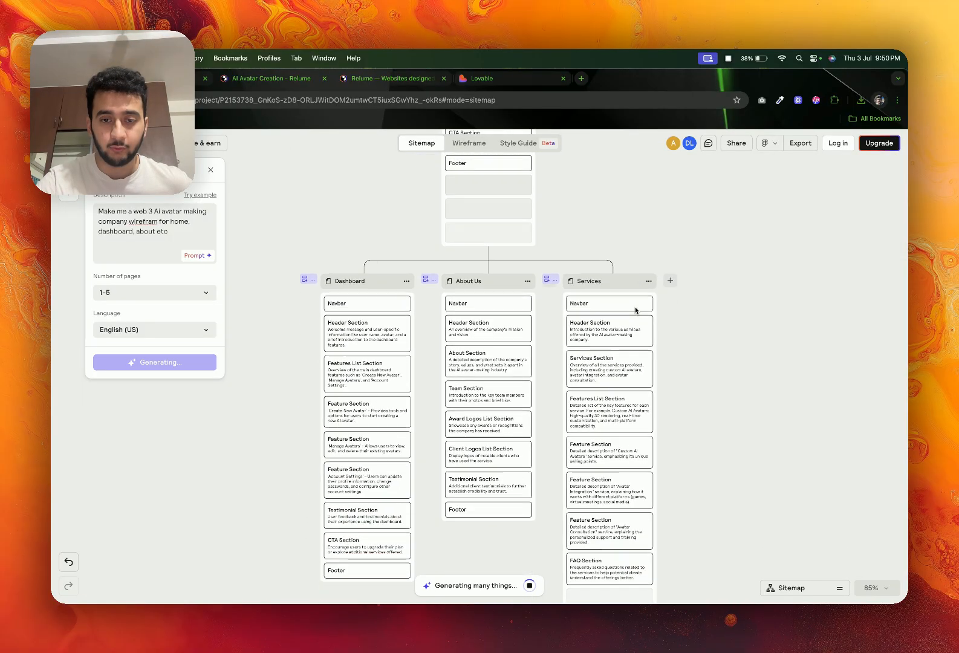
{"action": "scroll", "coordinate": [635, 311], "scroll_direction": "down", "scroll_amount": 2}
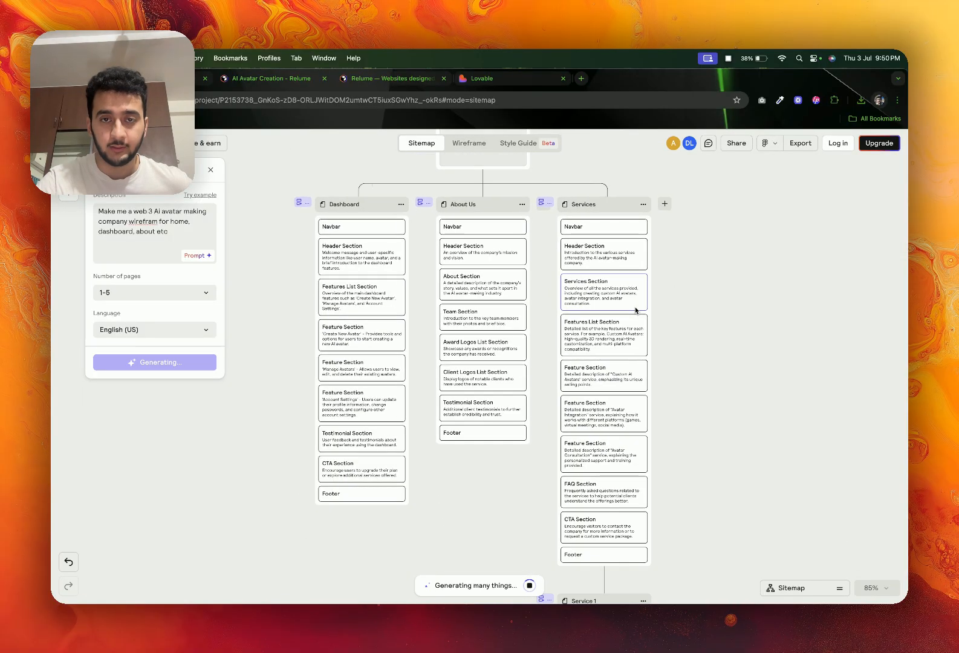
{"action": "left_click", "coordinate": [463, 144]}
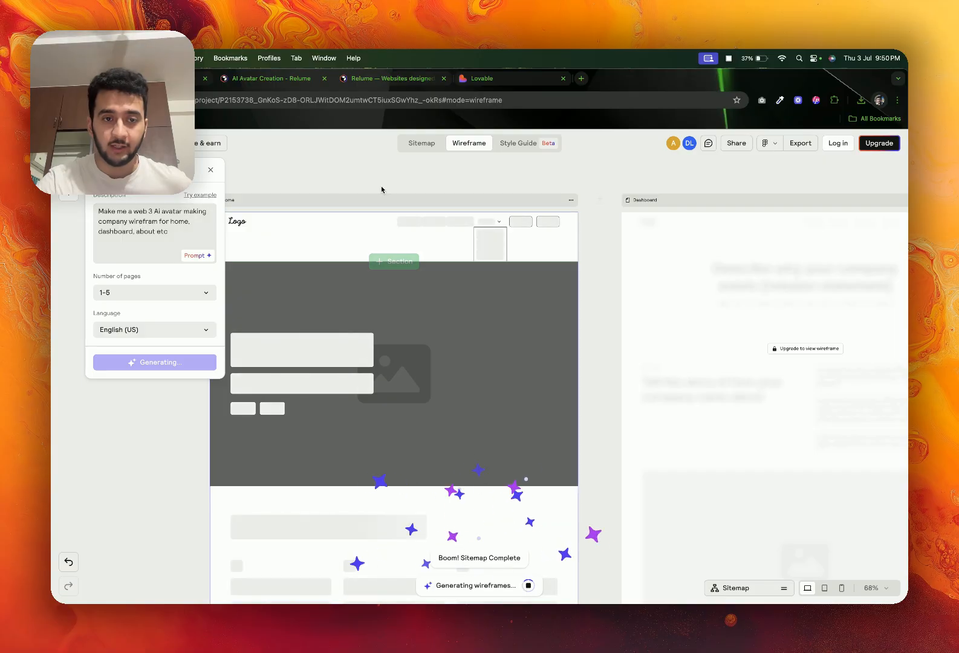
{"action": "scroll", "coordinate": [377, 200], "scroll_direction": "down", "scroll_amount": 5}
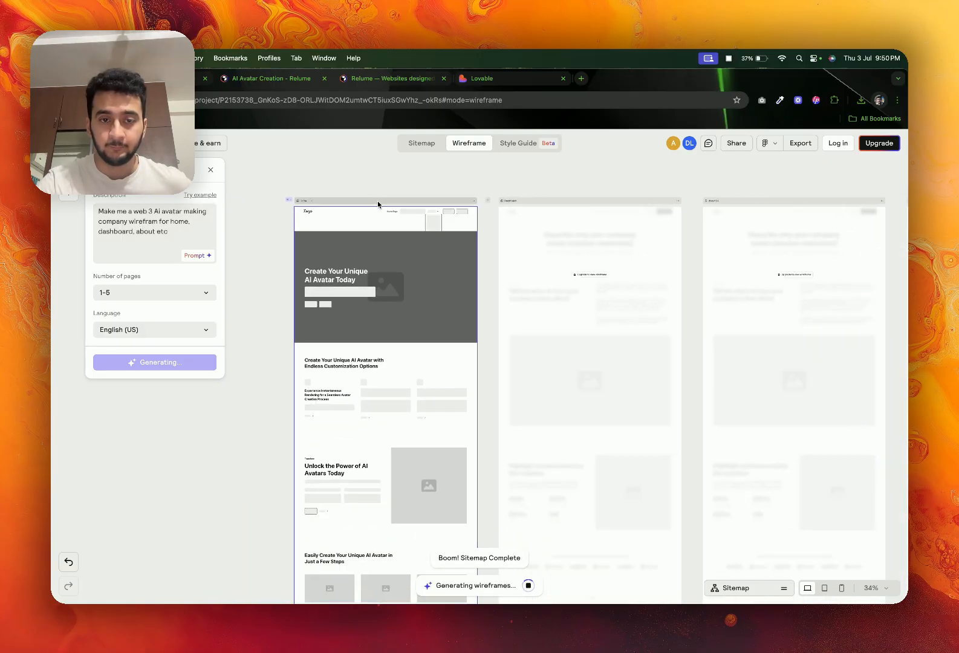
{"action": "scroll", "coordinate": [377, 200], "scroll_direction": "down", "scroll_amount": 2}
{"action": "scroll", "coordinate": [537, 304], "scroll_direction": "down", "scroll_amount": 2}
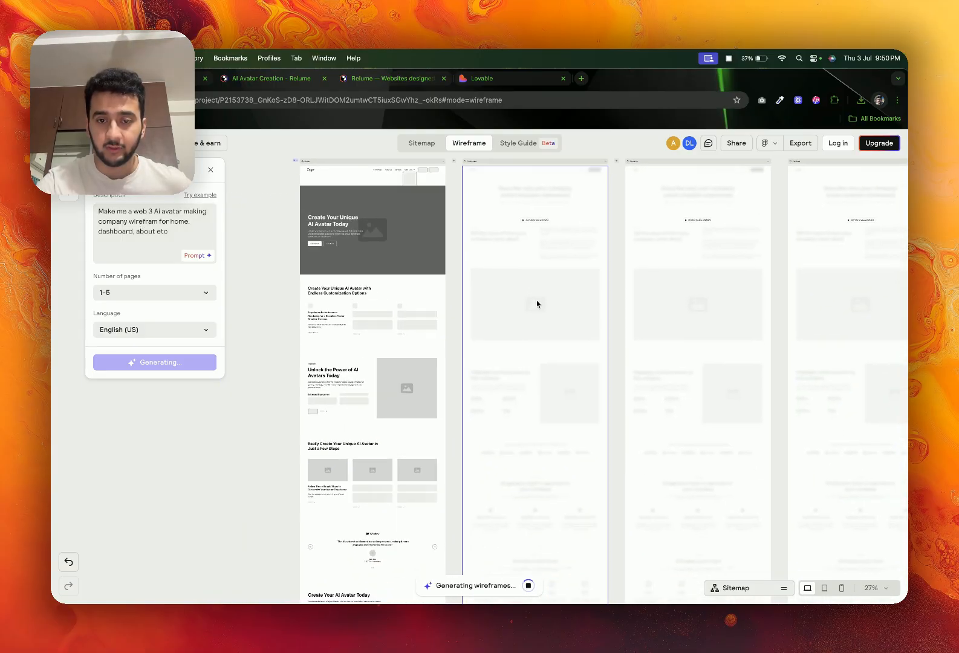
- Inspect the page wireframes in the Wireframe view, comparing the Home page with the locked pages beside it
{"action": "scroll", "coordinate": [537, 304], "scroll_direction": "right", "scroll_amount": 3}
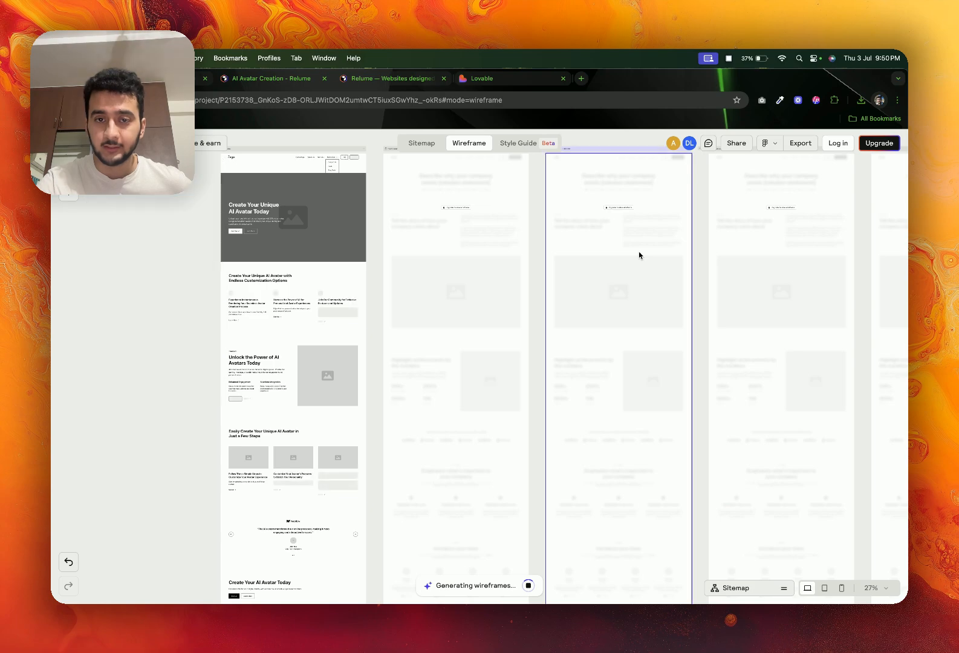
{"action": "scroll", "coordinate": [500, 224], "scroll_direction": "up", "scroll_amount": 10}
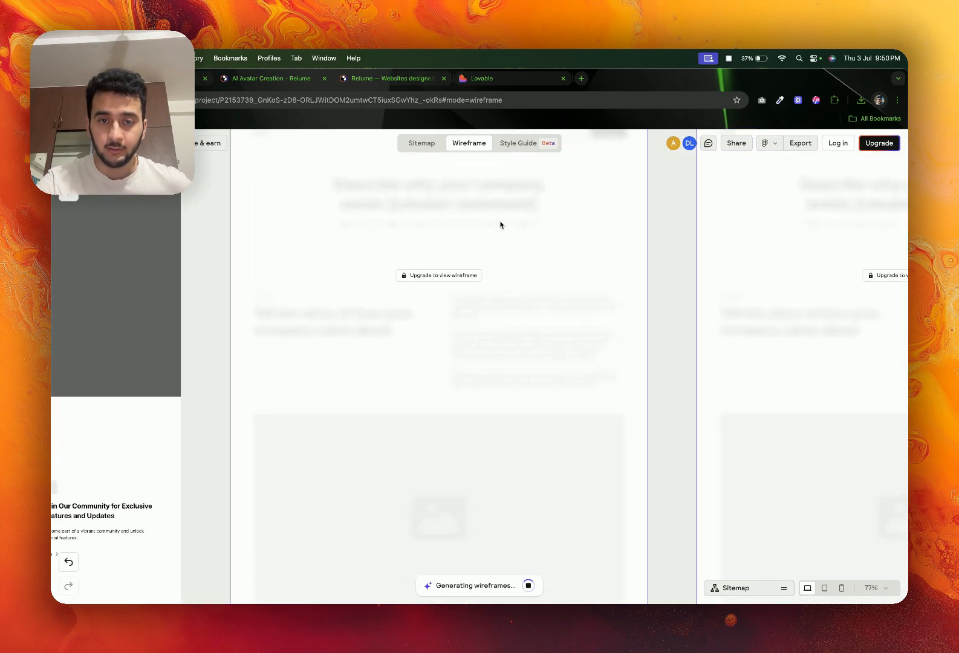
{"action": "scroll", "coordinate": [501, 224], "scroll_direction": "down", "scroll_amount": 8}
{"action": "scroll", "coordinate": [501, 222], "scroll_direction": "left", "scroll_amount": 2}
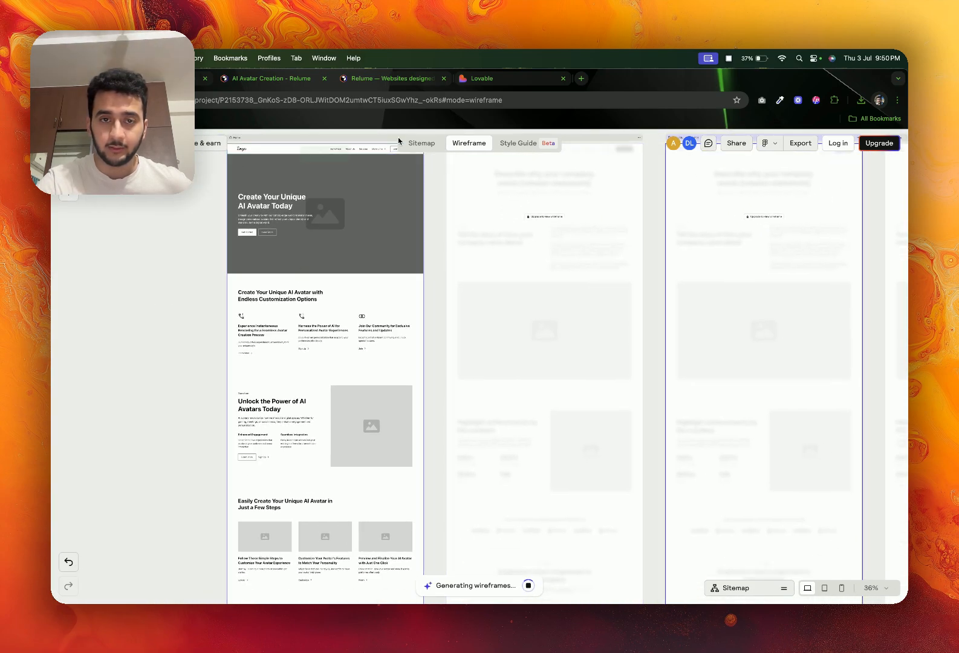
- Return to the Sitemap view and review the sections of the Dashboard, About Us, Services and Service 1 pages
{"action": "left_click", "coordinate": [402, 143]}
{"action": "scroll", "coordinate": [325, 281], "scroll_direction": "up", "scroll_amount": 2}
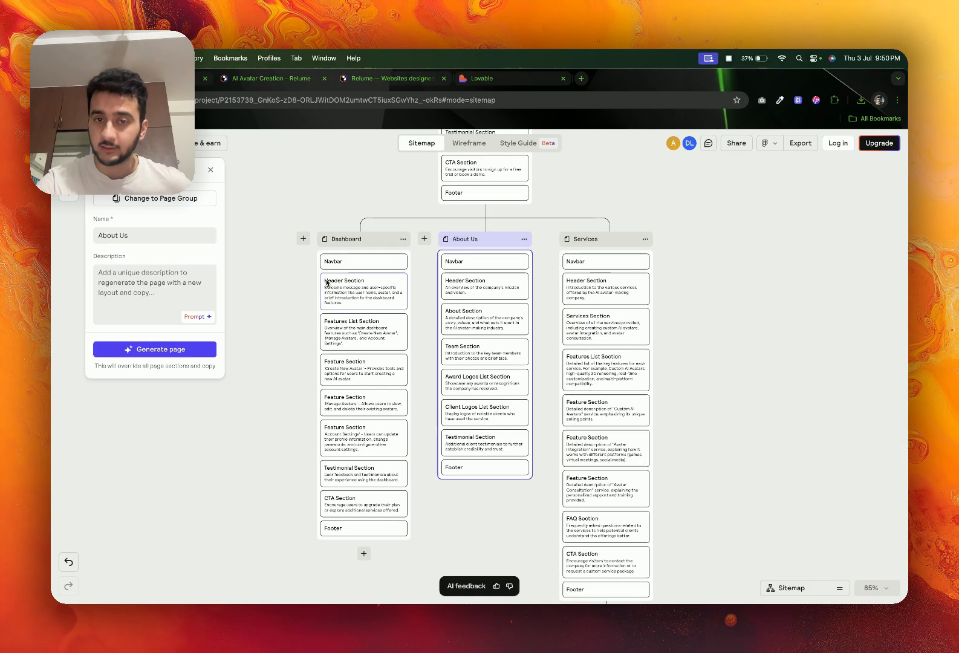
{"action": "scroll", "coordinate": [326, 282], "scroll_direction": "down", "scroll_amount": 5}
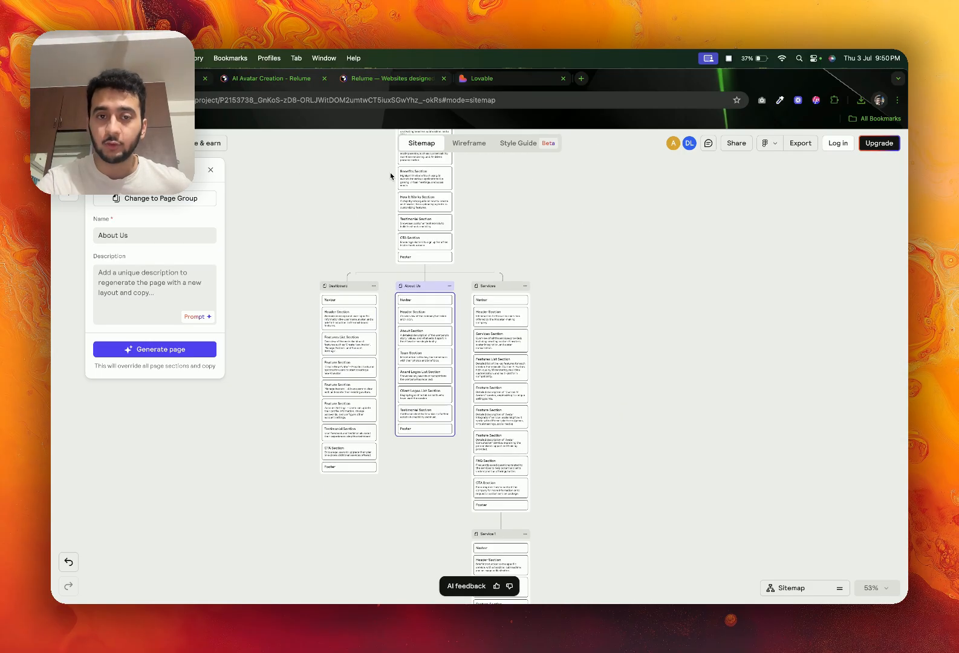
{"action": "scroll", "coordinate": [391, 176], "scroll_direction": "up", "scroll_amount": 2}
{"action": "scroll", "coordinate": [391, 176], "scroll_direction": "up", "scroll_amount": 2}
{"action": "scroll", "coordinate": [391, 176], "scroll_direction": "down", "scroll_amount": 2}
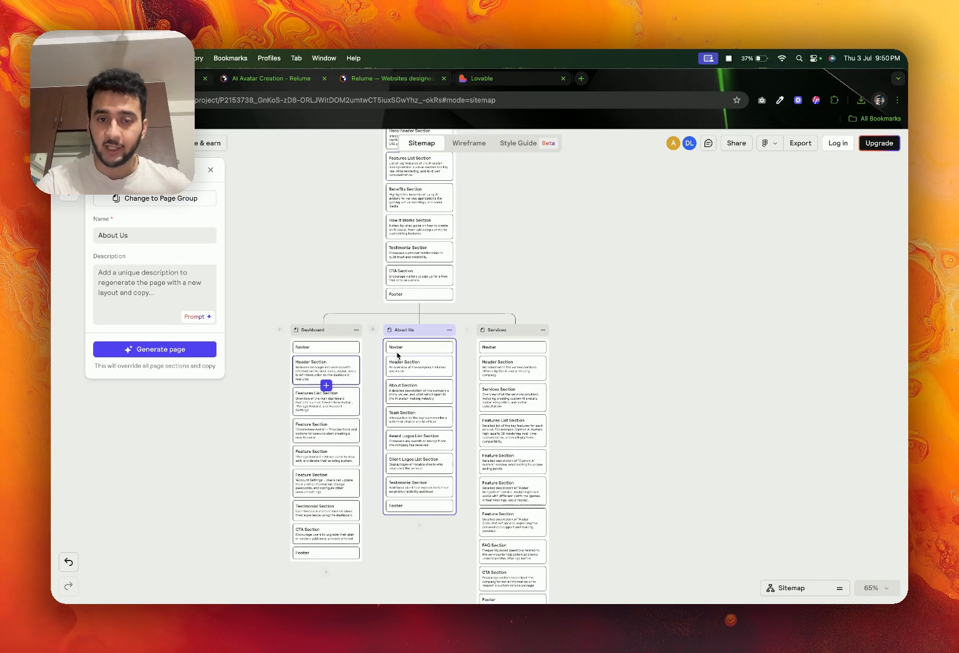
{"action": "scroll", "coordinate": [493, 331], "scroll_direction": "down", "scroll_amount": 5}
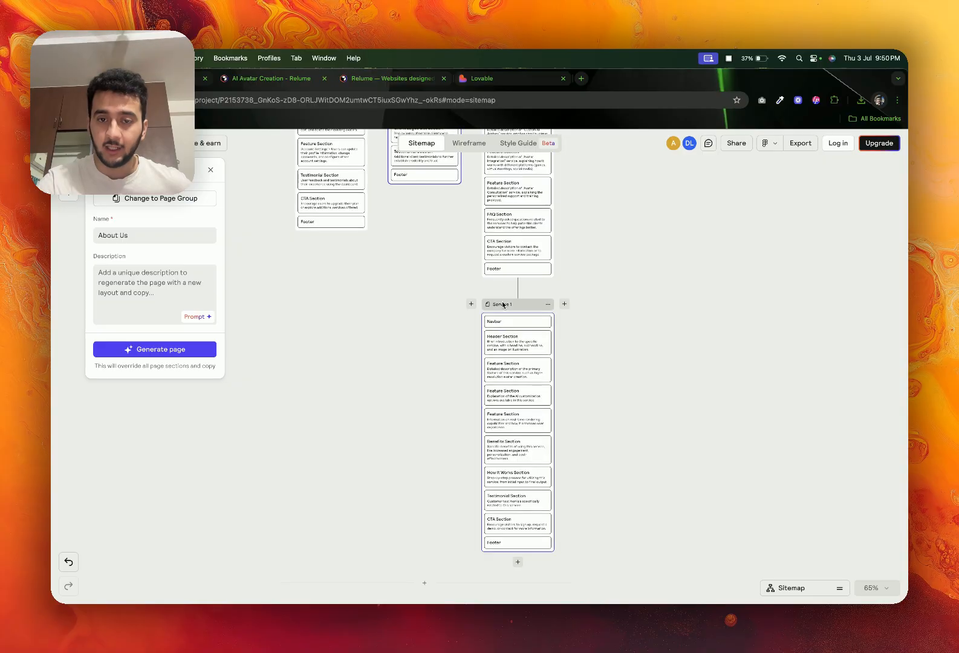
- Open the Style Guide view and look over its colors, typography and UI styling options
{"action": "left_click", "coordinate": [471, 144]}
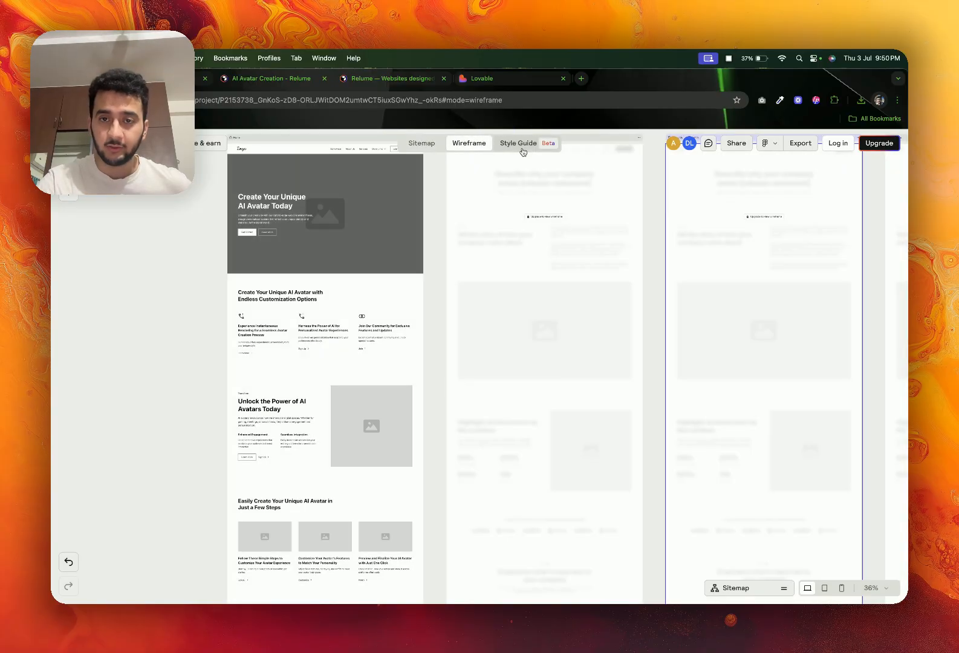
{"action": "left_click", "coordinate": [521, 145]}
{"action": "scroll", "coordinate": [462, 348], "scroll_direction": "down", "scroll_amount": 2}
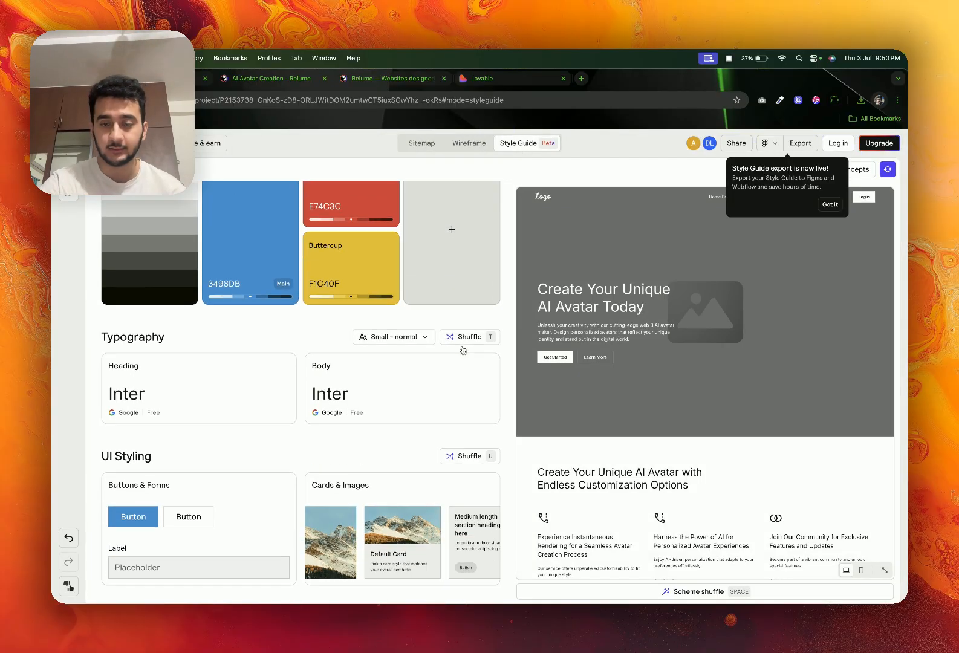
{"action": "scroll", "coordinate": [463, 348], "scroll_direction": "up", "scroll_amount": 2}
- Go back to the Wireframe view and inspect the Home page wireframe and its Navbar section settings
{"action": "left_click", "coordinate": [469, 144]}
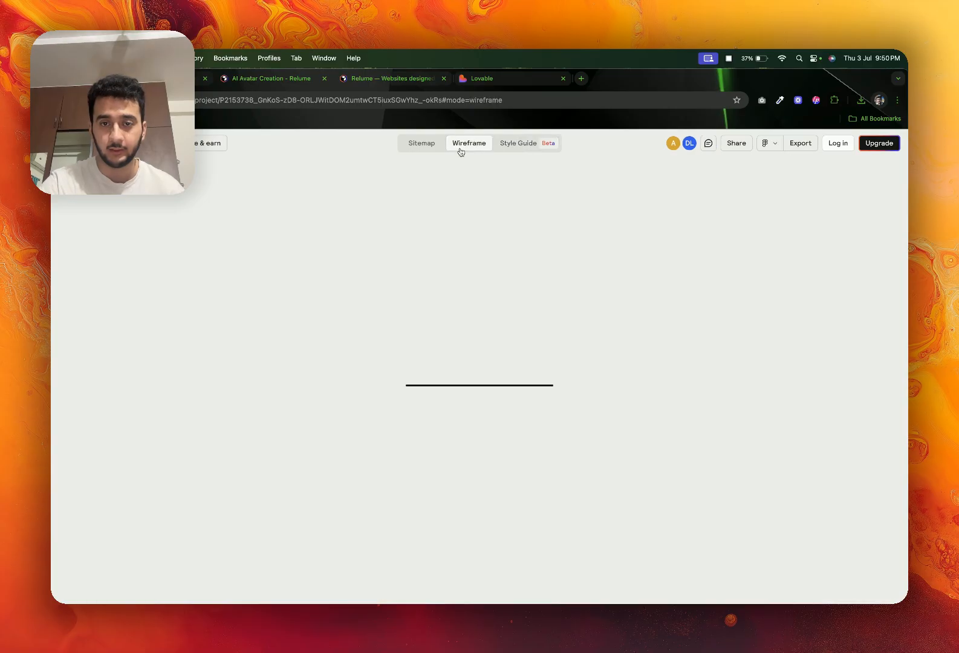
{"action": "scroll", "coordinate": [304, 283], "scroll_direction": "right", "scroll_amount": 1}
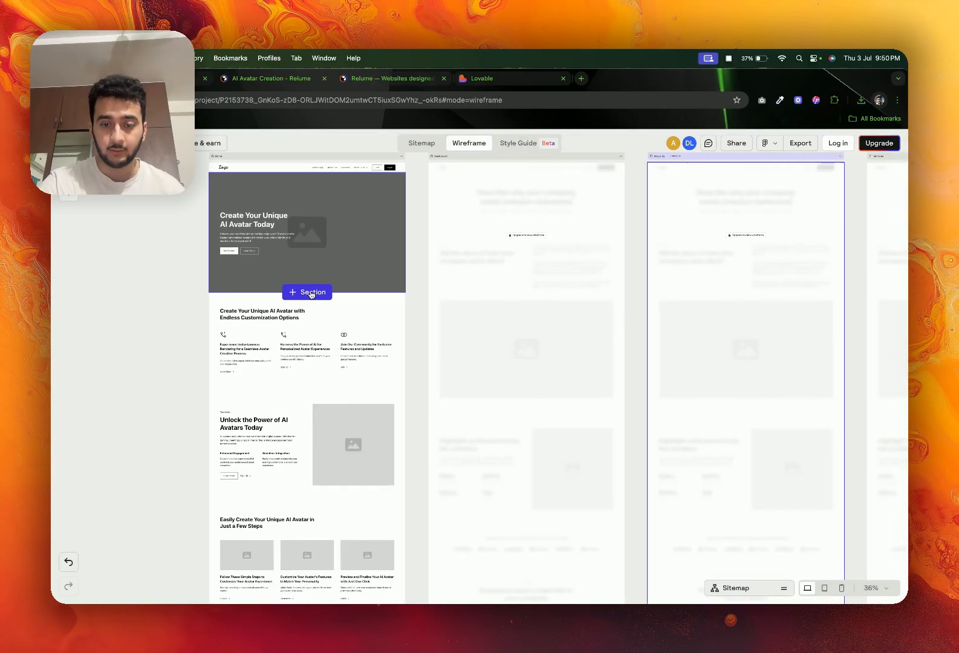
{"action": "scroll", "coordinate": [156, 219], "scroll_direction": "up", "scroll_amount": 1}
{"action": "scroll", "coordinate": [156, 219], "scroll_direction": "up", "scroll_amount": 3}
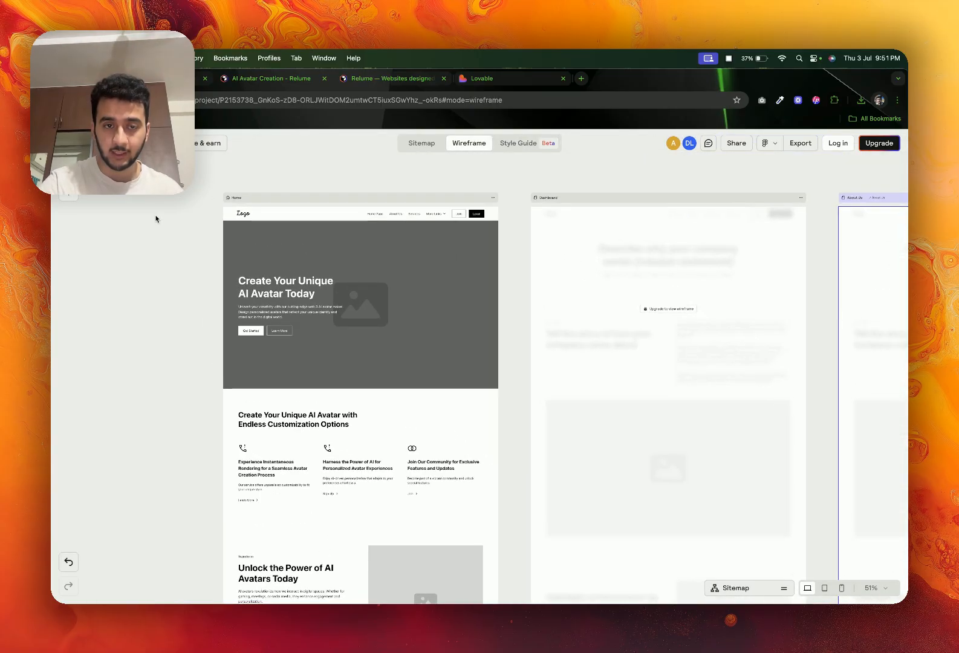
{"action": "scroll", "coordinate": [156, 219], "scroll_direction": "right", "scroll_amount": 1}
{"action": "left_click", "coordinate": [207, 209]}
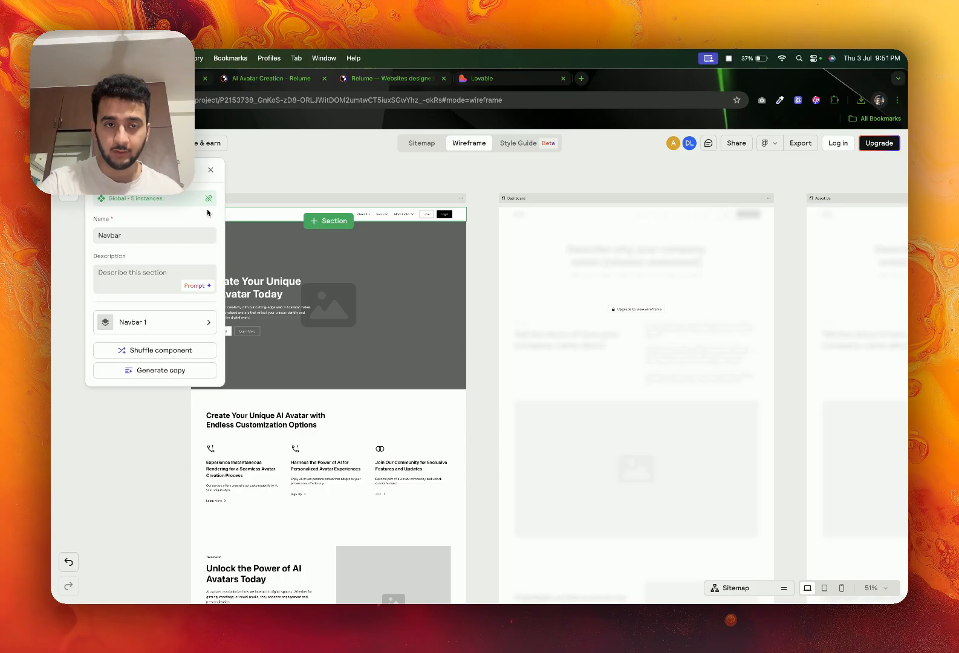
- Deselect the Navbar section and capture a screenshot of the entire Home page wireframe down to the footer
{"action": "scroll", "coordinate": [270, 223], "scroll_direction": "down", "scroll_amount": 5}
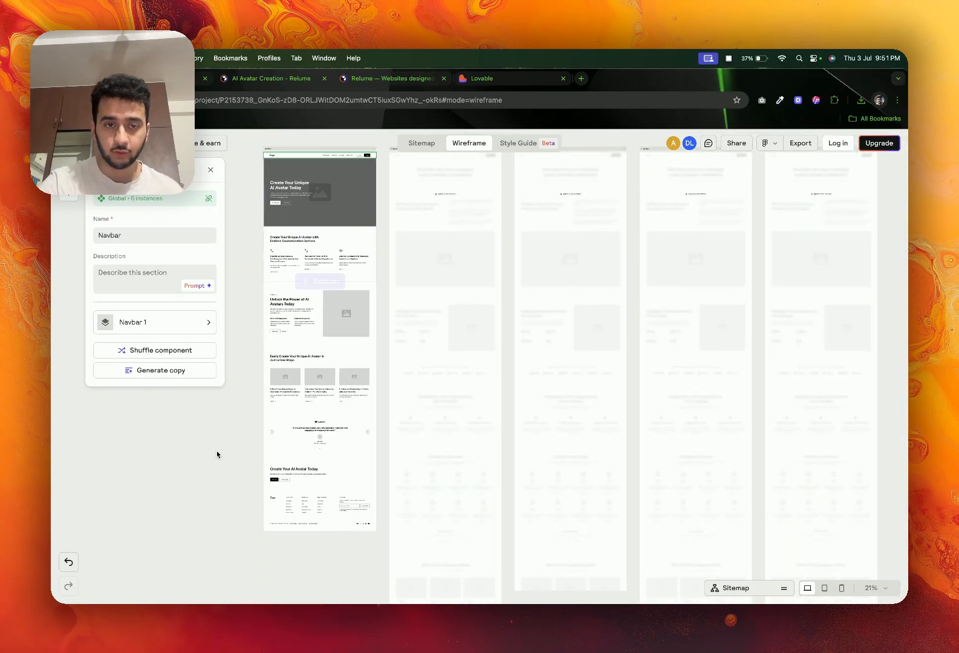
{"action": "left_click", "coordinate": [216, 450]}
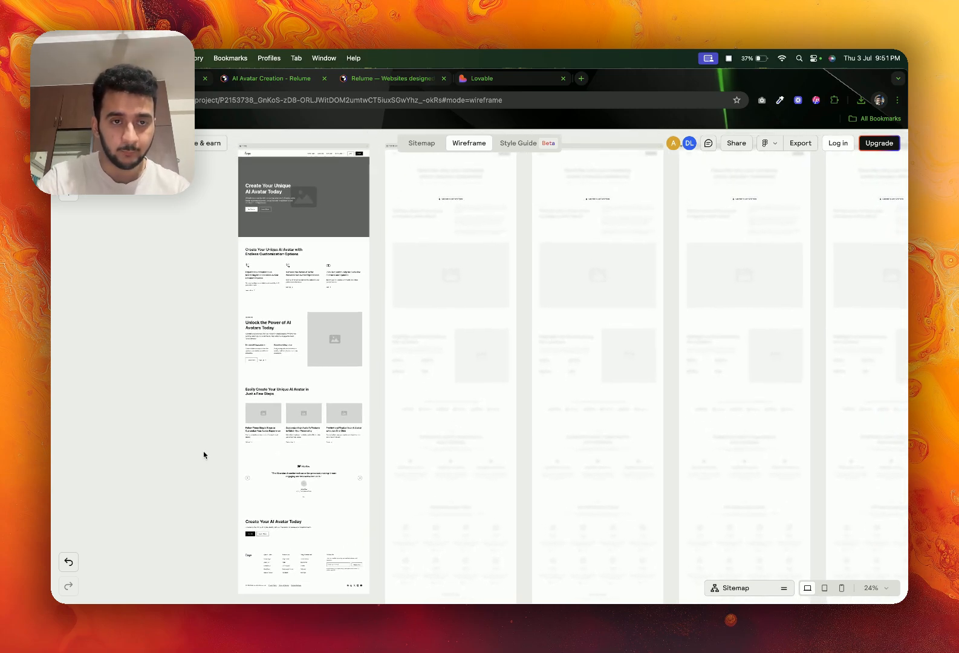
{"action": "key", "text": "super+shift+4"}
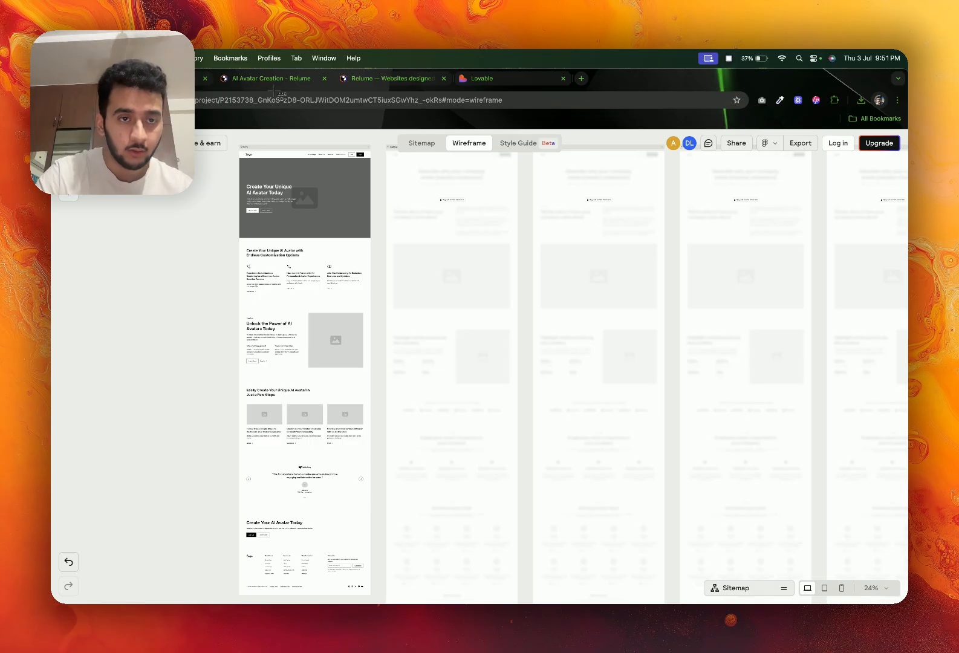
{"action": "left_click_drag", "start_coordinate": [248, 163], "coordinate": [371, 593]}
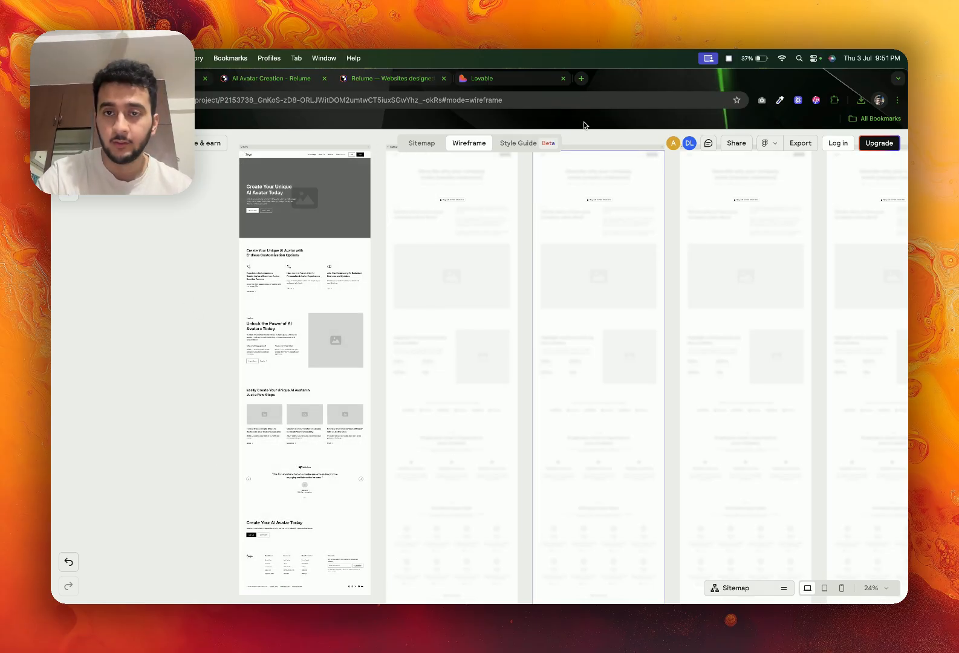
- Open ChatGPT in a new browser tab and attach the Home page wireframe screenshot to a new chat
{"action": "left_click", "coordinate": [581, 78]}
{"action": "type", "text": "ch"}
{"action": "key", "text": "Return"}
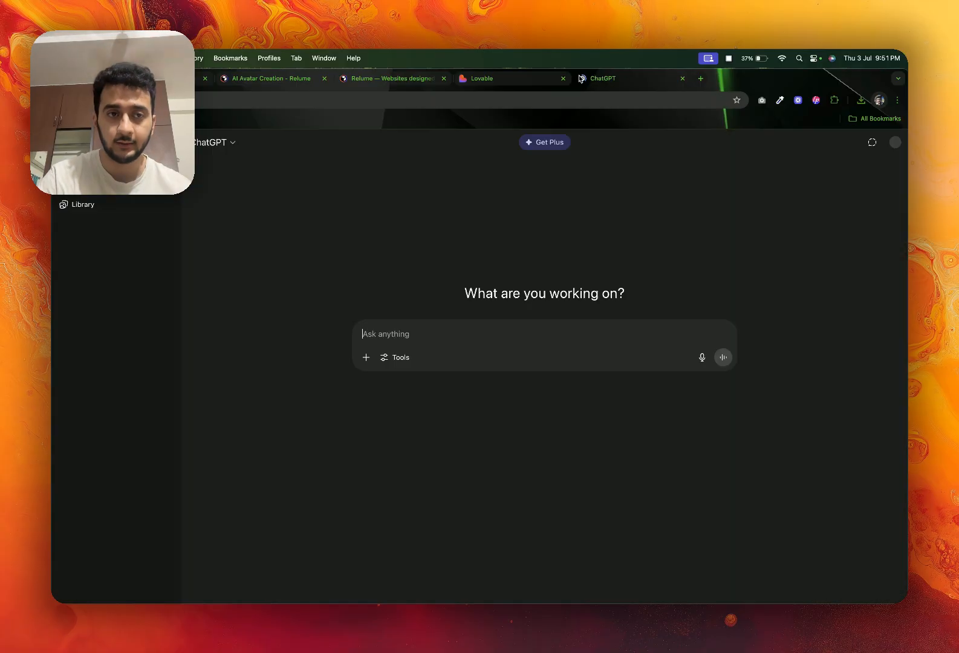
{"action": "key", "text": "super+v"}
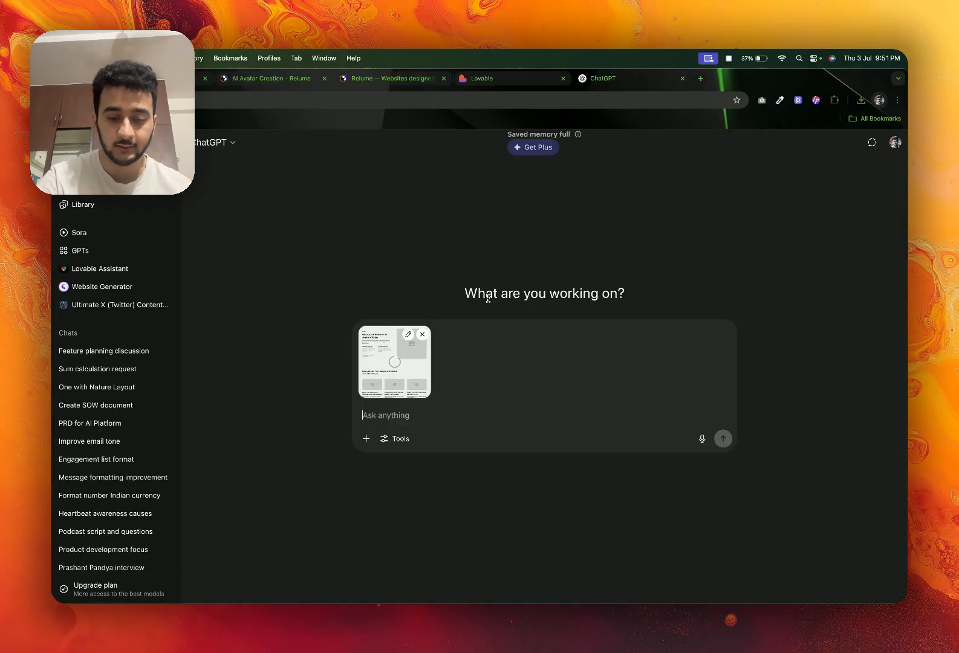
- Send the prompt "Basis this wirefram breakdown image, build me a layout prompt for ai landing page builder. The Theme is a web3 copany that does AI avatars"
{"action": "type", "text": "Basis this wirefram breakdown image, build me a layout prompt for ai landing page build"}
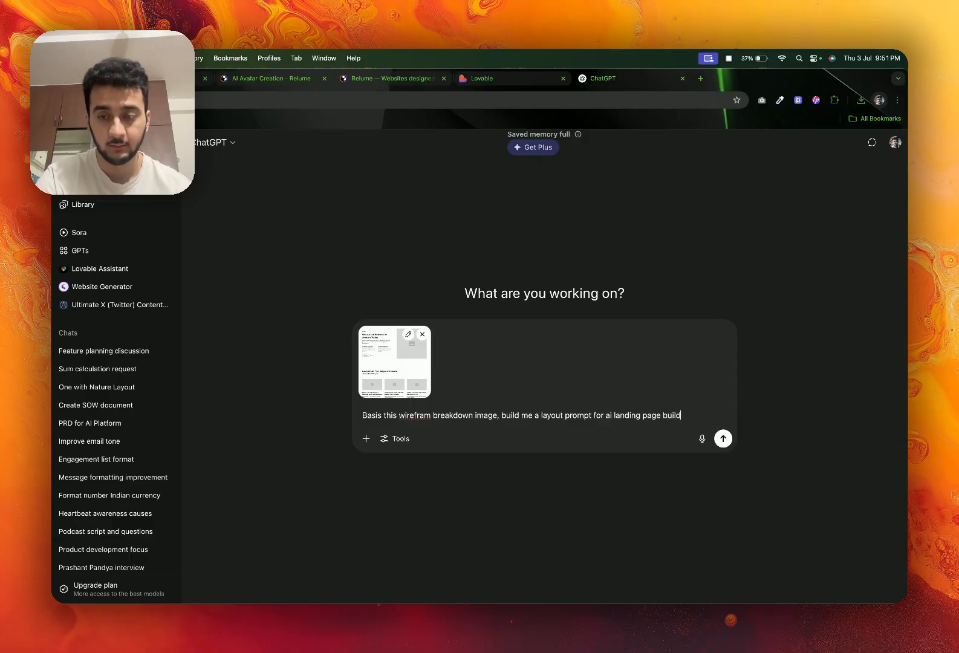
{"action": "type", "text": "heme is a web3 copany that does AI avatars"}
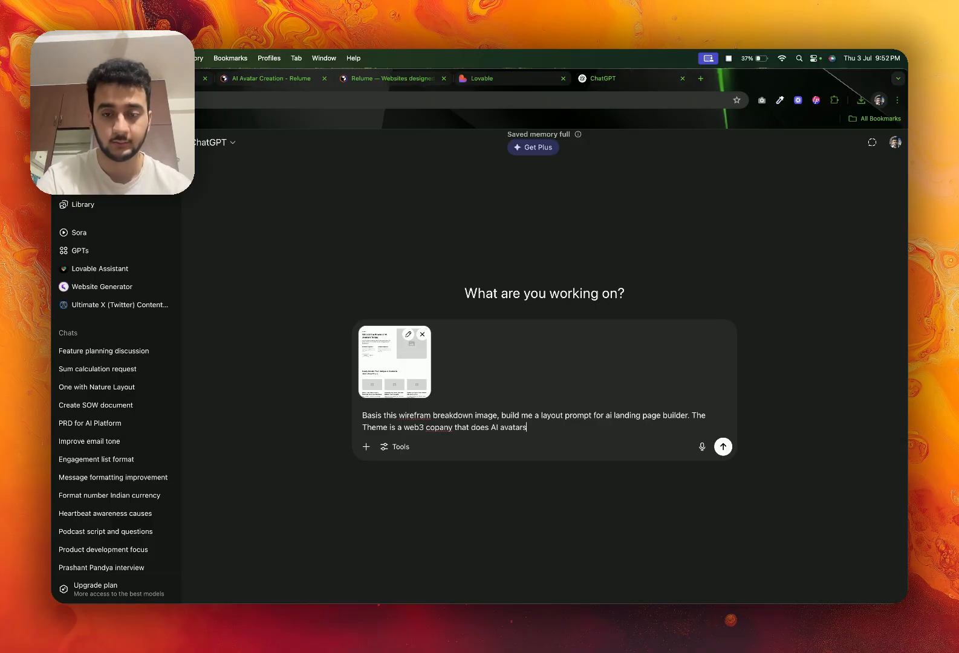
{"action": "key", "text": "Return"}
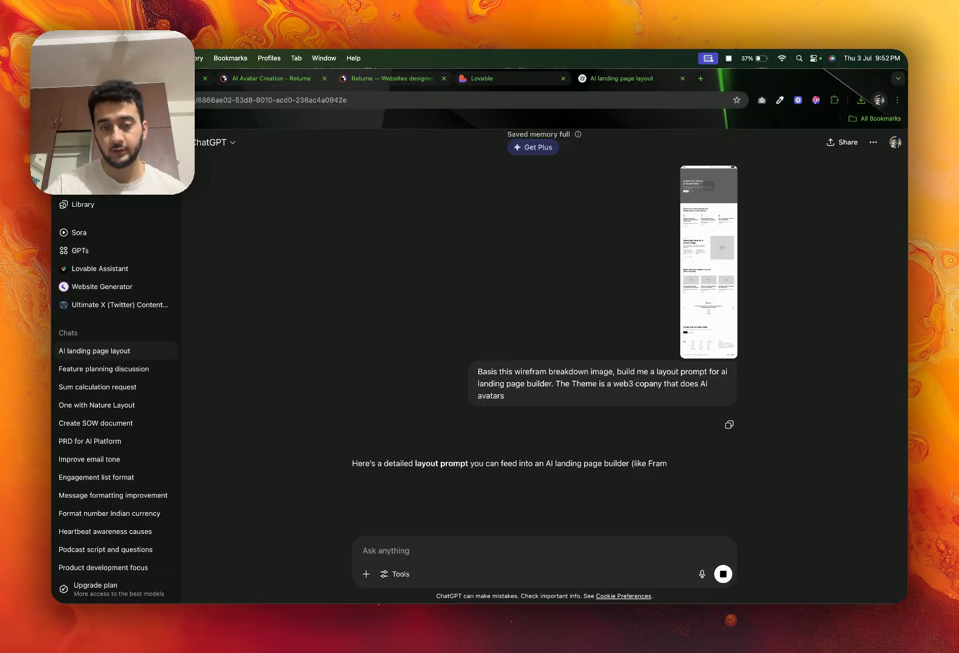
{"action": "scroll", "coordinate": [554, 334], "scroll_direction": "down", "scroll_amount": 1}
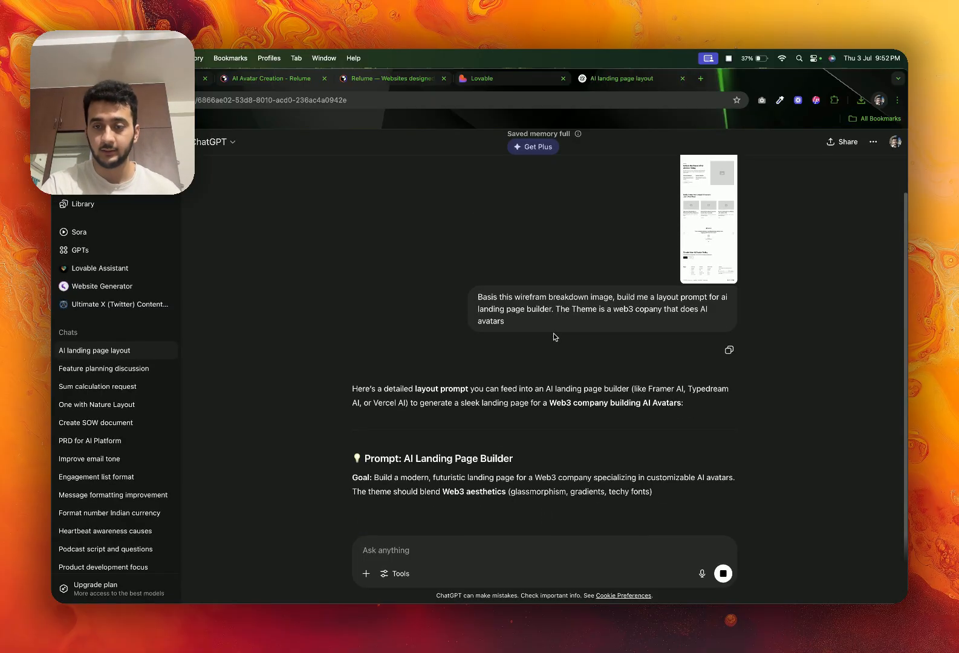
{"action": "scroll", "coordinate": [637, 406], "scroll_direction": "down", "scroll_amount": 5}
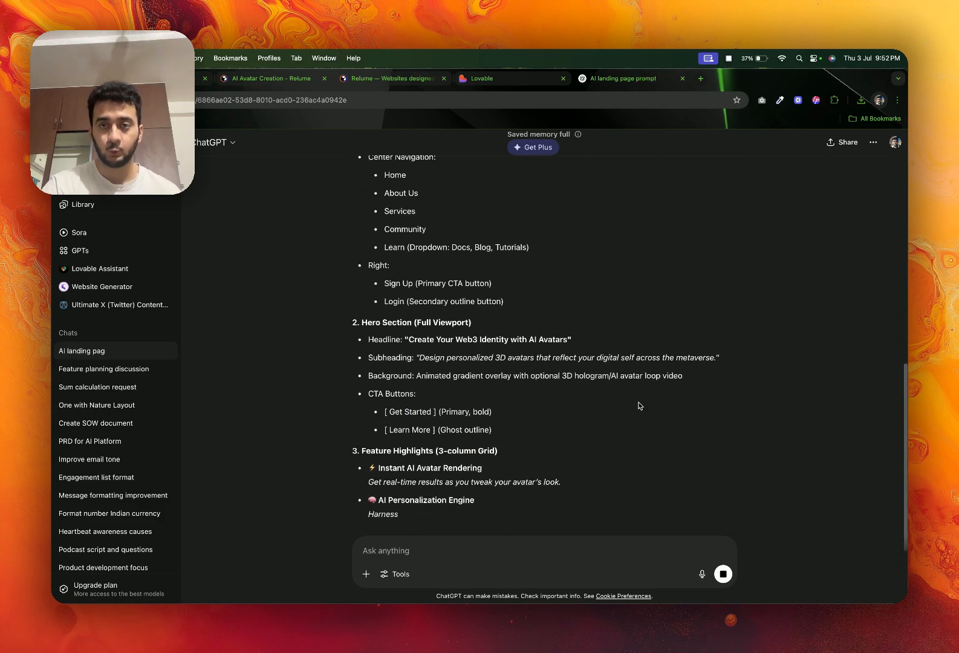
- Switch to Lovable, move its browser tab after the ChatGPT tab, and attach the wireframe screenshot to its prompt
{"action": "left_click", "coordinate": [515, 82]}
{"action": "left_click_drag", "start_coordinate": [516, 83], "coordinate": [652, 87]}
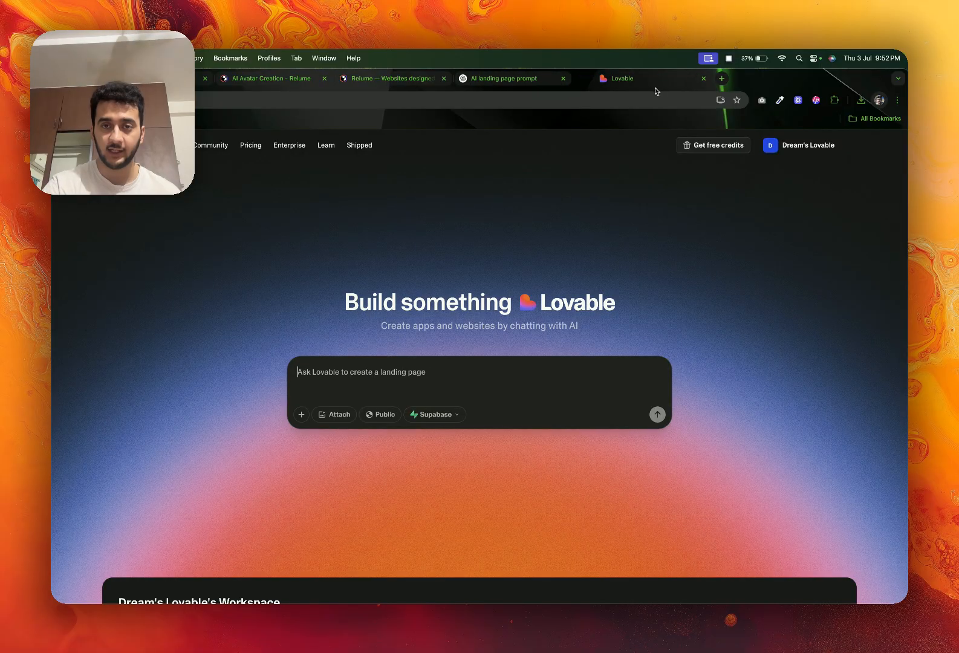
{"action": "key", "text": "super+v"}
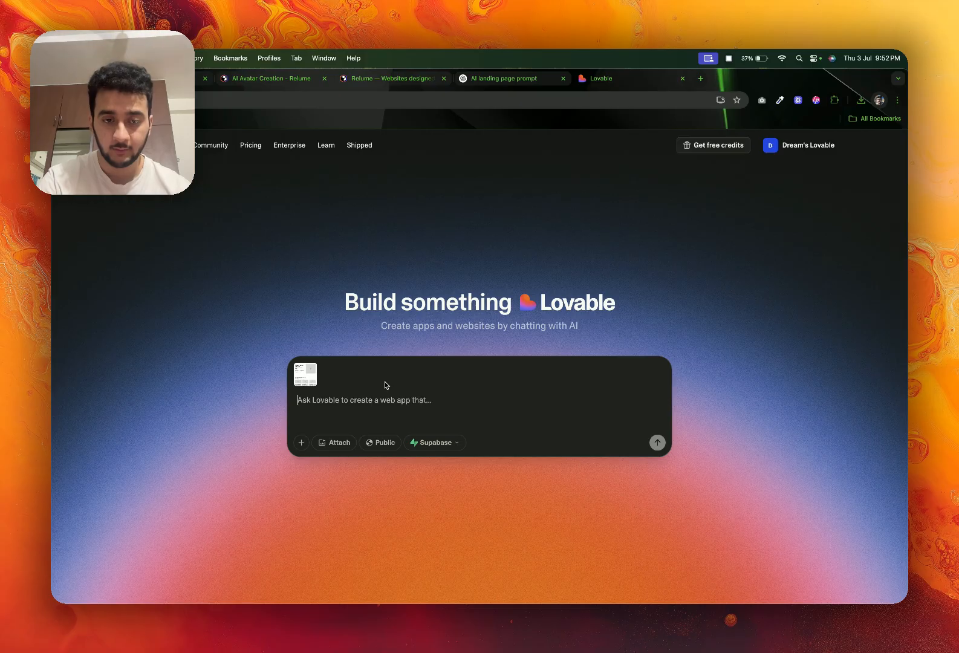
- Enter "Top Guidleine: Refer to the image attached for building the layout as it has the wireframe" and a "Detailed prompt :" heading below it
{"action": "type", "text": "Top Guidleine: R"}
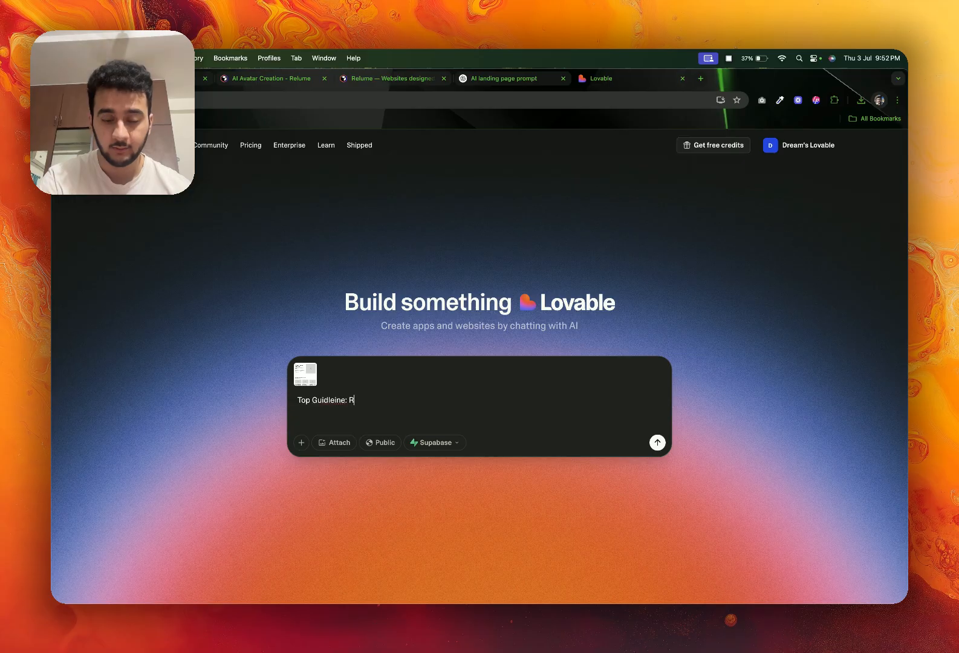
{"action": "type", "text": "efer to the image attached for building the layout as it has the wireframe"}
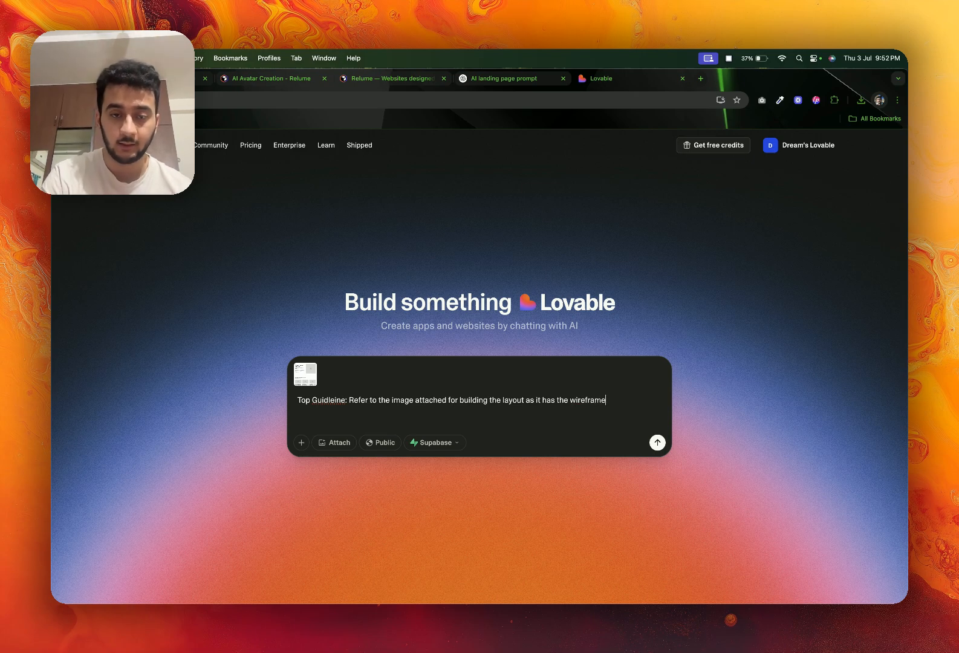
{"action": "key", "text": "shift+Return"}
{"action": "key", "text": "shift+Return"}
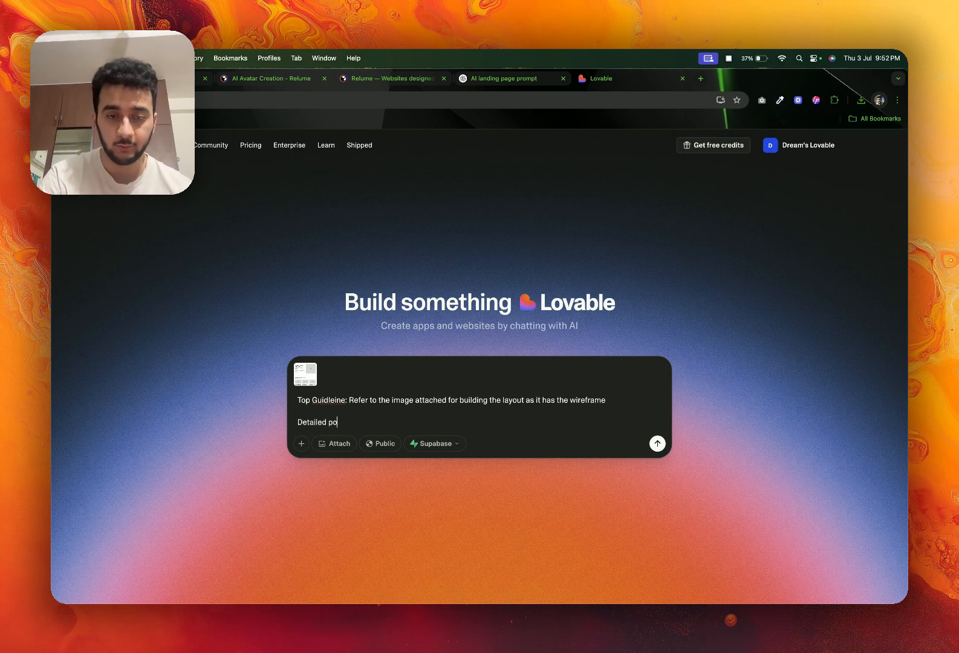
{"action": "type", "text": "Detailed pomp"}
{"action": "key", "text": "BackSpace"}
{"action": "key", "text": "BackSpace"}
{"action": "key", "text": "BackSpace"}
{"action": "type", "text": "rom"}
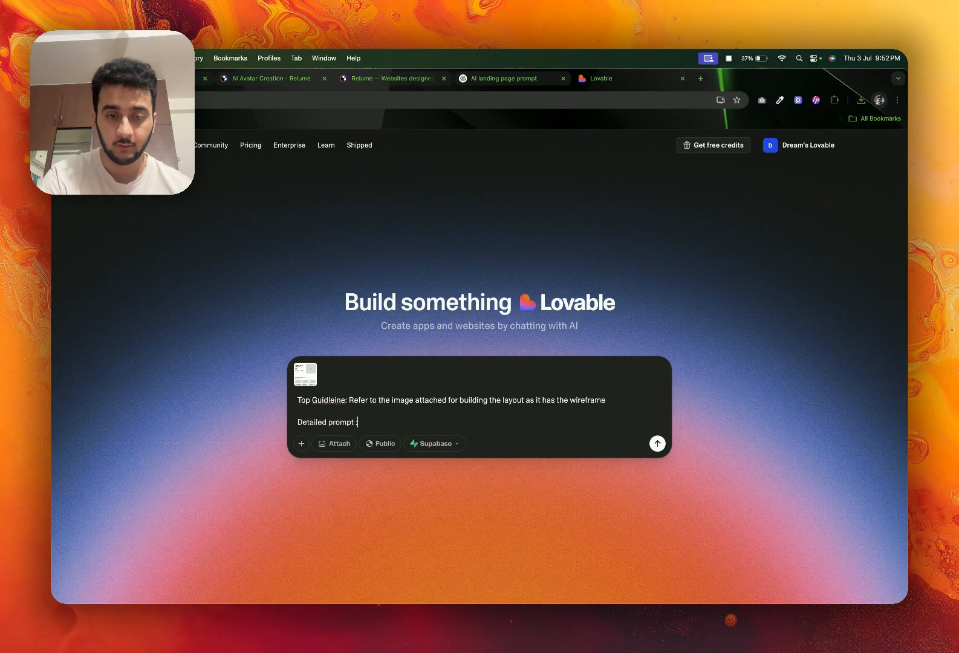
{"action": "type", "text": "pt :"}
{"action": "key", "text": "shift+Return"}
{"action": "key", "text": "shift+Return"}
- Copy ChatGPT's full layout prompt response, paste it beneath "Detailed prompt :" in Lovable, and submit the prompt
{"action": "left_click", "coordinate": [503, 79]}
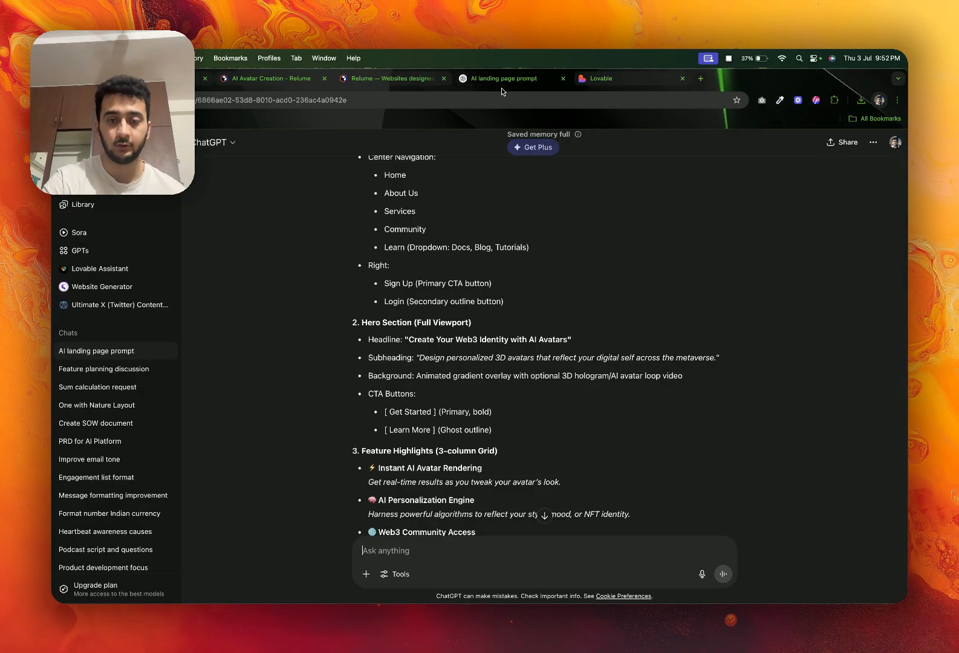
{"action": "scroll", "coordinate": [504, 340], "scroll_direction": "down", "scroll_amount": 10}
{"action": "scroll", "coordinate": [503, 343], "scroll_direction": "down", "scroll_amount": 2}
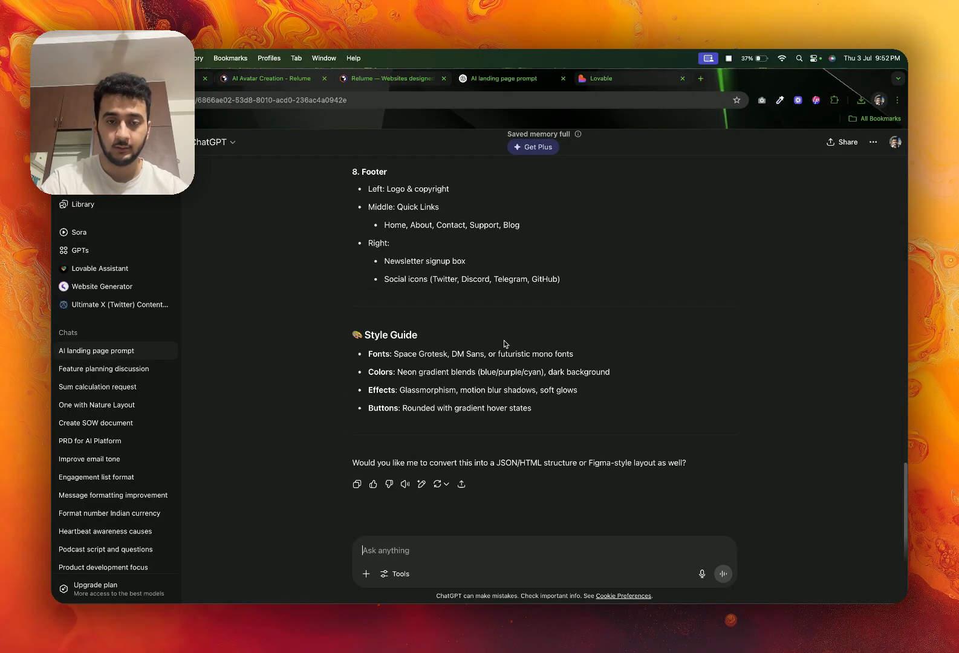
{"action": "left_click", "coordinate": [357, 484]}
{"action": "left_click", "coordinate": [629, 85]}
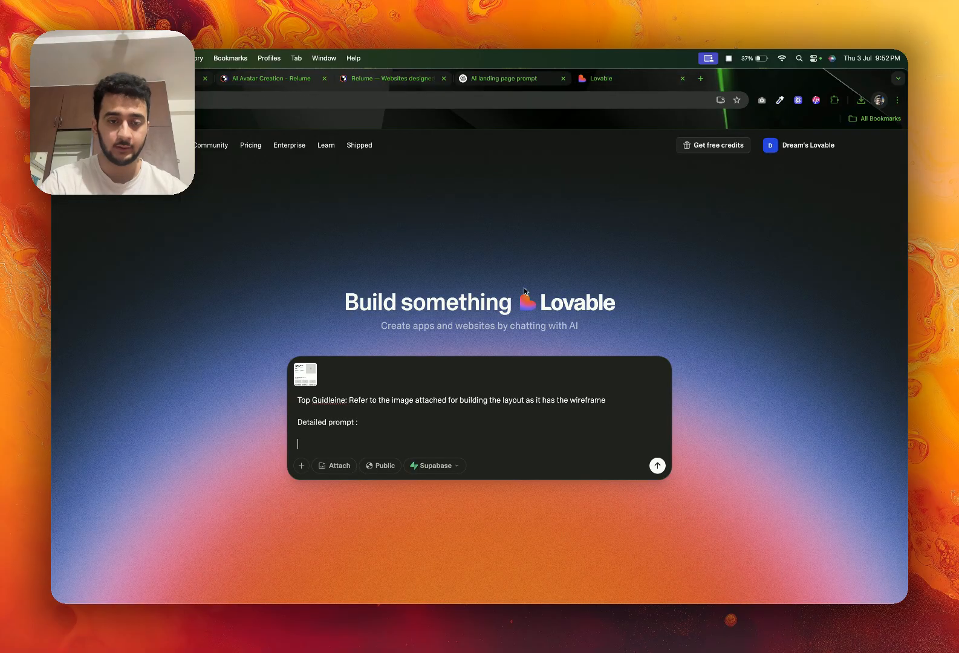
{"action": "key", "text": "super+v"}
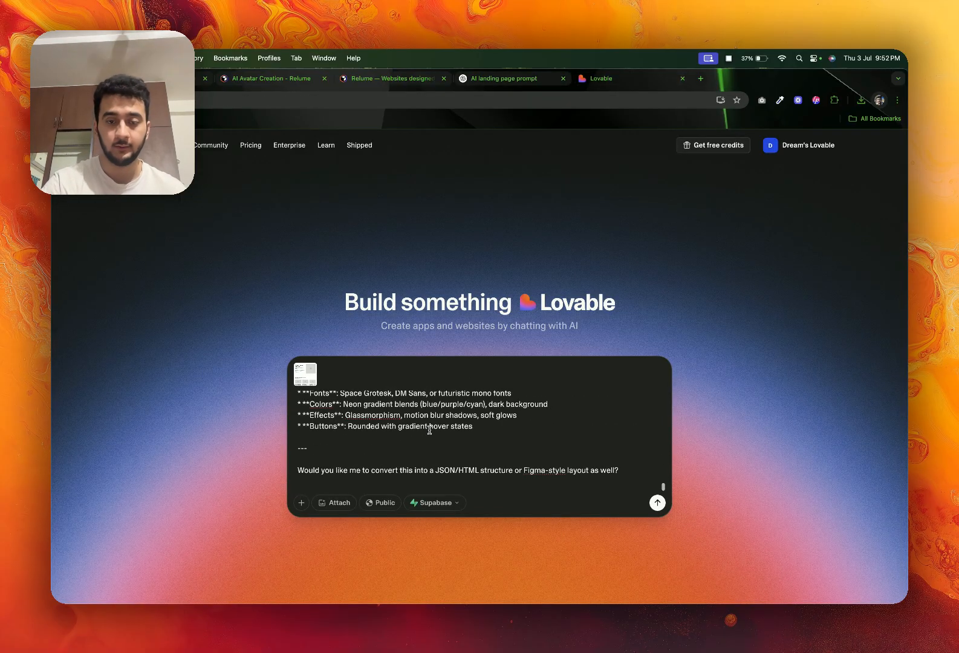
{"action": "key", "text": "Return"}
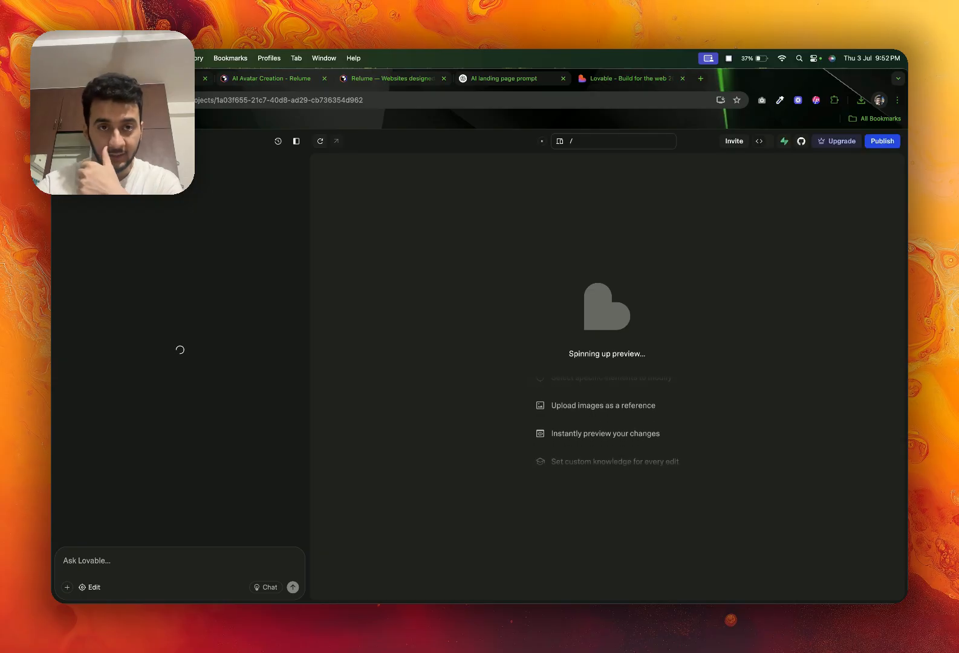
- Switch to the Relume wireframe and open the Ask AI writing options for the features list heading
{"action": "left_click", "coordinate": [295, 79]}
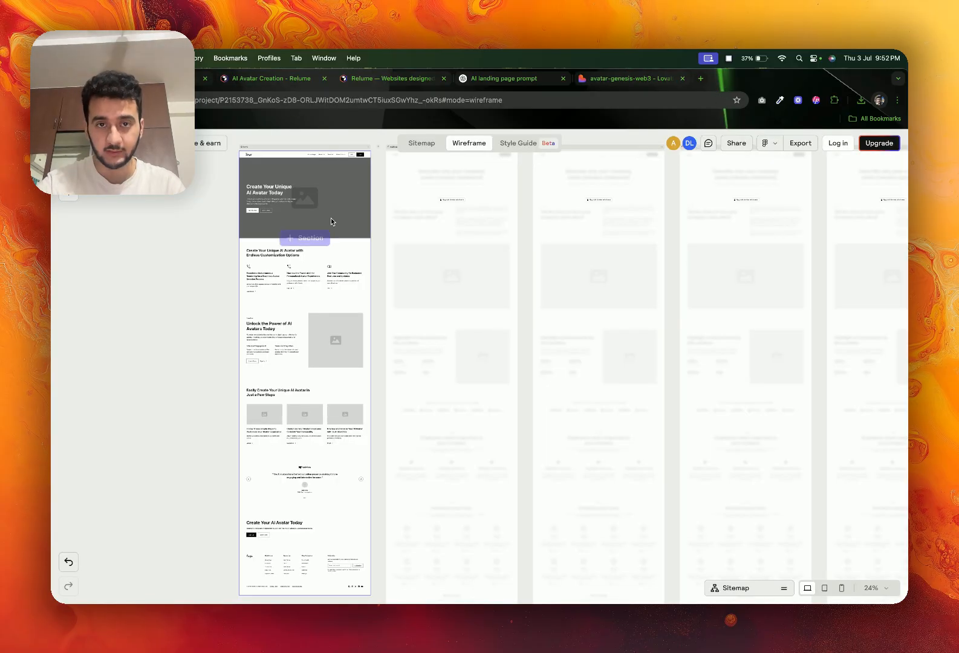
{"action": "scroll", "coordinate": [441, 210], "scroll_direction": "up", "scroll_amount": 1}
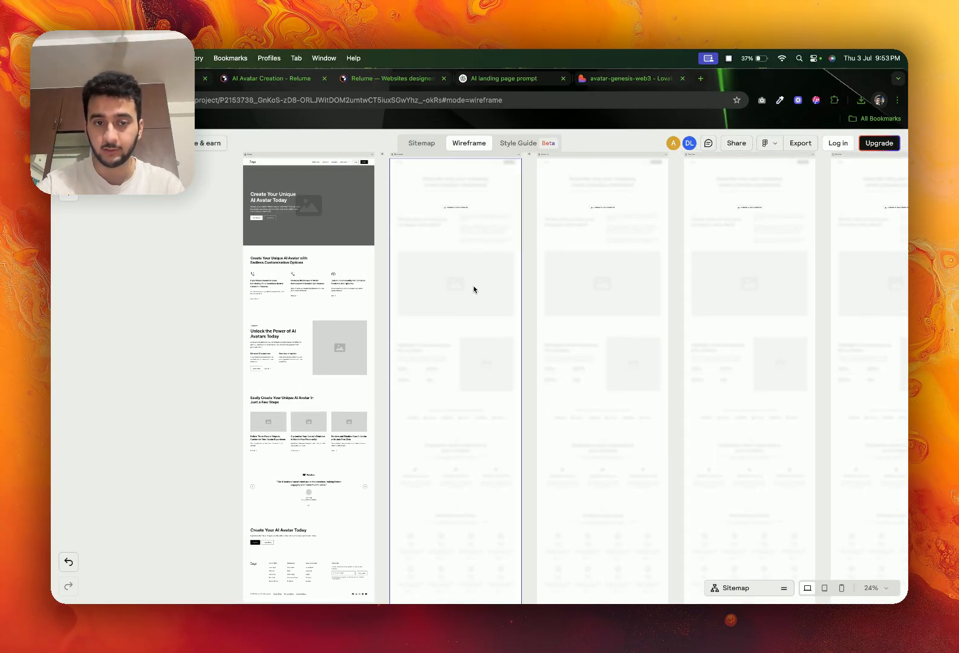
{"action": "left_click", "coordinate": [289, 207]}
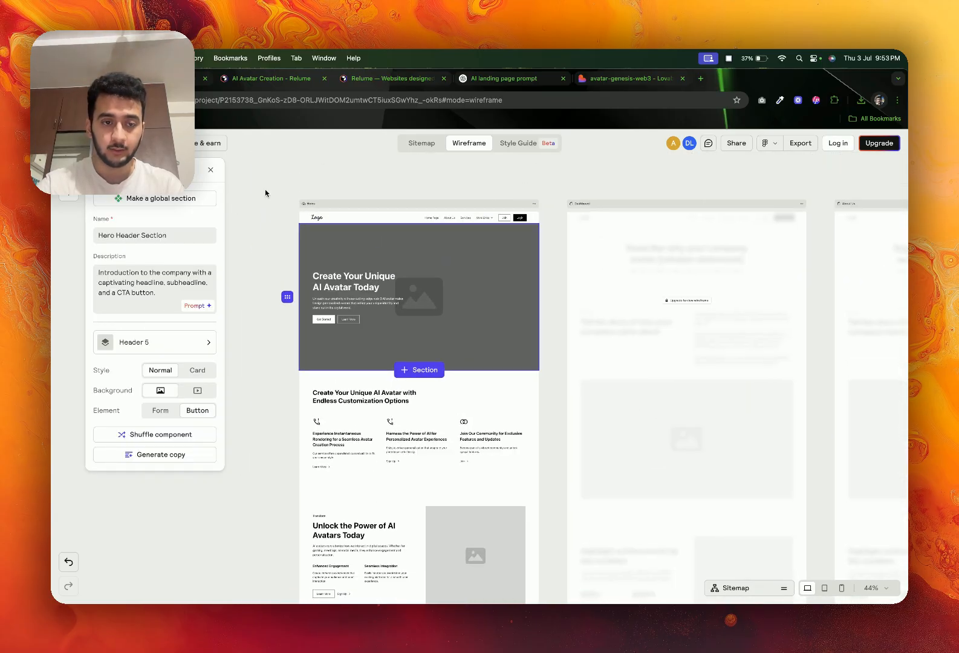
{"action": "left_click", "coordinate": [351, 342]}
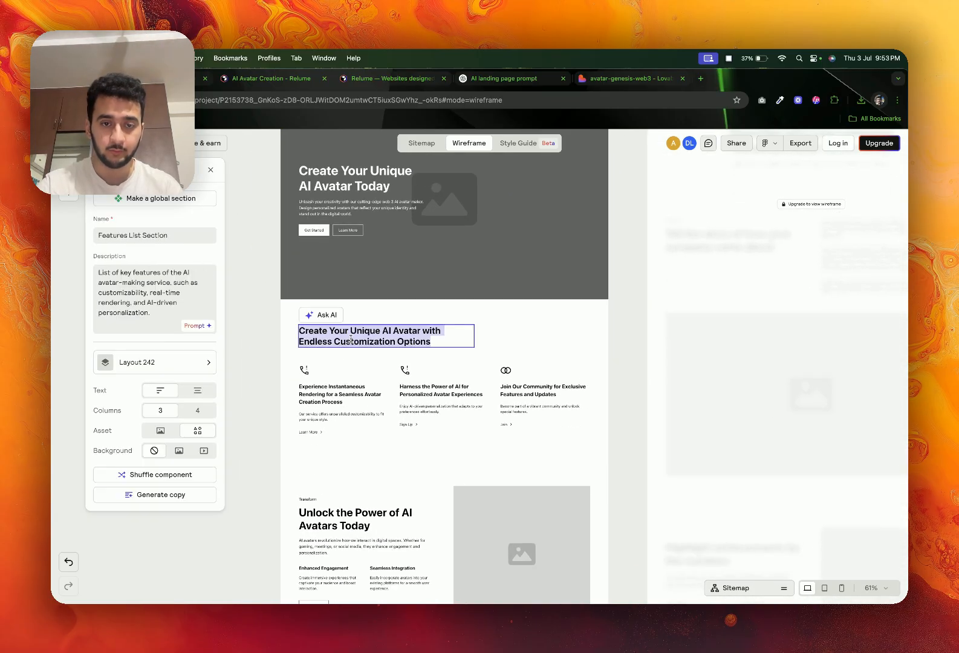
{"action": "left_click", "coordinate": [323, 315]}
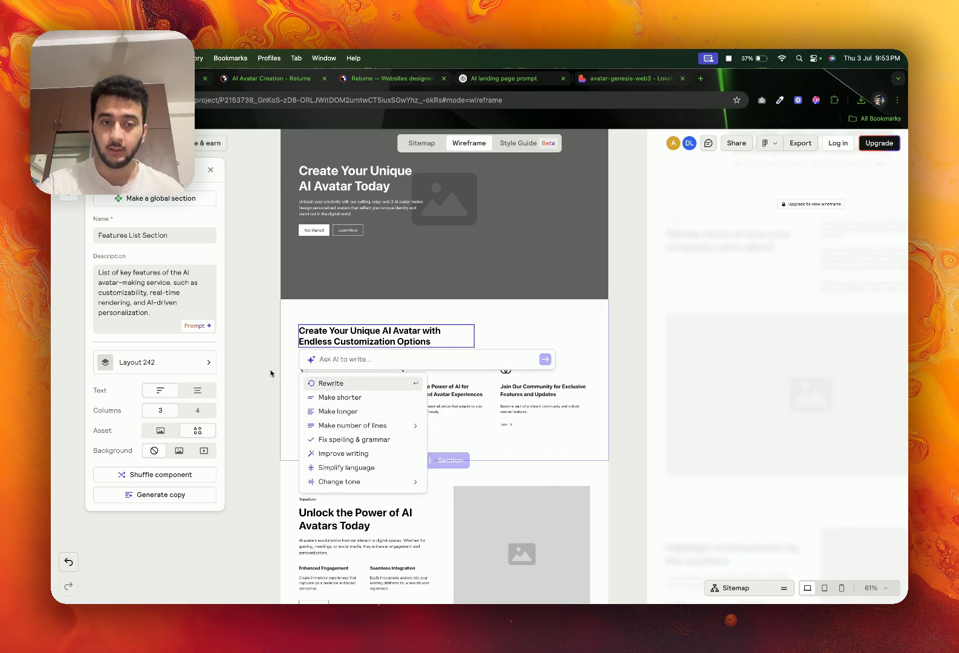
- Centre the Features List section's text, set it to 4 columns, and deselect the section
{"action": "left_click", "coordinate": [193, 391]}
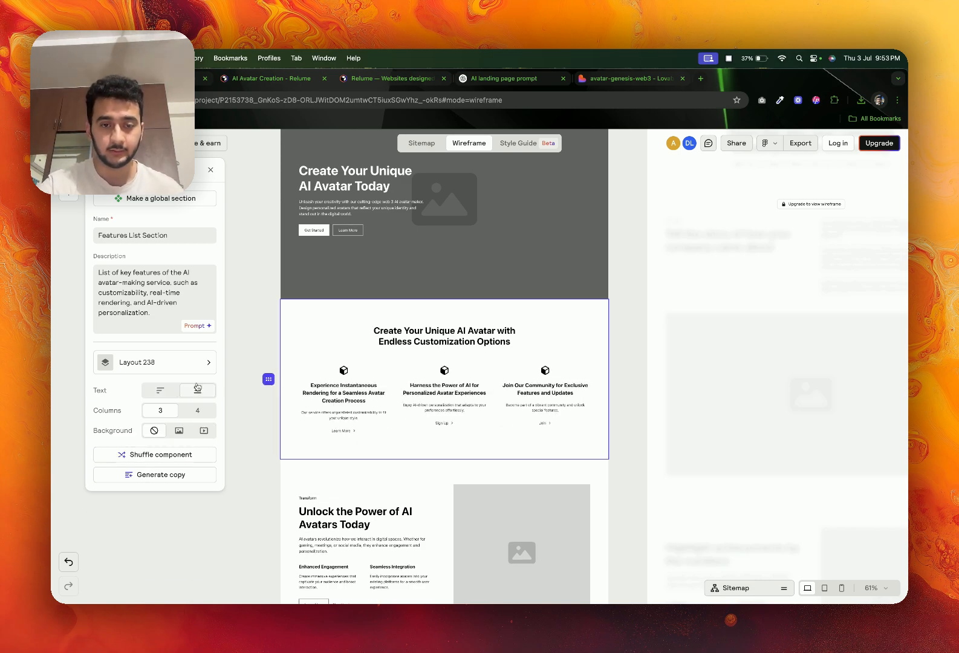
{"action": "left_click", "coordinate": [195, 412]}
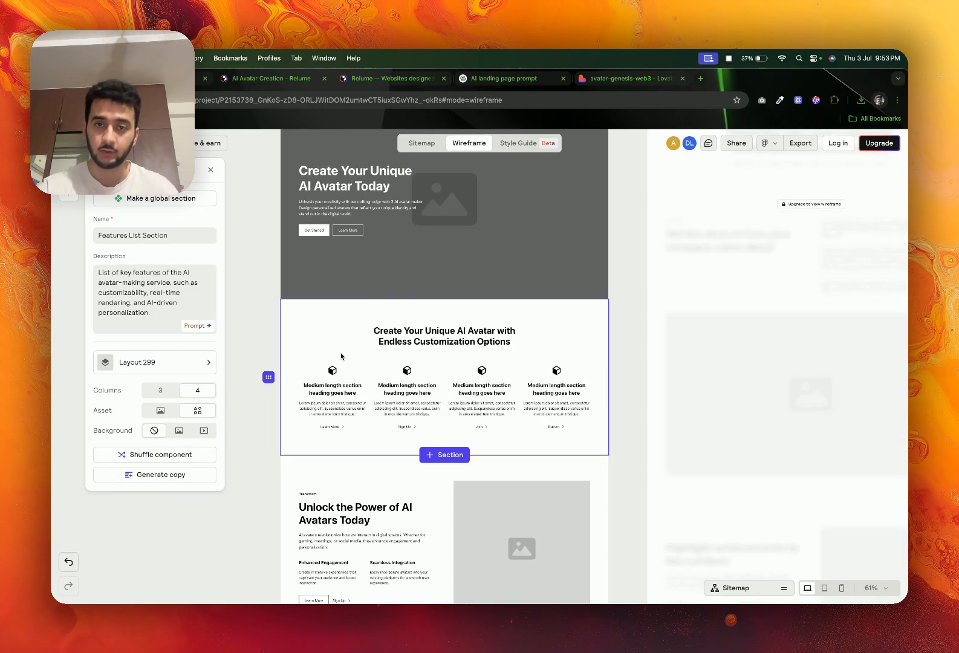
{"action": "scroll", "coordinate": [340, 357], "scroll_direction": "down", "scroll_amount": 2}
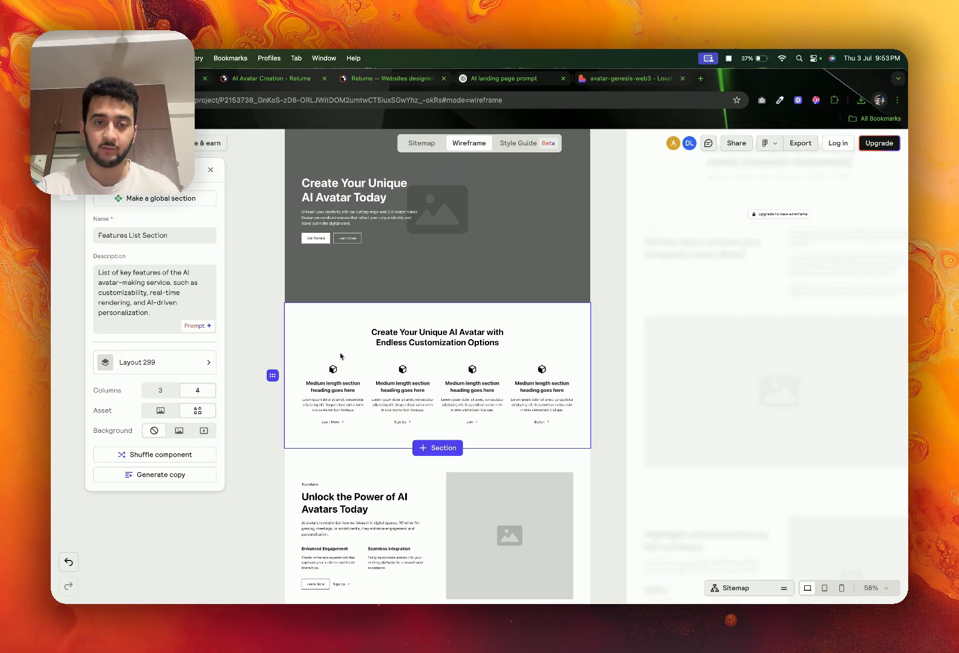
{"action": "left_click", "coordinate": [264, 291]}
{"action": "scroll", "coordinate": [264, 292], "scroll_direction": "down", "scroll_amount": 3}
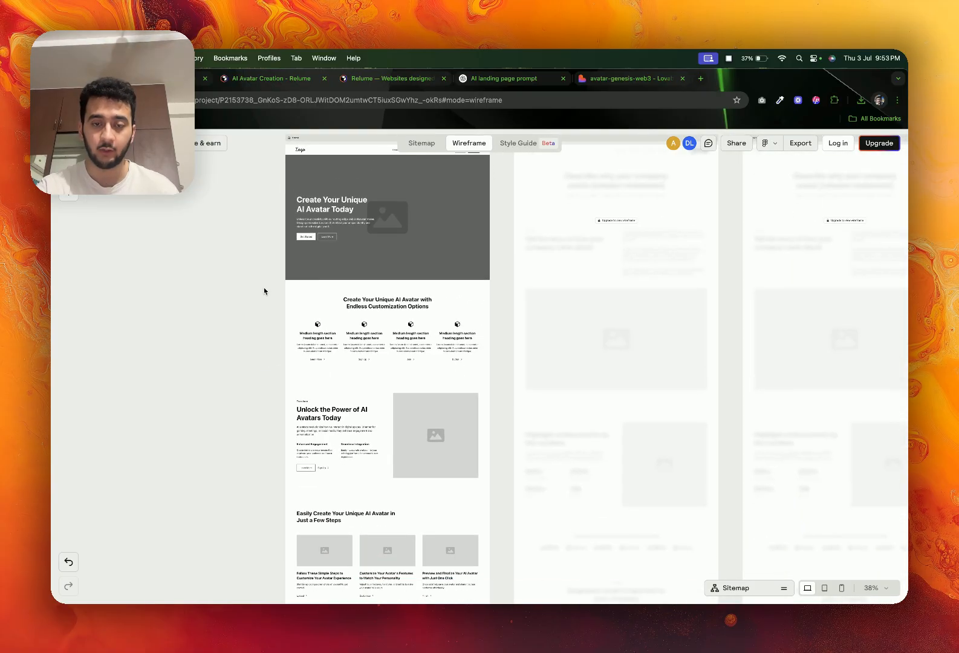
- Open the section library below the hero header and look through the FAQ layouts
{"action": "scroll", "coordinate": [335, 236], "scroll_direction": "up", "scroll_amount": 3}
{"action": "scroll", "coordinate": [335, 234], "scroll_direction": "up", "scroll_amount": 1}
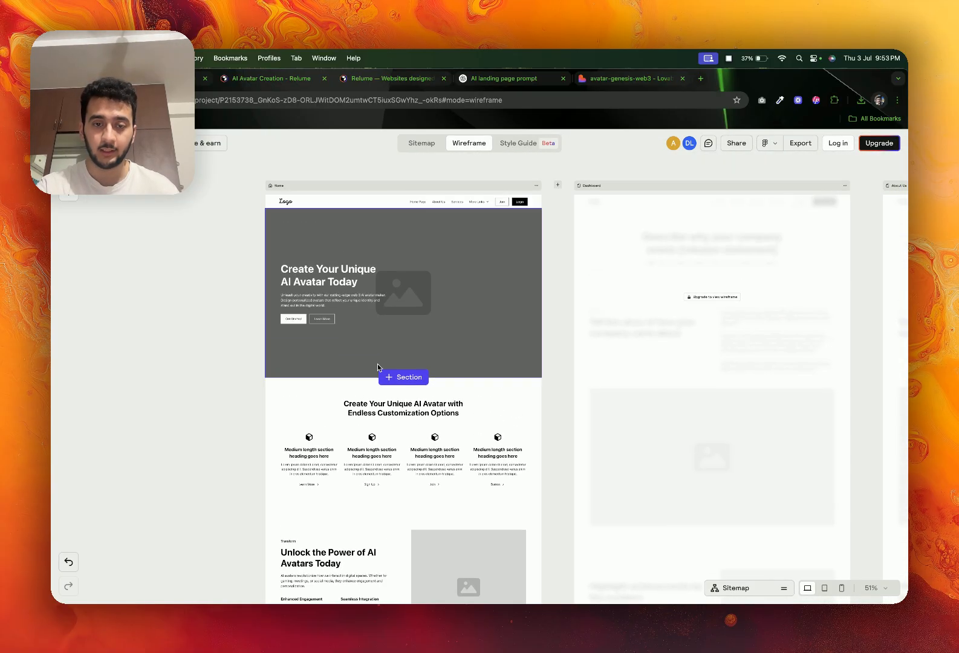
{"action": "left_click", "coordinate": [396, 375]}
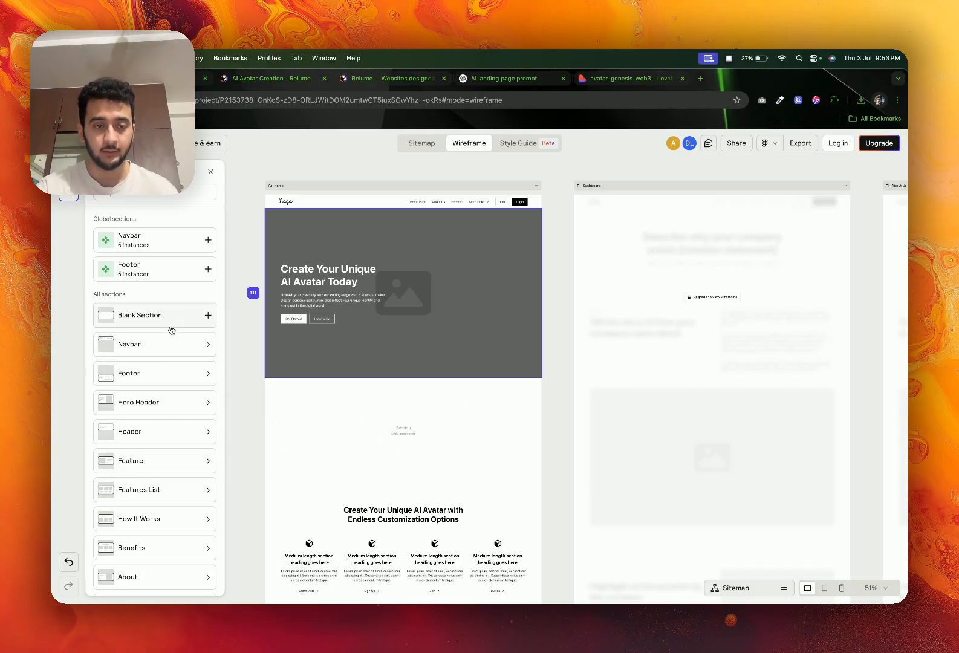
{"action": "scroll", "coordinate": [166, 388], "scroll_direction": "down", "scroll_amount": 5}
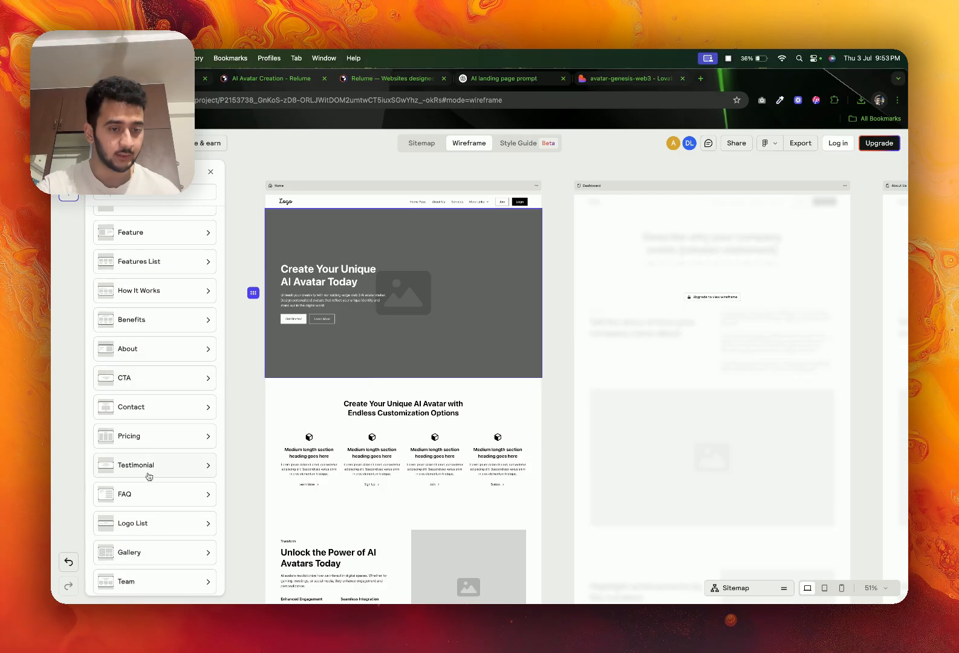
{"action": "left_click", "coordinate": [143, 494]}
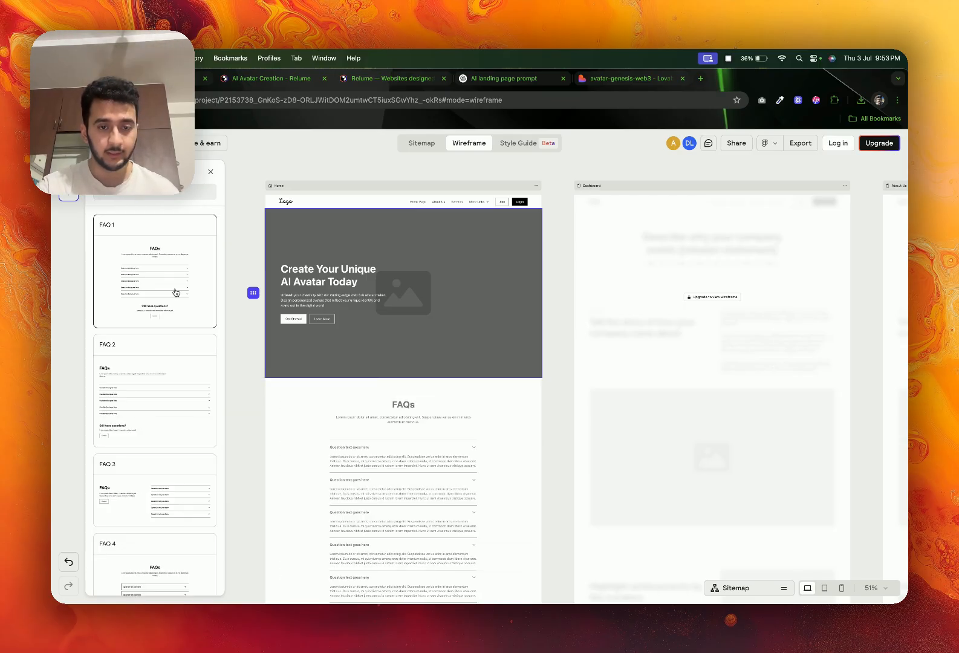
{"action": "scroll", "coordinate": [171, 488], "scroll_direction": "down", "scroll_amount": 8}
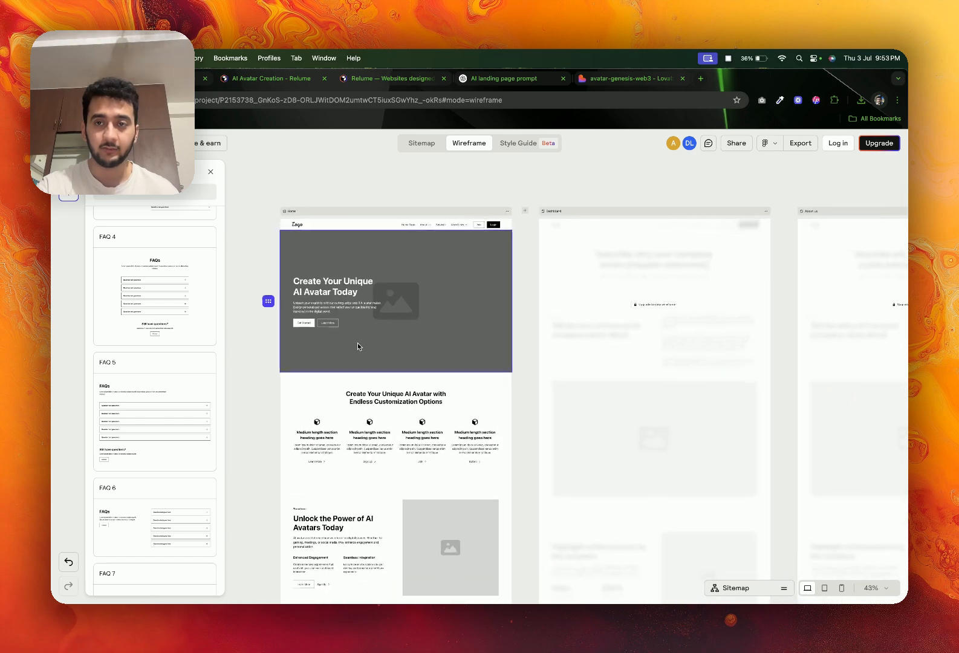
- Move the AI Avatar Creation browser tab between the ChatGPT and Lovable tabs, and close the section library
{"action": "left_click", "coordinate": [648, 78]}
{"action": "left_click_drag", "start_coordinate": [648, 78], "coordinate": [613, 88]}
{"action": "left_click", "coordinate": [372, 82]}
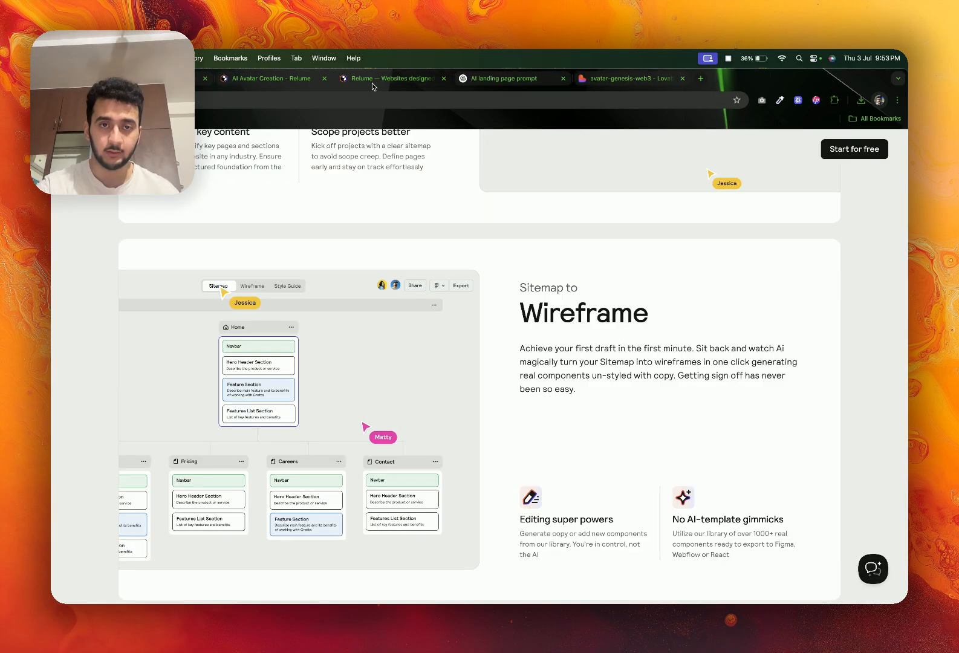
{"action": "left_click", "coordinate": [263, 81]}
{"action": "left_click_drag", "start_coordinate": [263, 82], "coordinate": [520, 79]}
{"action": "scroll", "coordinate": [337, 325], "scroll_direction": "down", "scroll_amount": 5}
{"action": "scroll", "coordinate": [337, 324], "scroll_direction": "down", "scroll_amount": 6}
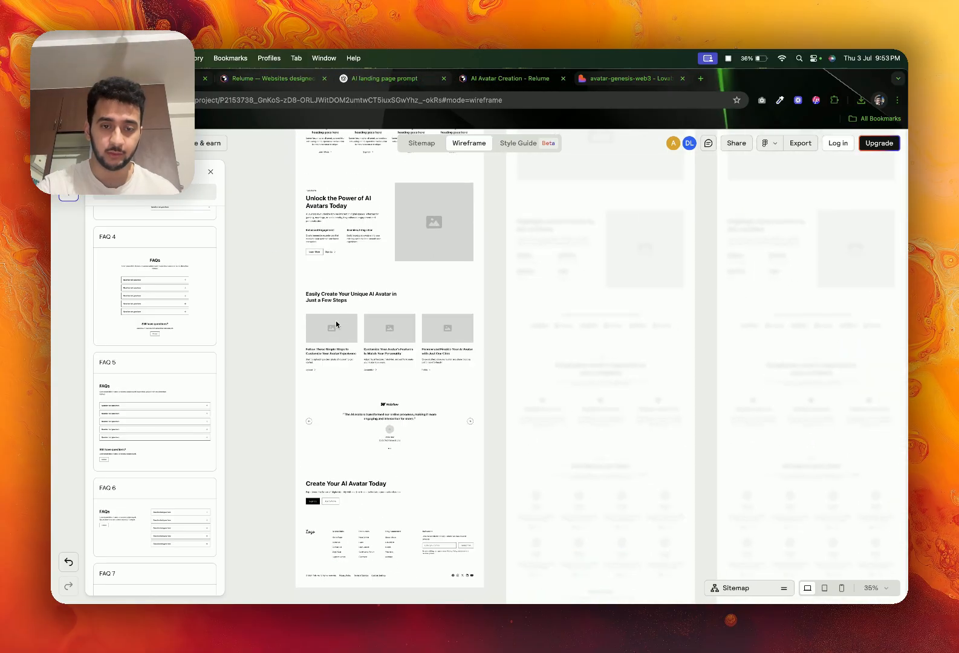
{"action": "left_click", "coordinate": [272, 352]}
{"action": "scroll", "coordinate": [271, 356], "scroll_direction": "down", "scroll_amount": 3}
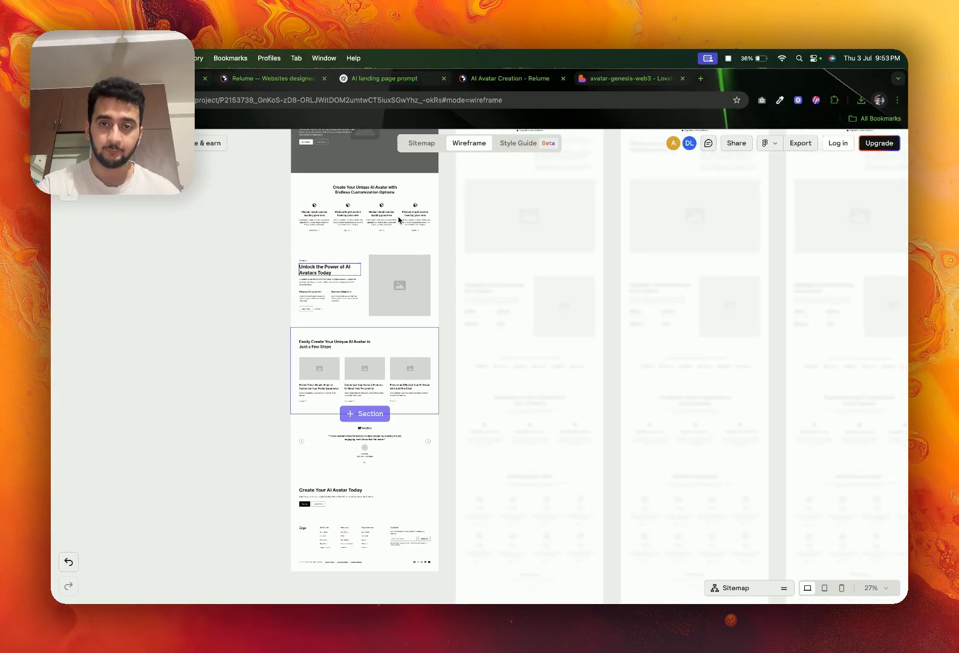
- Open the project's Style Guide, check the concept options, and dismiss the Style Guide export notice
{"action": "left_click", "coordinate": [526, 144]}
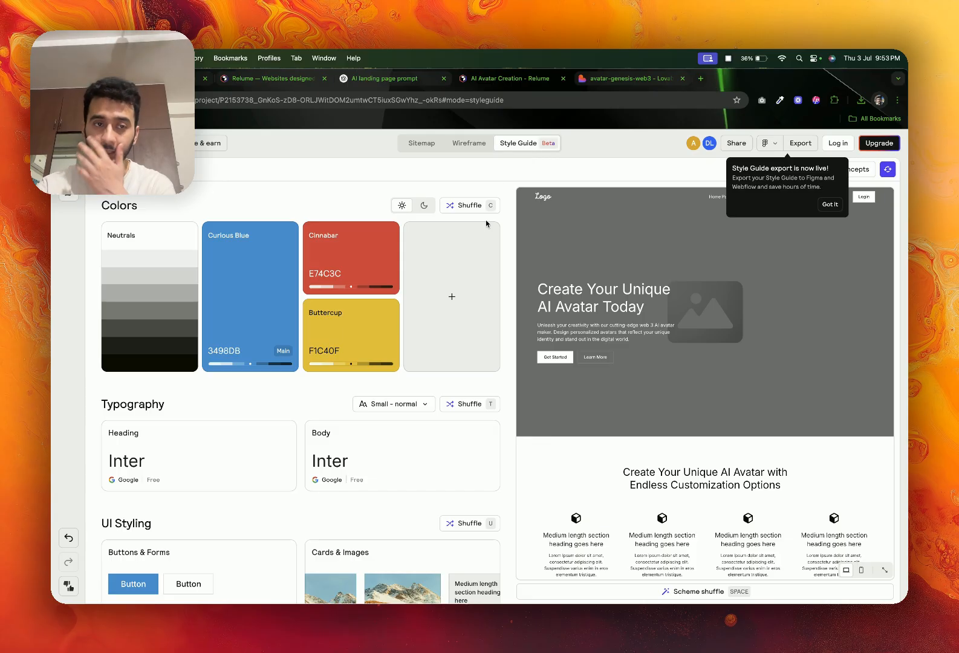
{"action": "left_click", "coordinate": [116, 169]}
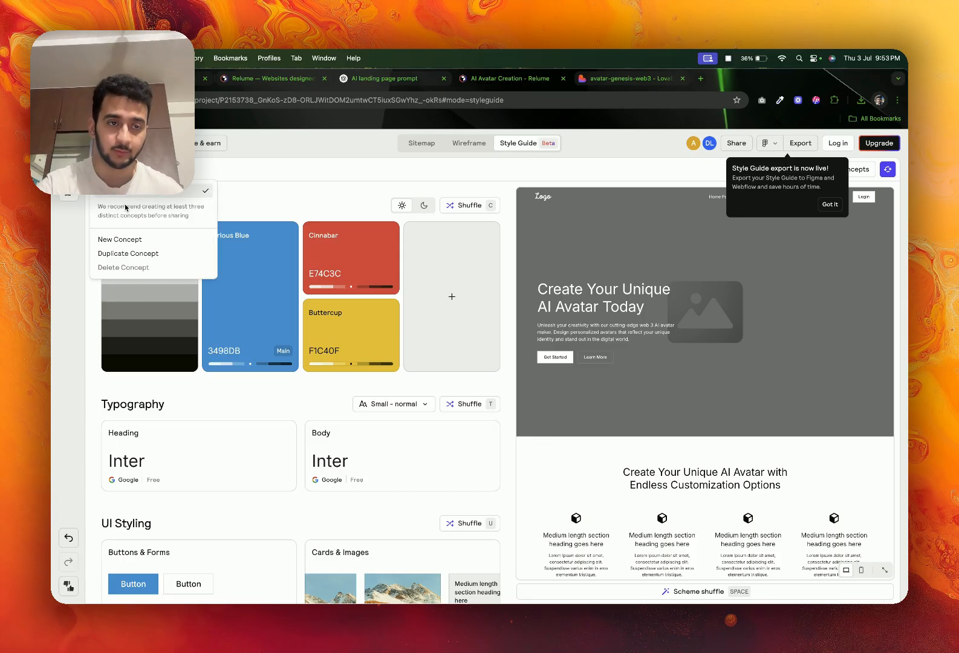
{"action": "left_click", "coordinate": [247, 171]}
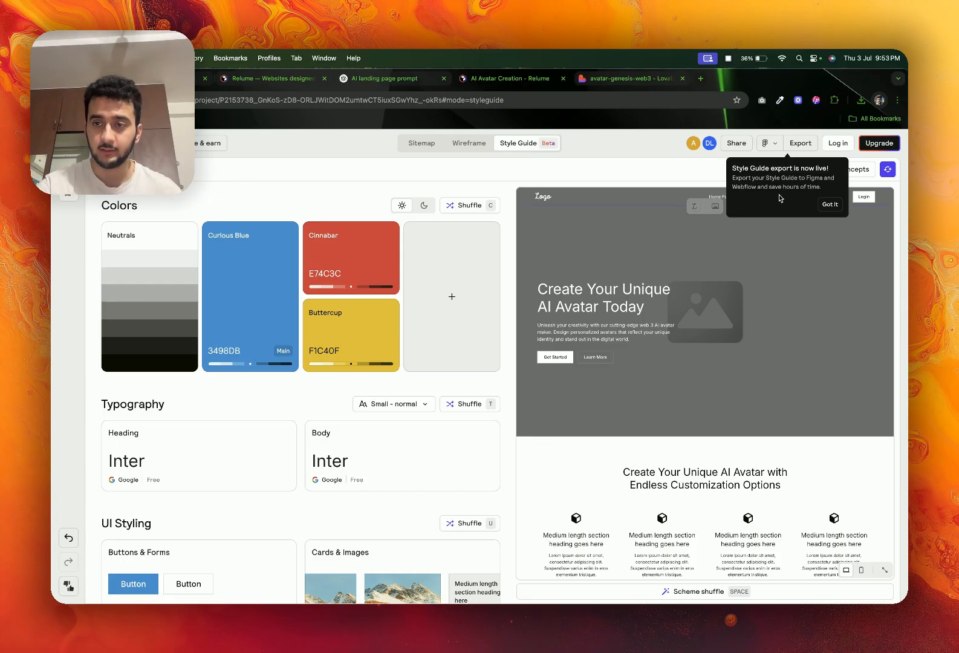
{"action": "left_click", "coordinate": [830, 205]}
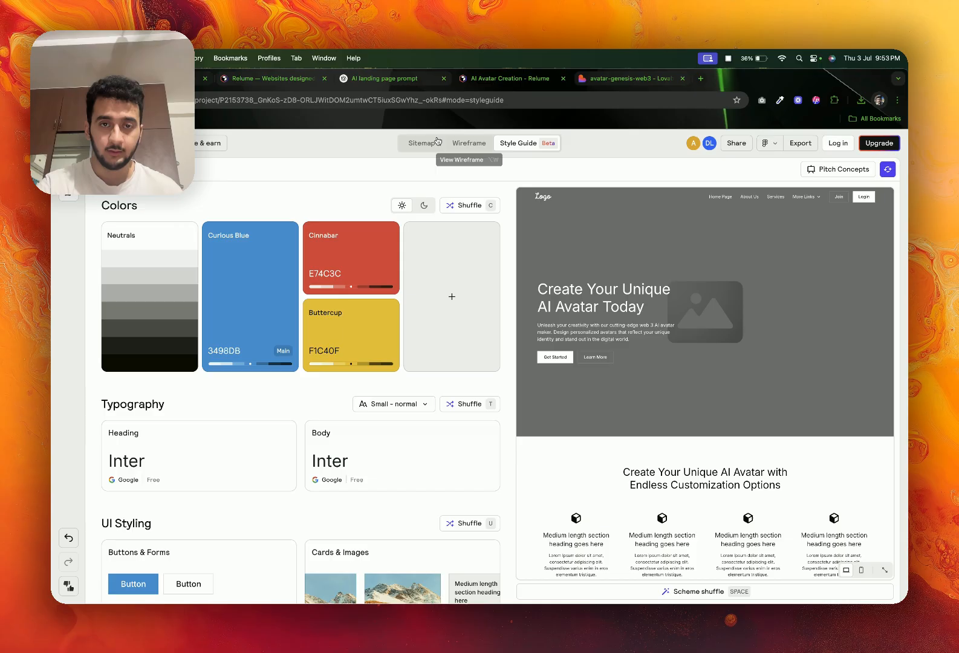
- Switch to the Lovable project and examine its code files and the build plan in the chat
{"action": "left_click", "coordinate": [597, 83]}
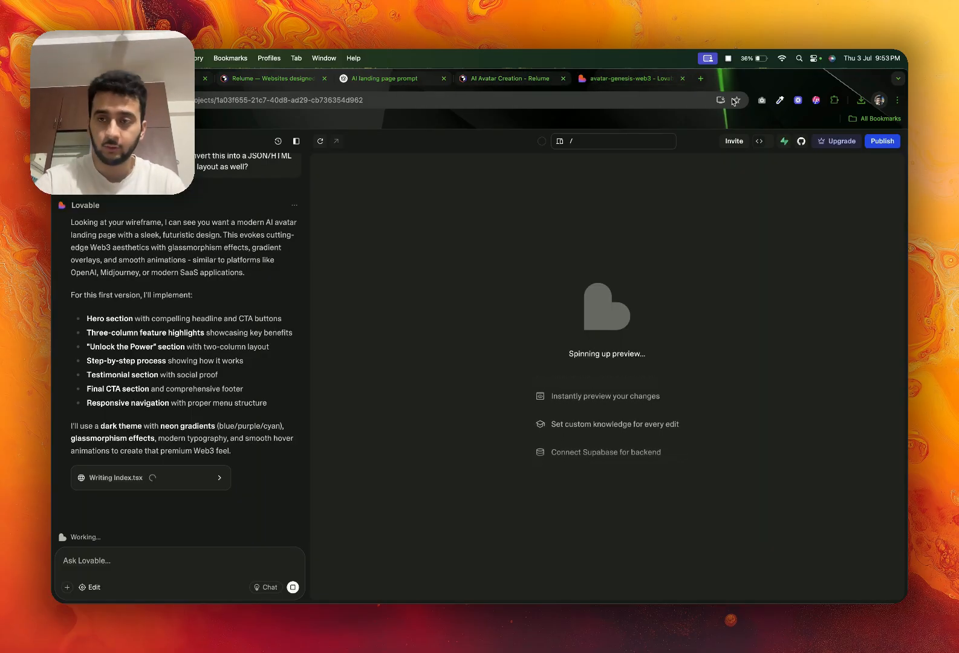
{"action": "left_click", "coordinate": [760, 143]}
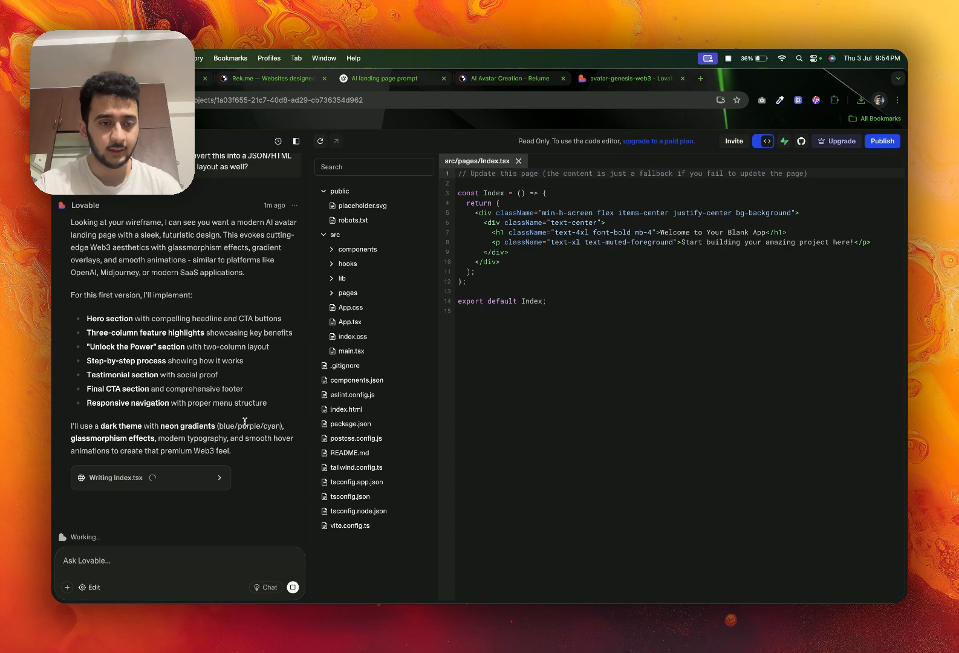
{"action": "scroll", "coordinate": [245, 421], "scroll_direction": "up", "scroll_amount": 3}
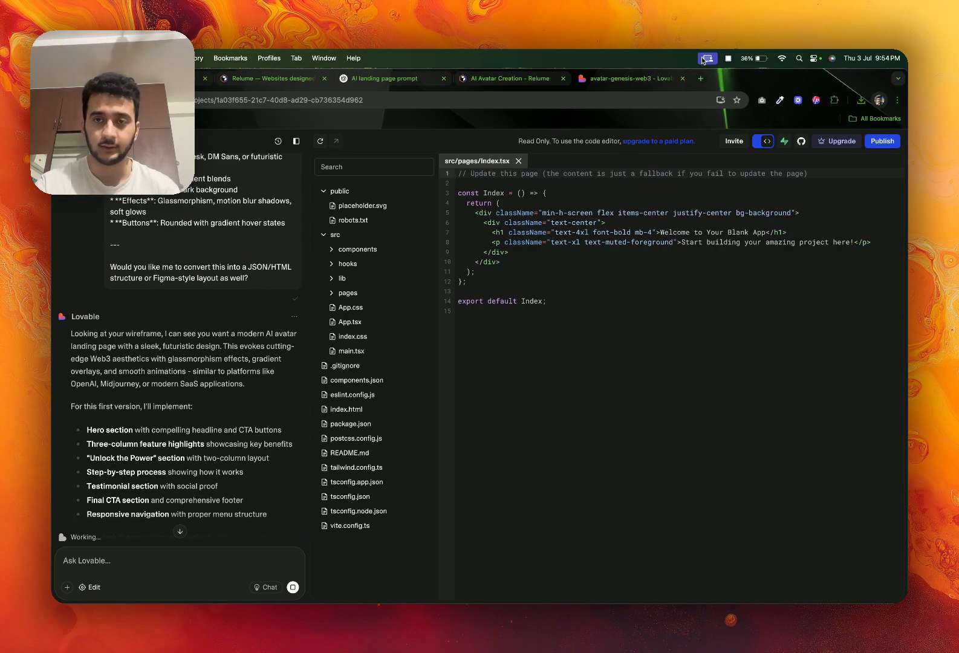
- Open bolt.new in a new tab placed before Lovable and paste the full layout prompt into its prompt box
{"action": "left_click", "coordinate": [700, 78]}
{"action": "type", "text": "bolt"}
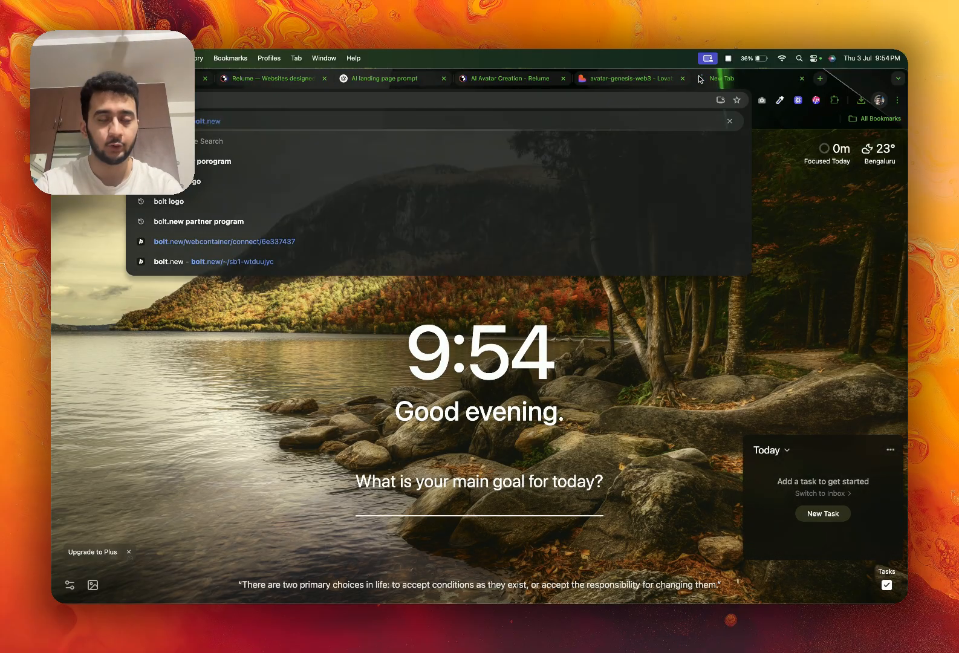
{"action": "key", "text": "Return"}
{"action": "left_click_drag", "start_coordinate": [701, 78], "coordinate": [590, 80]}
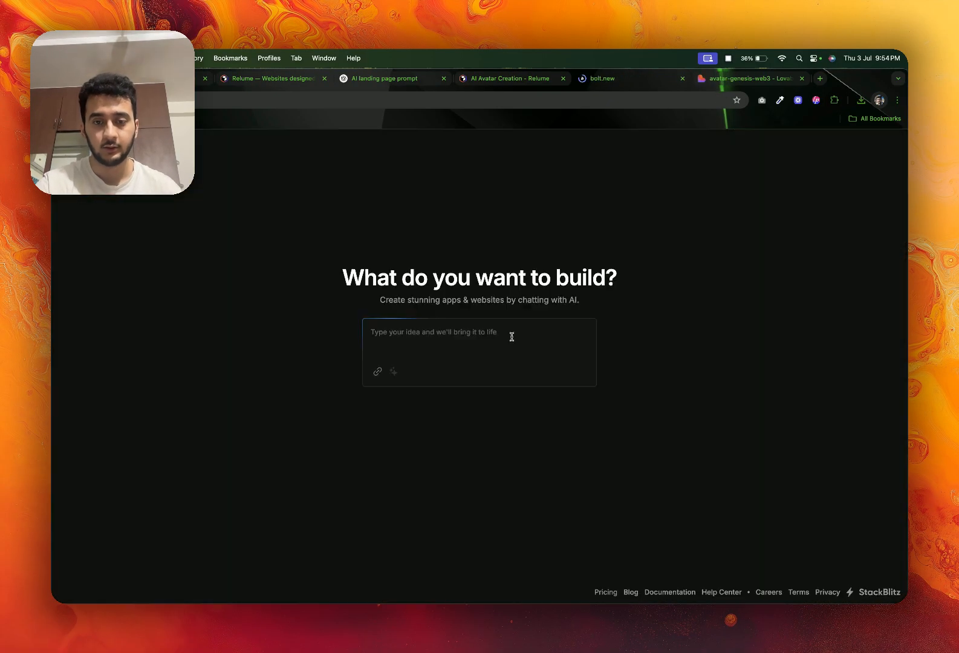
{"action": "key", "text": "super+v"}
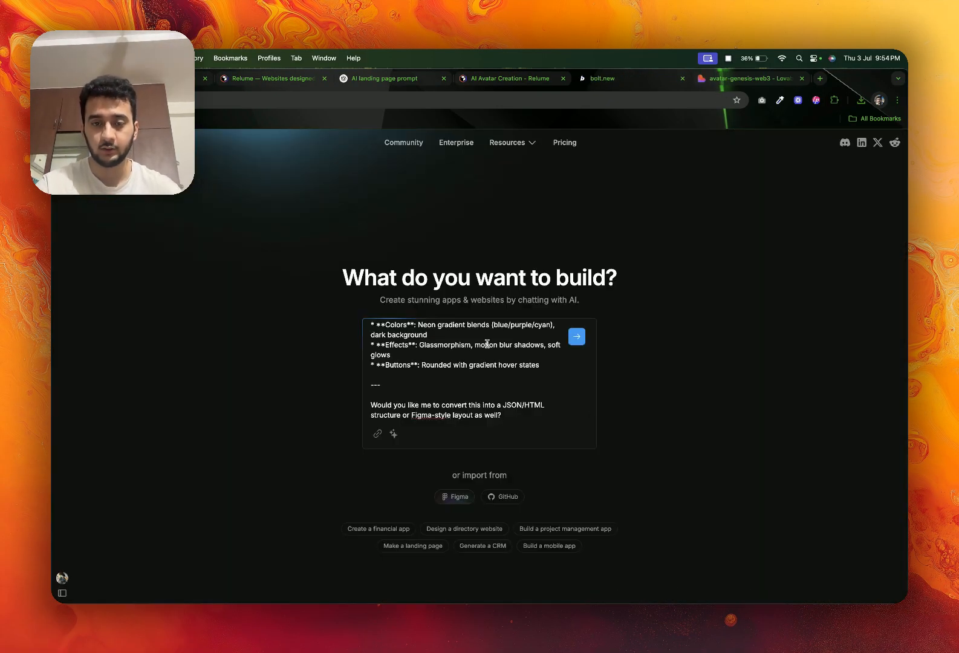
{"action": "scroll", "coordinate": [486, 344], "scroll_direction": "up", "scroll_amount": 10}
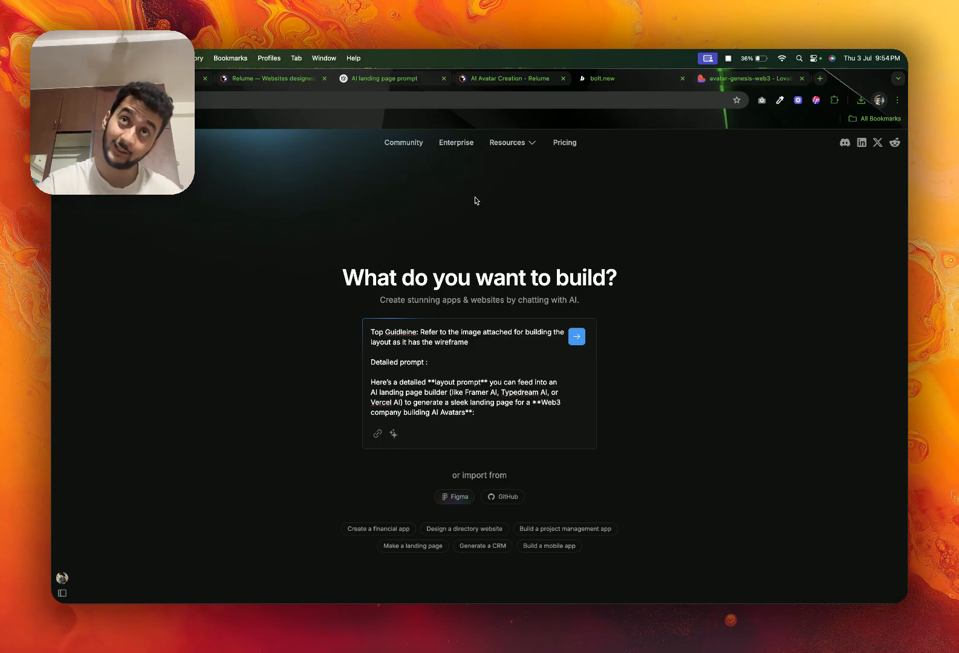
- Open the X profile in a new tab, look through its posts for AI-built website examples, and close the tab
{"action": "left_click", "coordinate": [276, 84]}
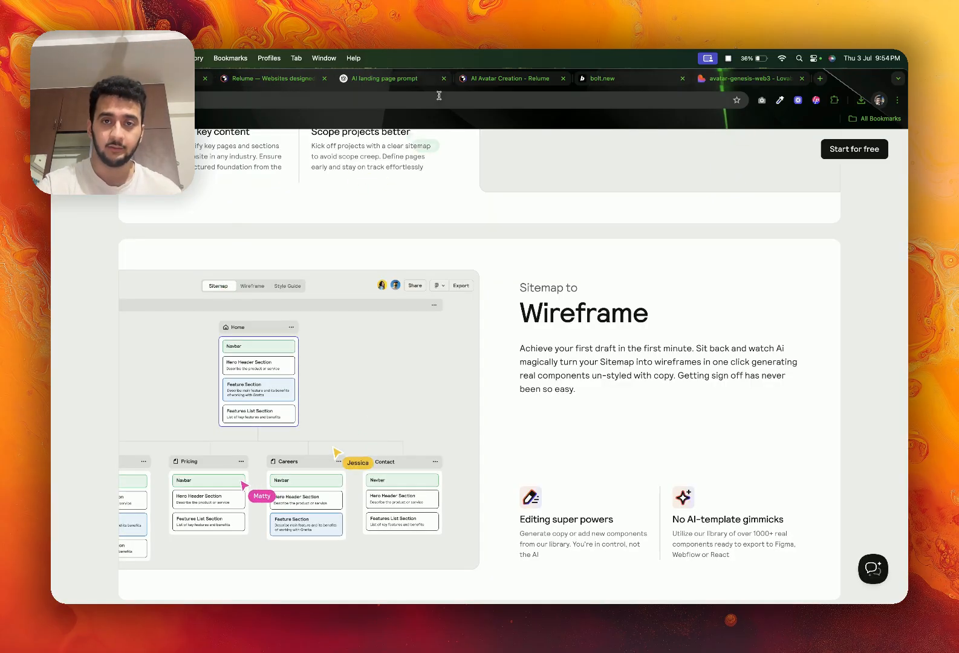
{"action": "left_click", "coordinate": [484, 78]}
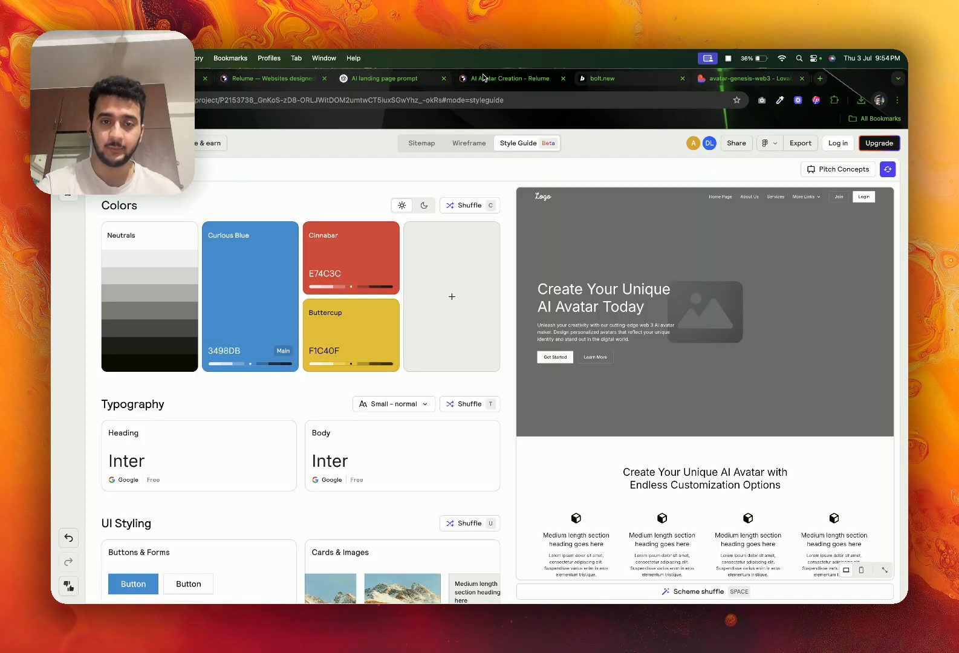
{"action": "left_click", "coordinate": [820, 78]}
{"action": "key", "text": "Return"}
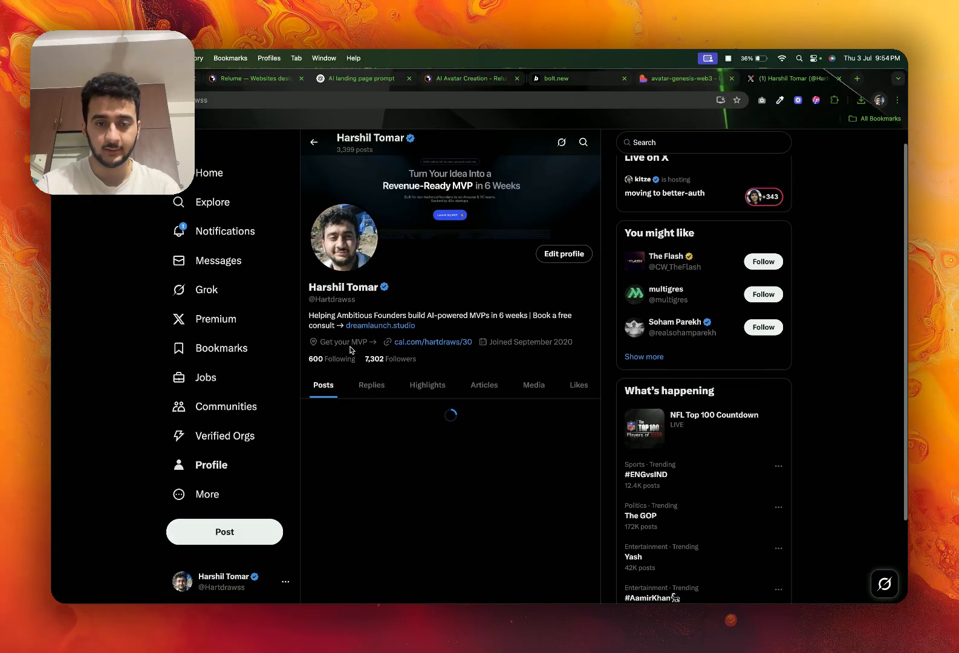
{"action": "scroll", "coordinate": [350, 348], "scroll_direction": "down", "scroll_amount": 4}
{"action": "scroll", "coordinate": [350, 349], "scroll_direction": "down", "scroll_amount": 5}
{"action": "scroll", "coordinate": [423, 272], "scroll_direction": "up", "scroll_amount": 2}
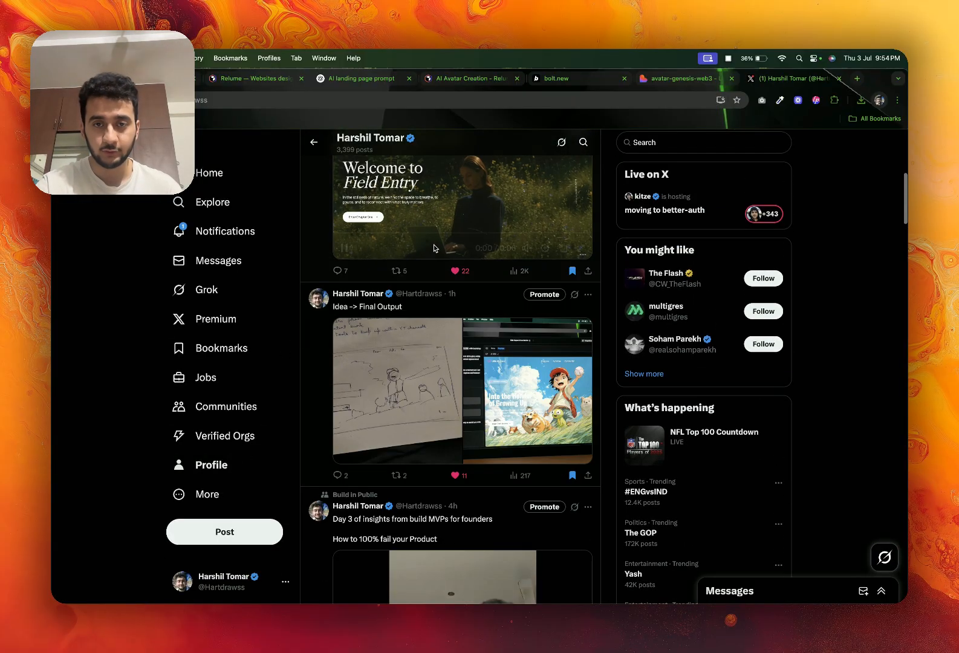
{"action": "scroll", "coordinate": [501, 206], "scroll_direction": "down", "scroll_amount": 8}
{"action": "scroll", "coordinate": [500, 206], "scroll_direction": "down", "scroll_amount": 5}
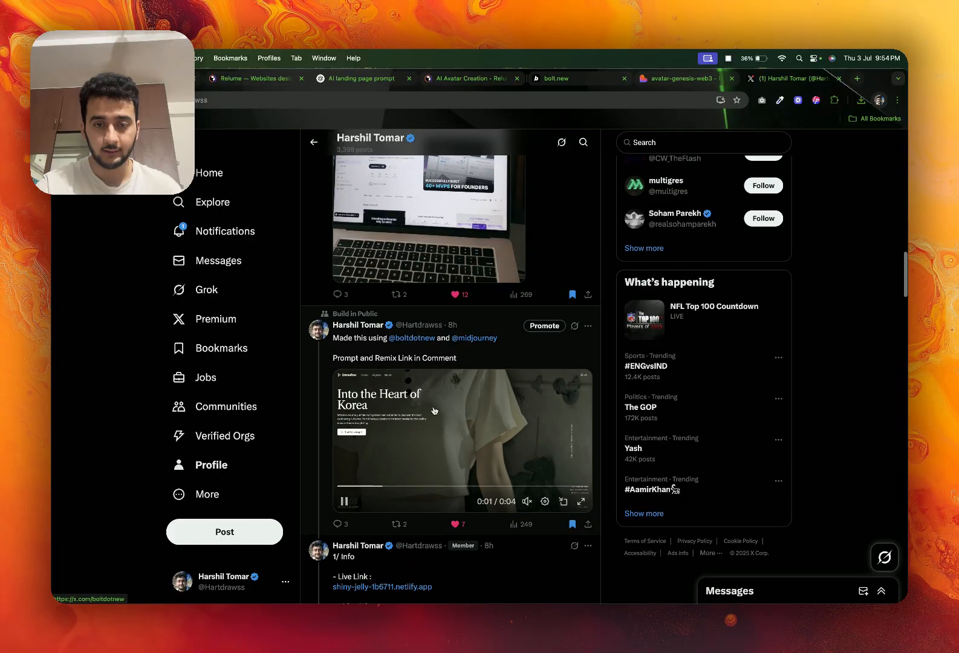
{"action": "scroll", "coordinate": [426, 456], "scroll_direction": "down", "scroll_amount": 1}
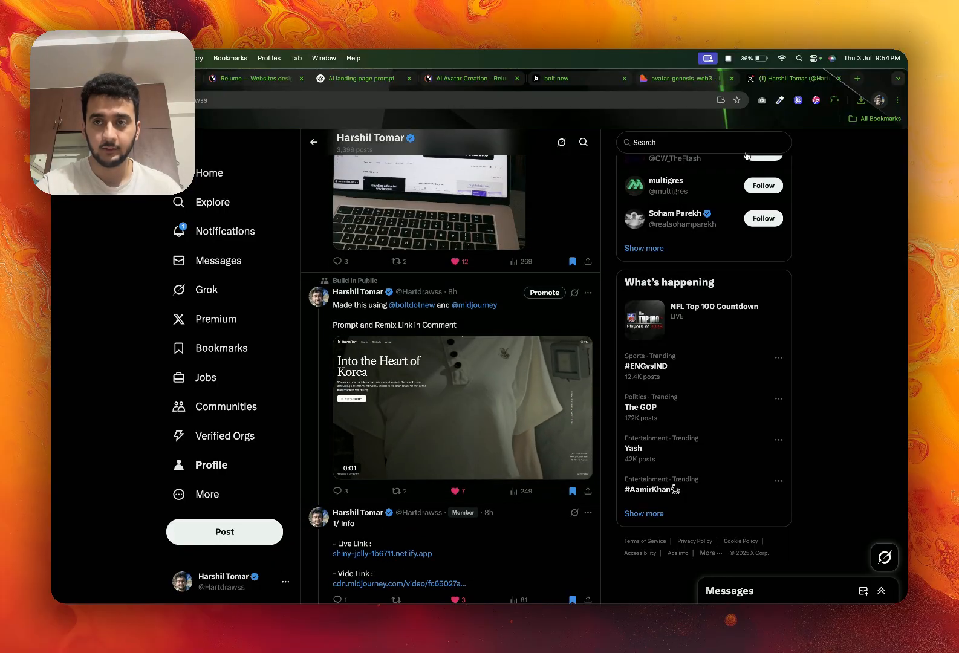
{"action": "left_click", "coordinate": [839, 78]}
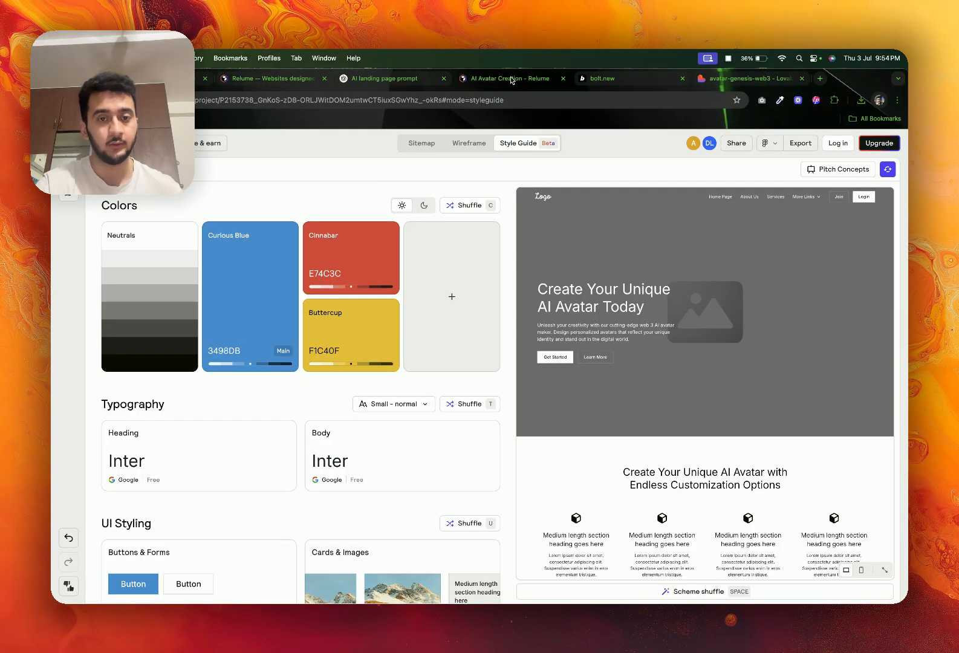
- Return to the Relume project's Wireframe view and capture a screenshot of the complete Home page wireframe
{"action": "left_click", "coordinate": [397, 86]}
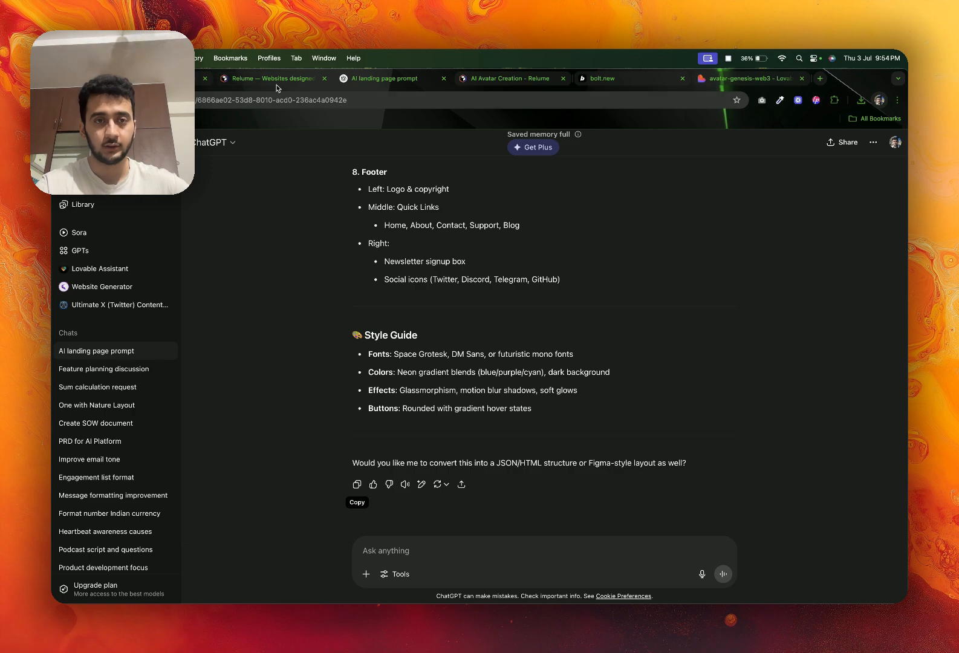
{"action": "left_click", "coordinate": [319, 73]}
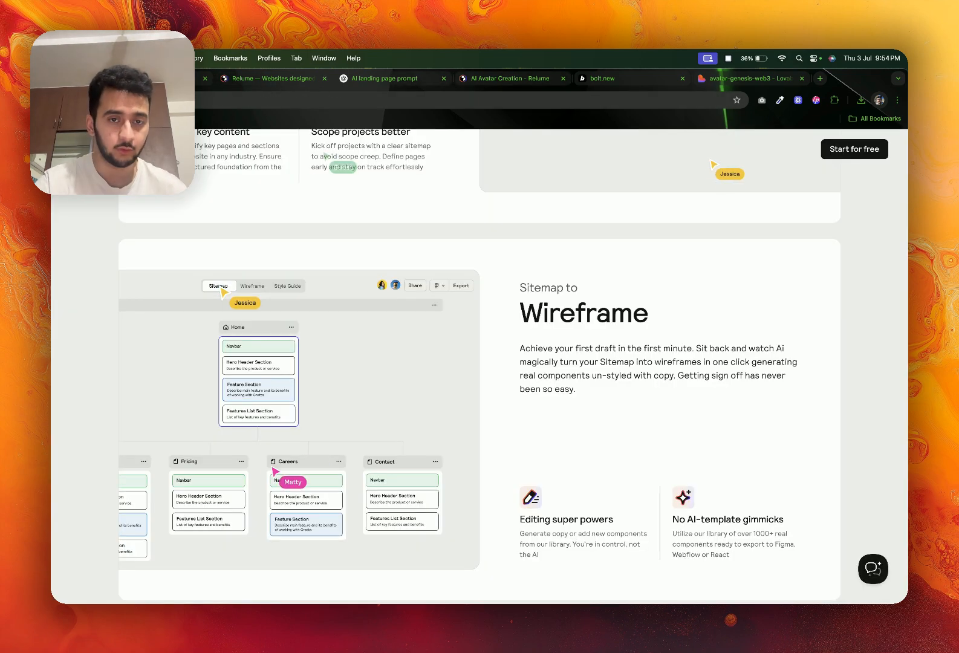
{"action": "left_click", "coordinate": [527, 79]}
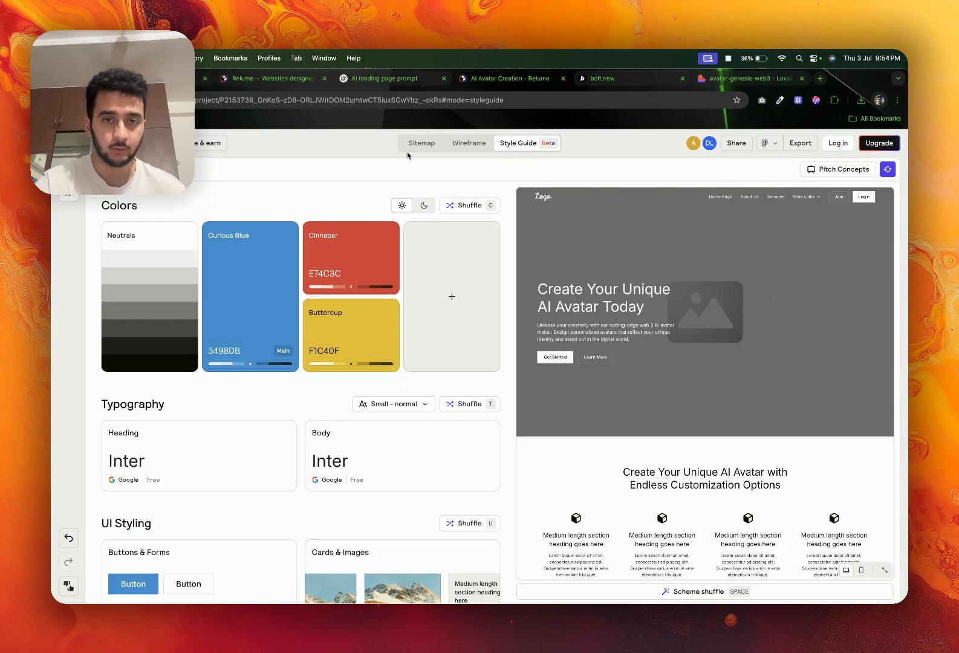
{"action": "left_click", "coordinate": [469, 143]}
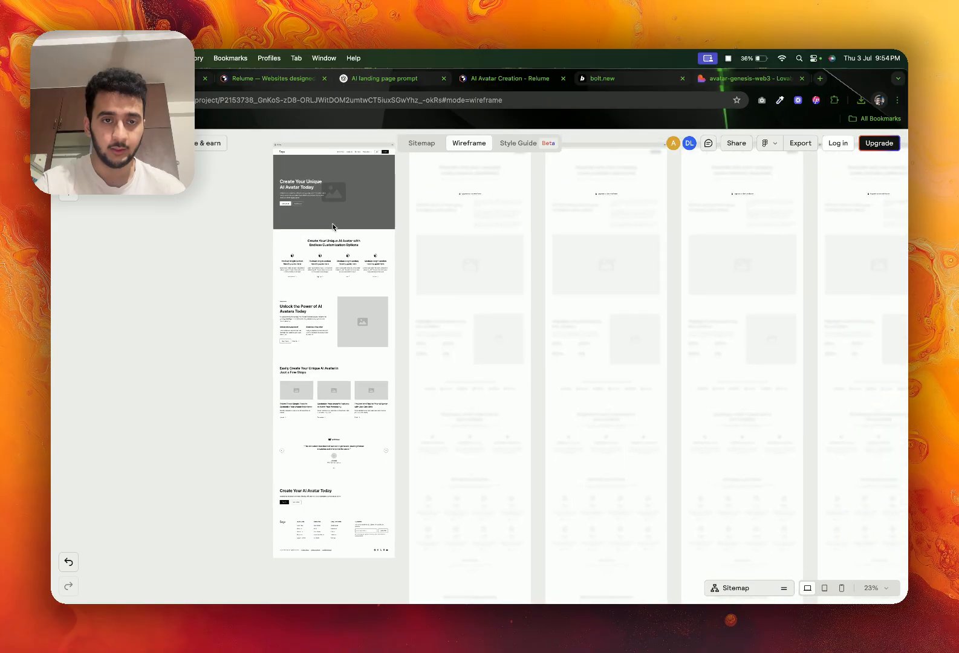
{"action": "scroll", "coordinate": [331, 227], "scroll_direction": "down", "scroll_amount": 1}
{"action": "key", "text": "super+shift+4"}
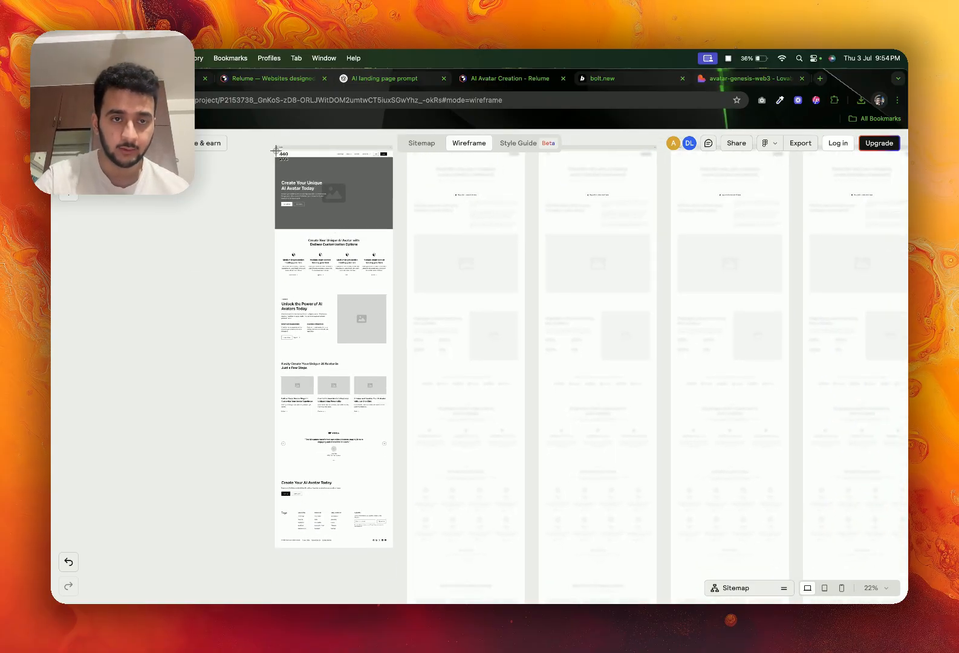
{"action": "mouse_move", "coordinate": [275, 150]}
{"action": "left_mouse_down"}
{"action": "mouse_move", "coordinate": [355, 372]}
{"action": "mouse_move", "coordinate": [393, 546]}
{"action": "left_mouse_up"}
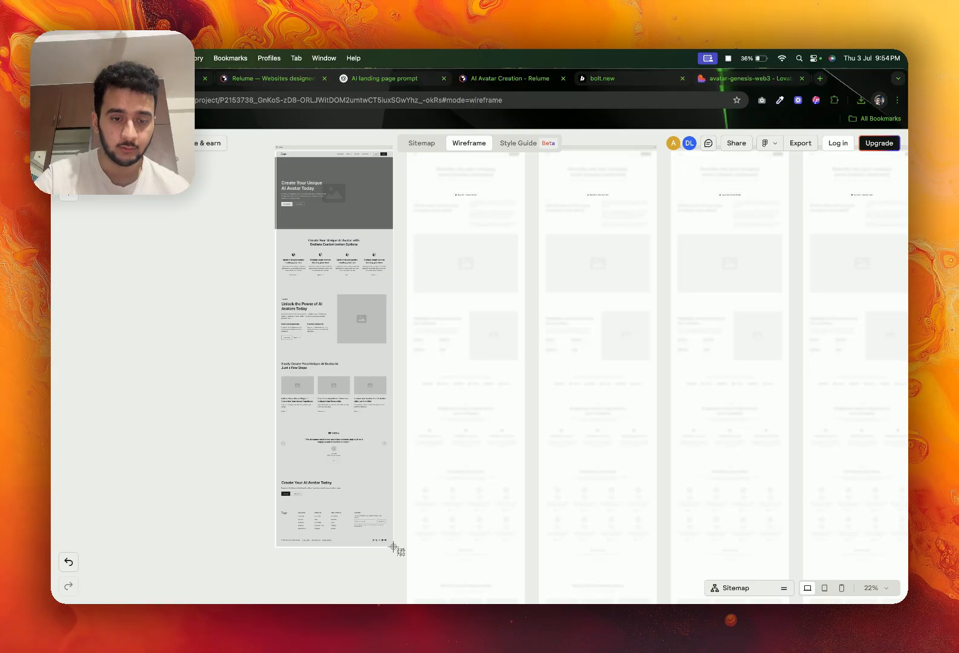
- Switch to bolt.new, attach the captured wireframe image to the layout prompt, and submit it
{"action": "left_click", "coordinate": [620, 79]}
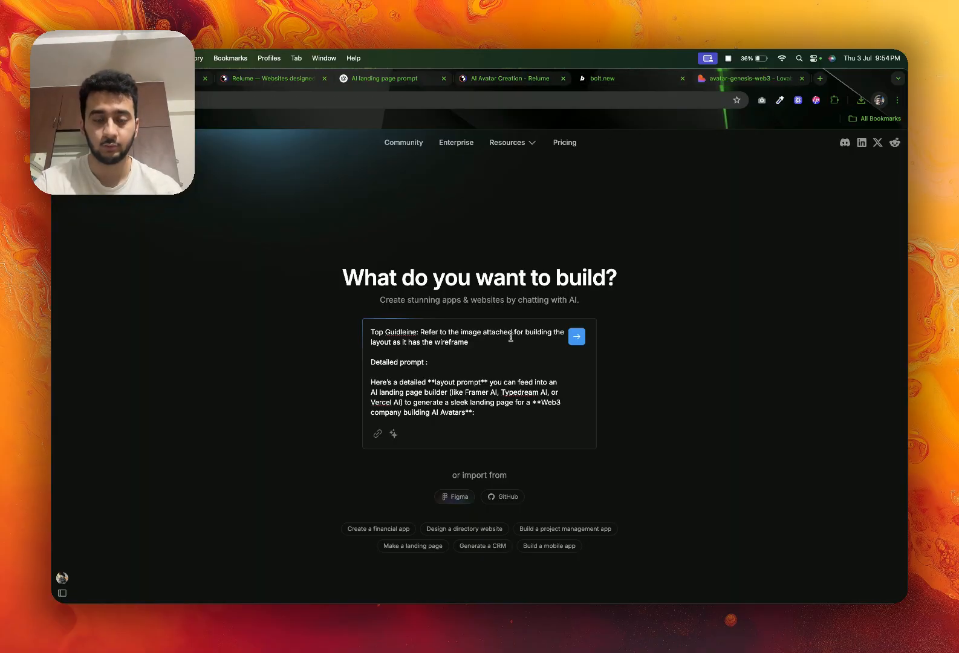
{"action": "key", "text": "super+v"}
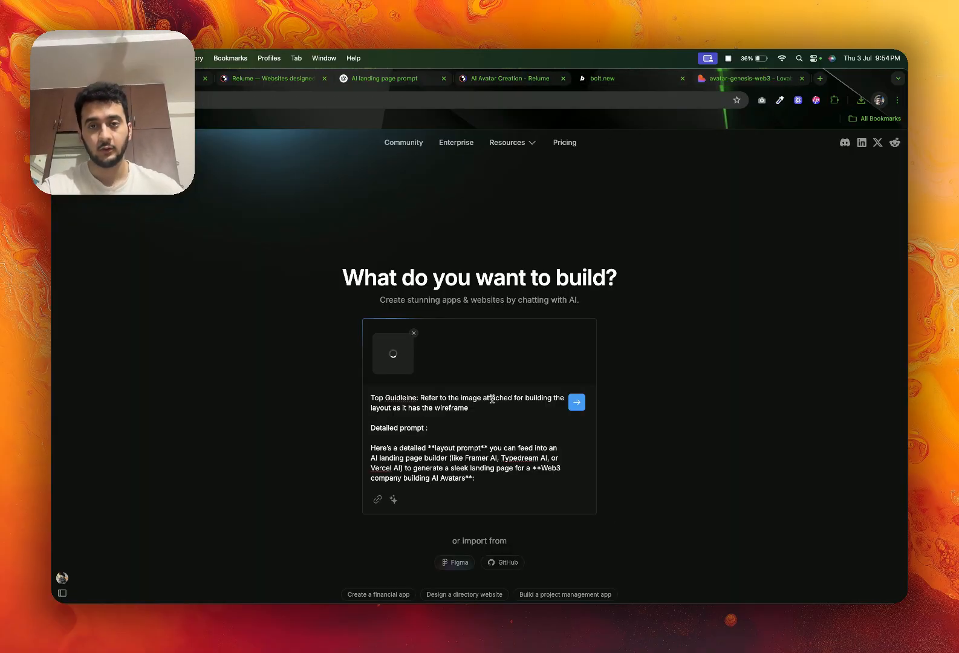
{"action": "key", "text": "Return"}
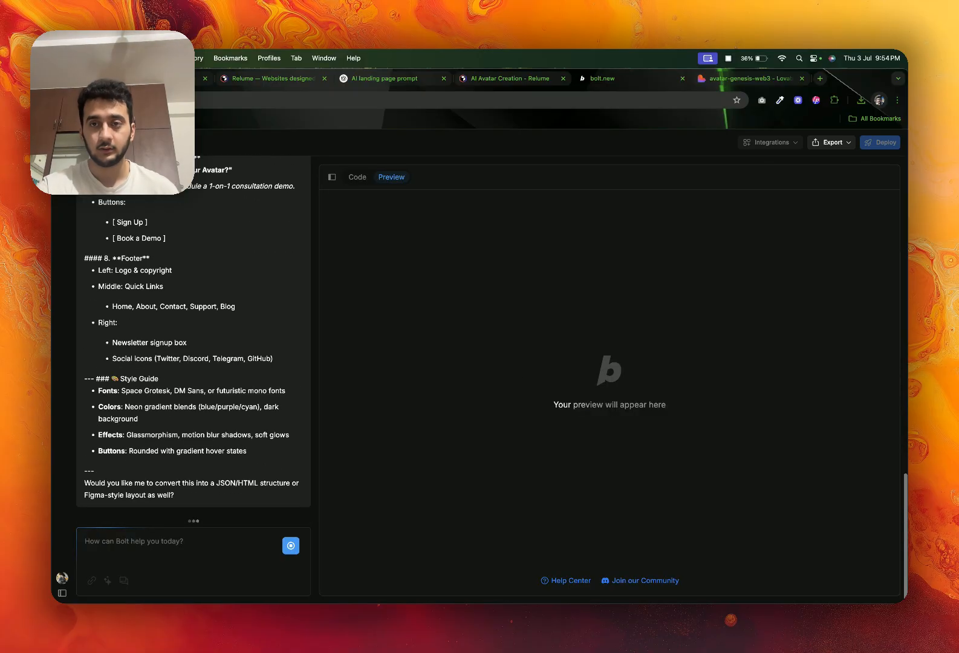
- Place the Lovable project before bolt.new, check both builds, and examine Lovable's generated landing page from hero to footer
{"action": "left_click_drag", "start_coordinate": [746, 79], "coordinate": [626, 79]}
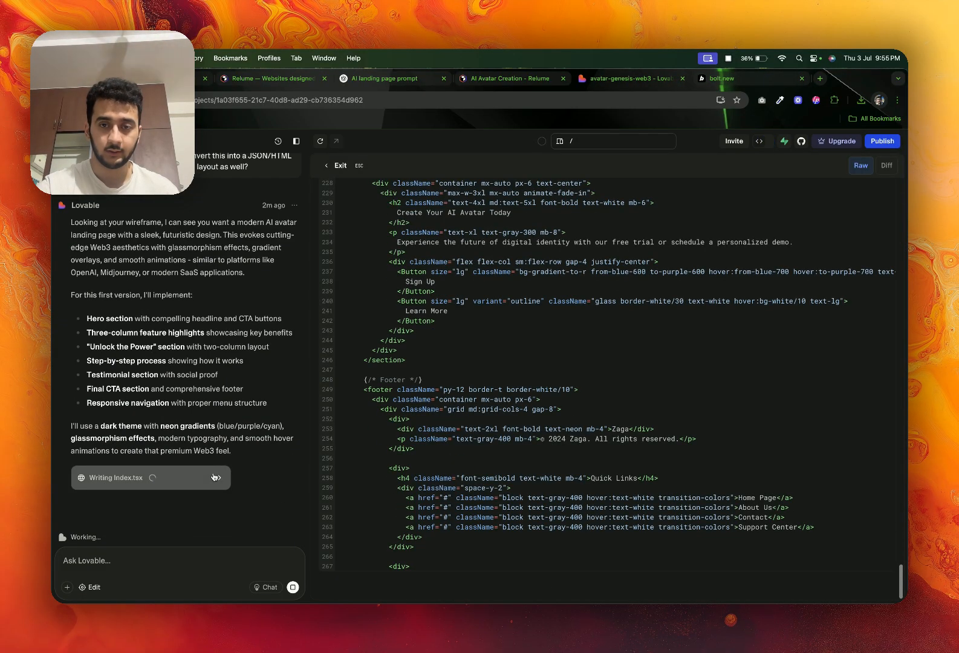
{"action": "left_click", "coordinate": [754, 80]}
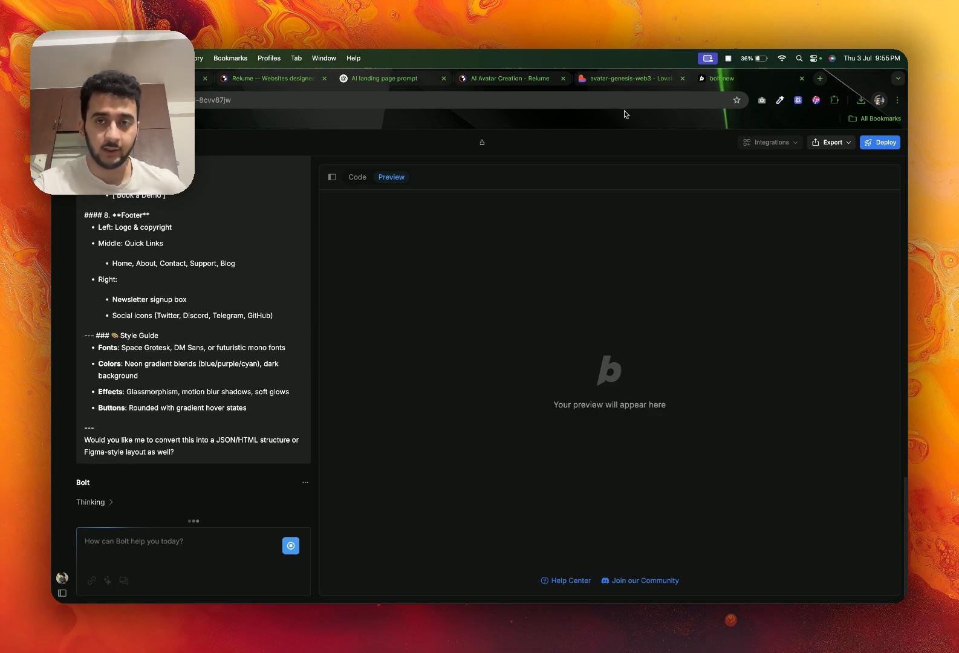
{"action": "left_click", "coordinate": [625, 78]}
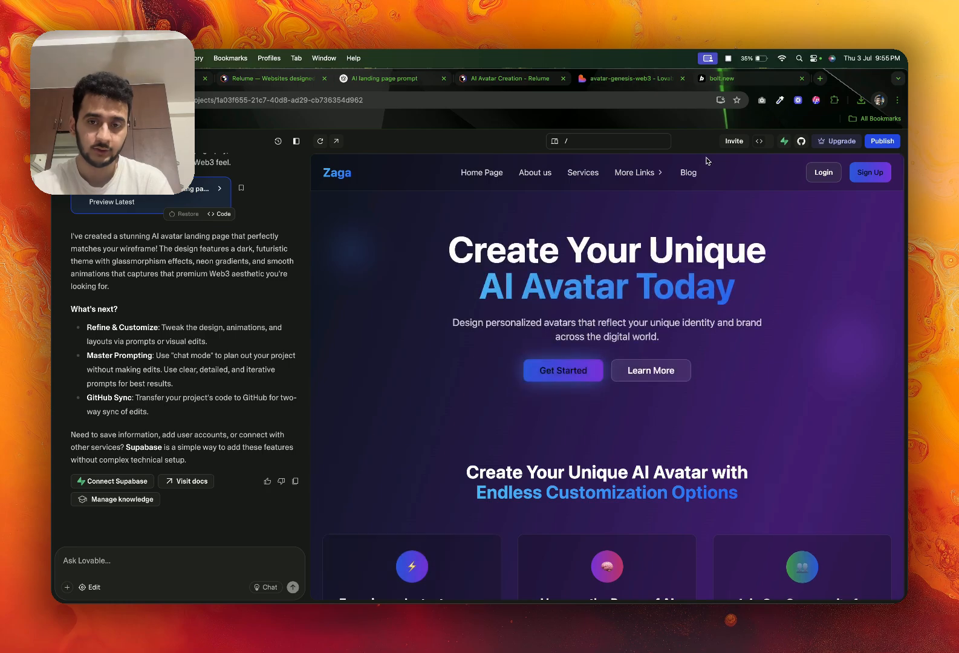
{"action": "scroll", "coordinate": [623, 349], "scroll_direction": "down", "scroll_amount": 15}
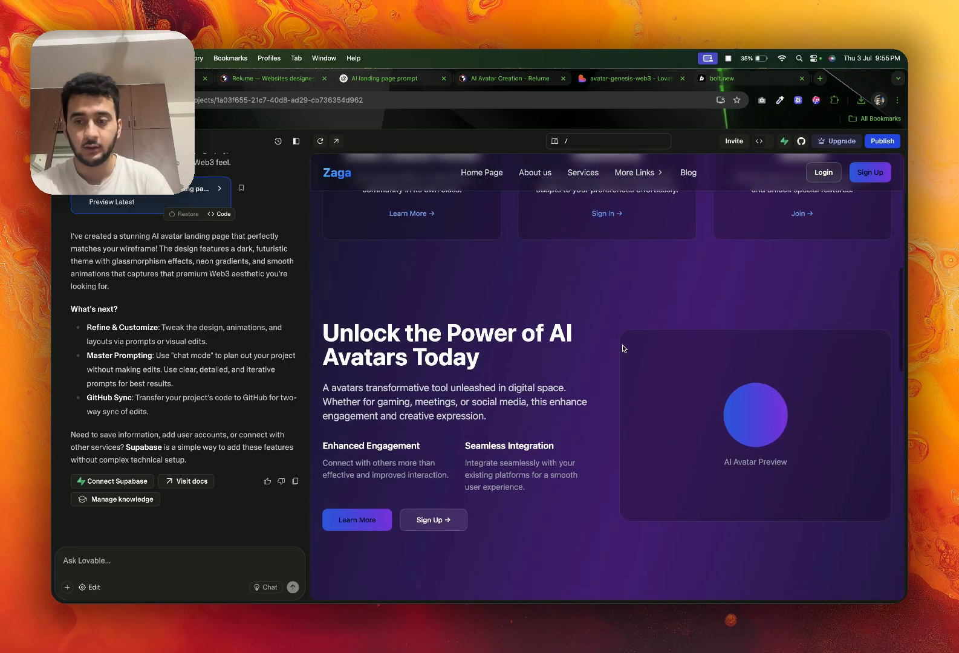
{"action": "scroll", "coordinate": [623, 349], "scroll_direction": "up", "scroll_amount": 15}
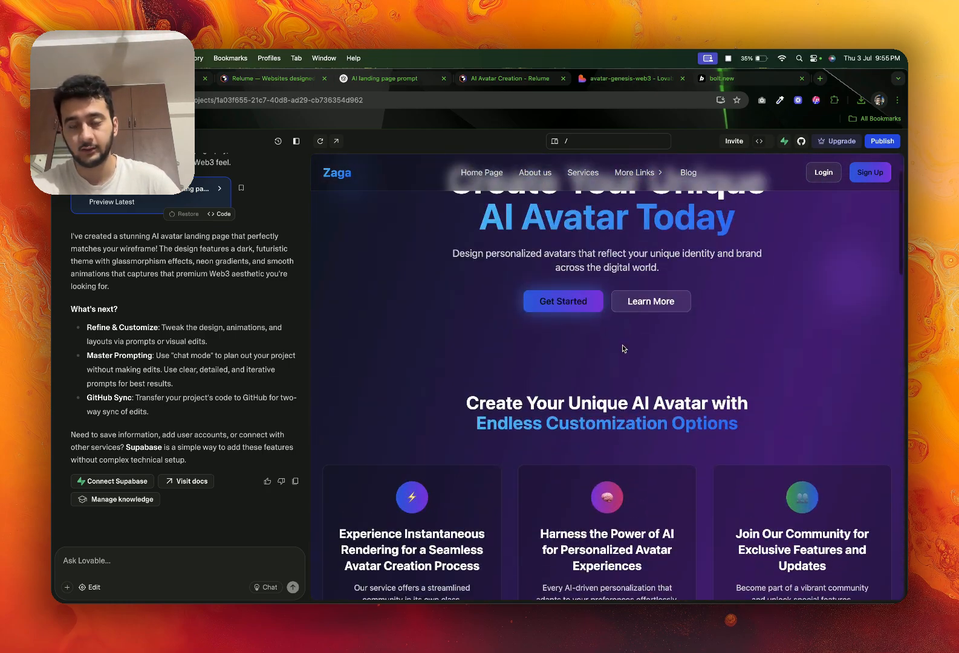
{"action": "scroll", "coordinate": [623, 347], "scroll_direction": "down", "scroll_amount": 20}
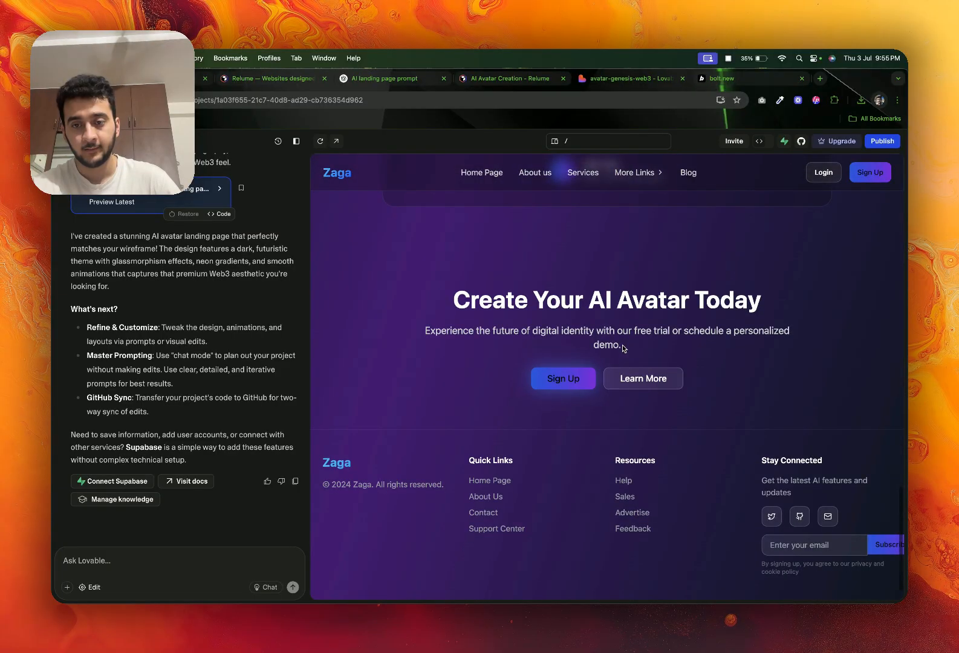
{"action": "scroll", "coordinate": [623, 348], "scroll_direction": "up", "scroll_amount": 20}
- Move the ChatGPT tab ahead of the Relume homepage and compare the Relume wireframe with Lovable's generated page sections
{"action": "left_click", "coordinate": [387, 79]}
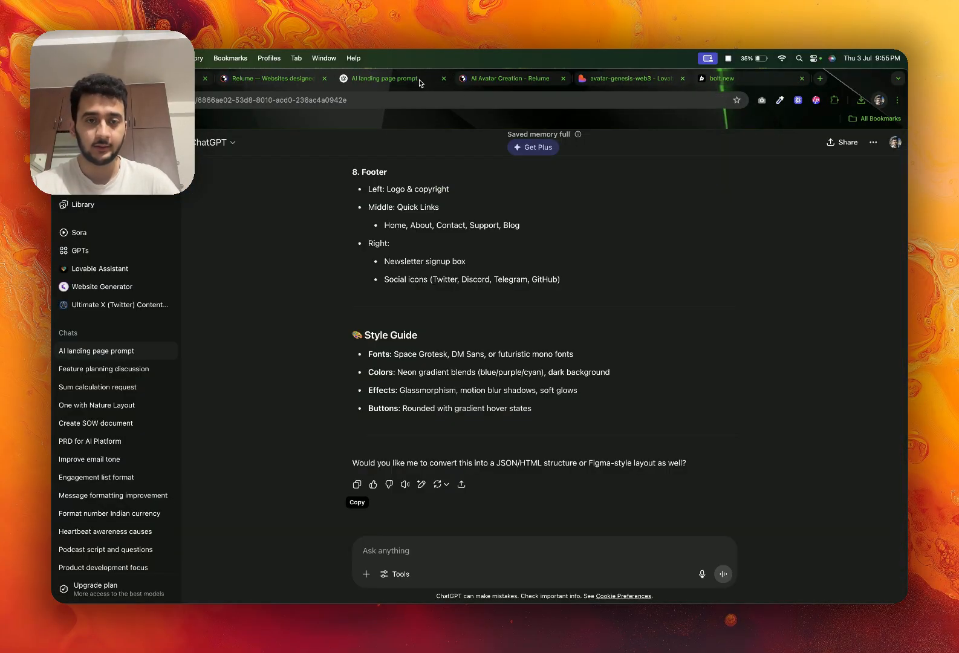
{"action": "left_click_drag", "start_coordinate": [283, 80], "coordinate": [343, 80]}
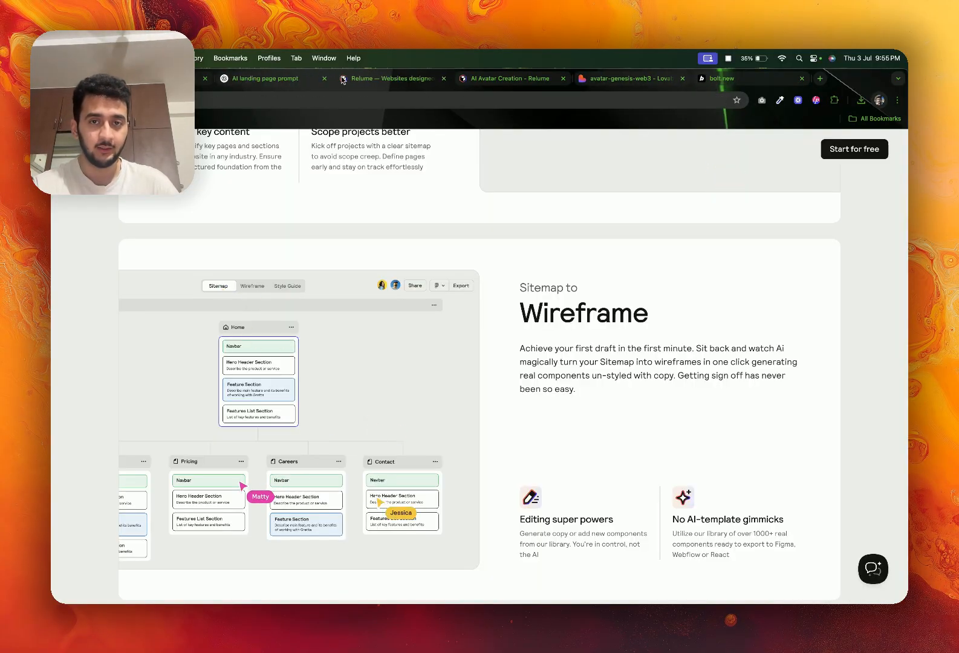
{"action": "left_click", "coordinate": [494, 80]}
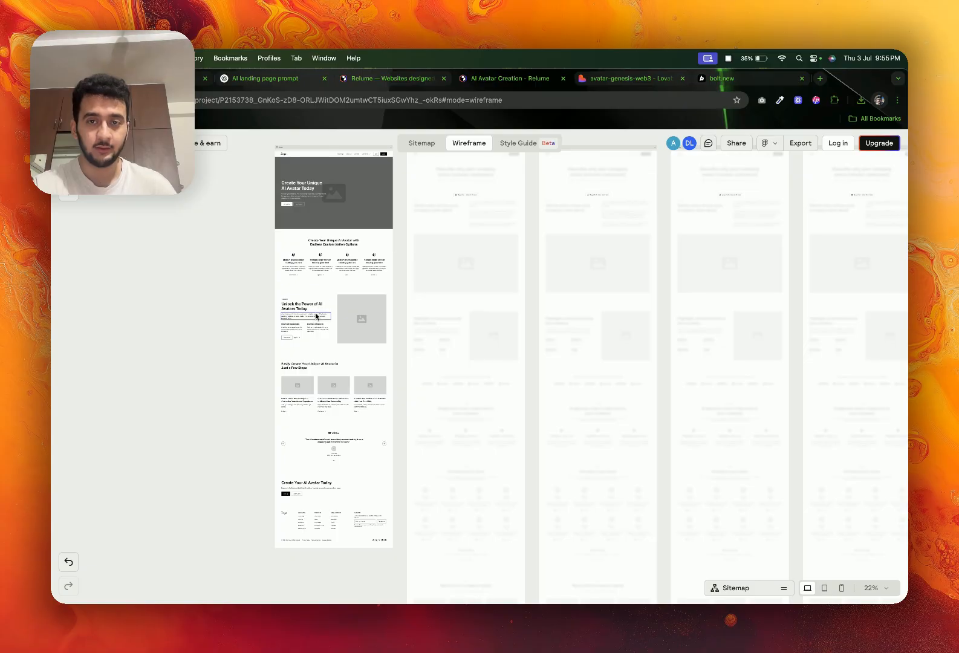
{"action": "left_click", "coordinate": [622, 79]}
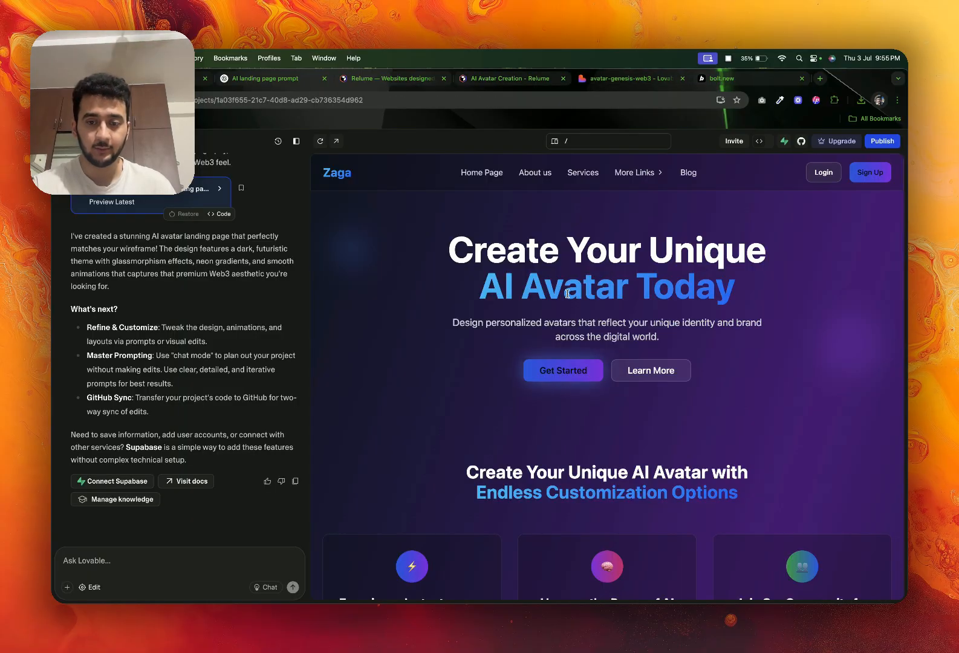
{"action": "scroll", "coordinate": [567, 293], "scroll_direction": "down", "scroll_amount": 10}
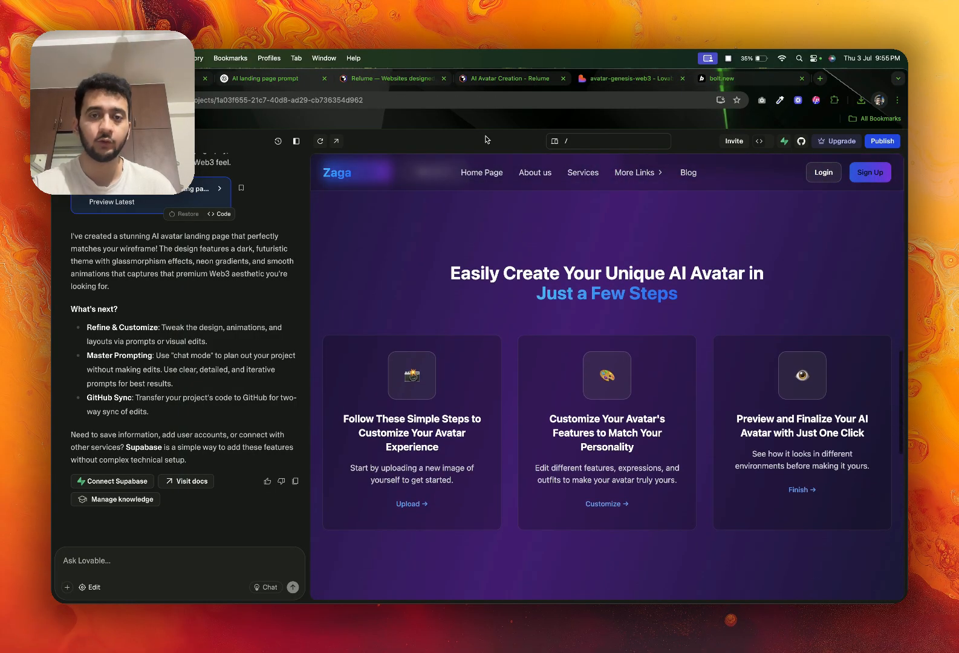
{"action": "left_click", "coordinate": [495, 77]}
{"action": "left_click", "coordinate": [611, 80]}
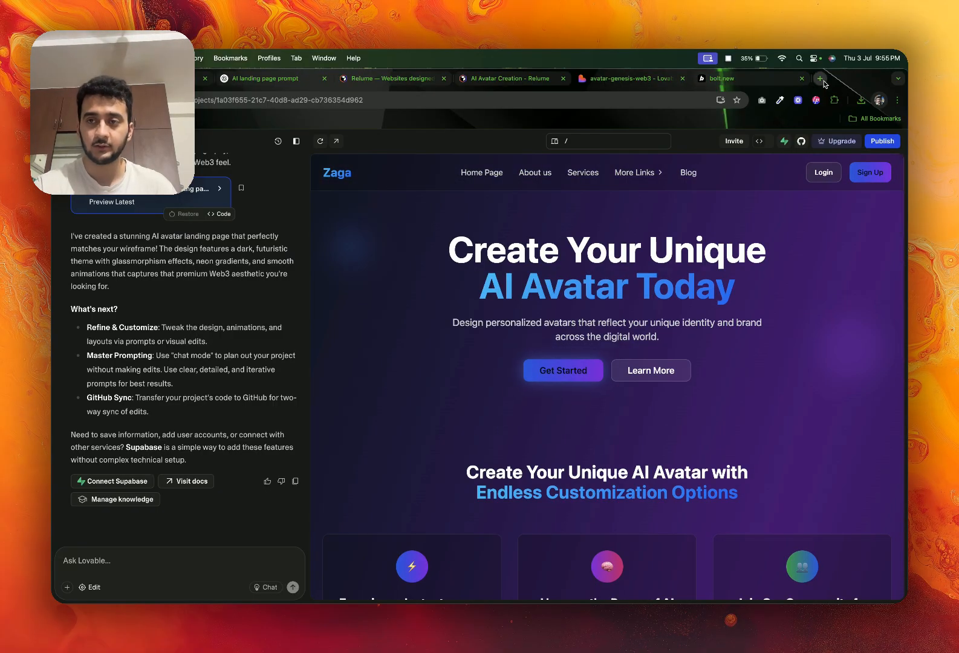
- Open midjourney.com in a new tab and dismiss the membership welcome dialog to look around
{"action": "left_click", "coordinate": [819, 78]}
{"action": "type", "text": "midjourney.com"}
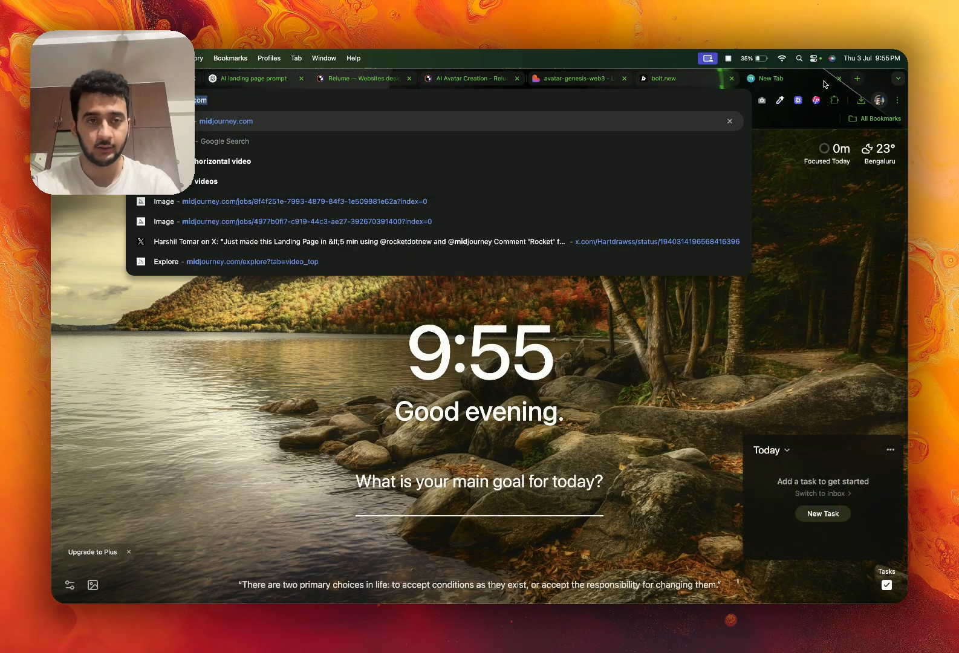
{"action": "key", "text": "Return"}
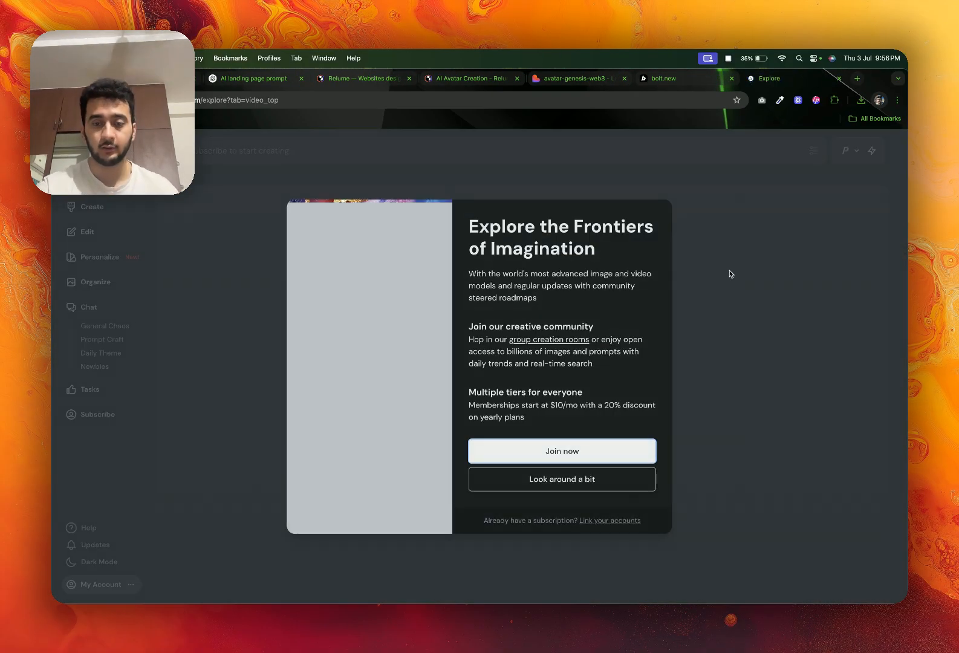
{"action": "left_click", "coordinate": [614, 484]}
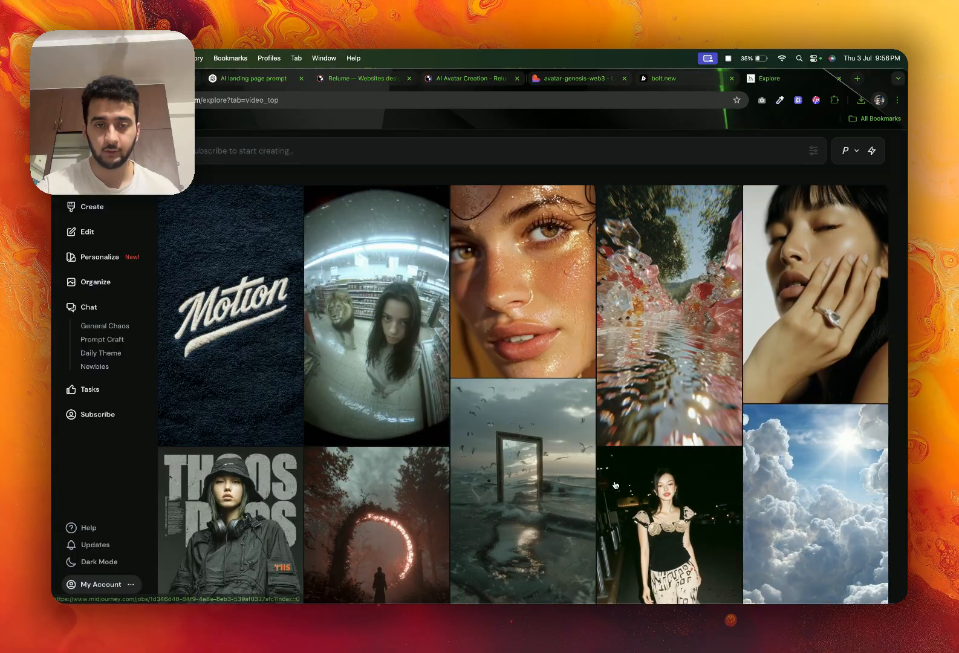
- Open the video of the hooded figure before the glowing red portal in the Explore gallery and copy its video address
{"action": "scroll", "coordinate": [718, 288], "scroll_direction": "down", "scroll_amount": 5}
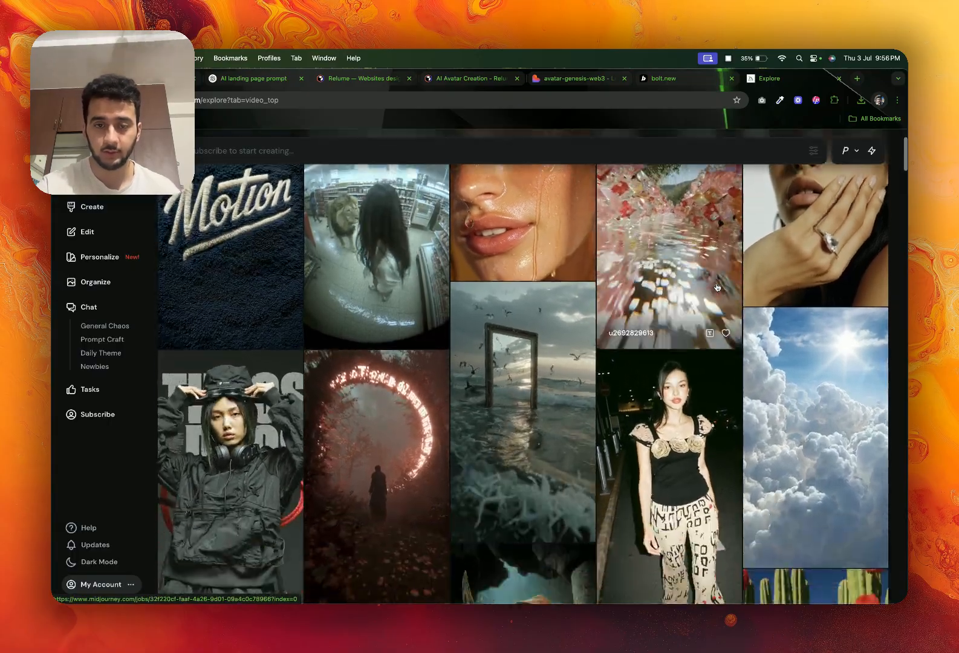
{"action": "left_click", "coordinate": [425, 345]}
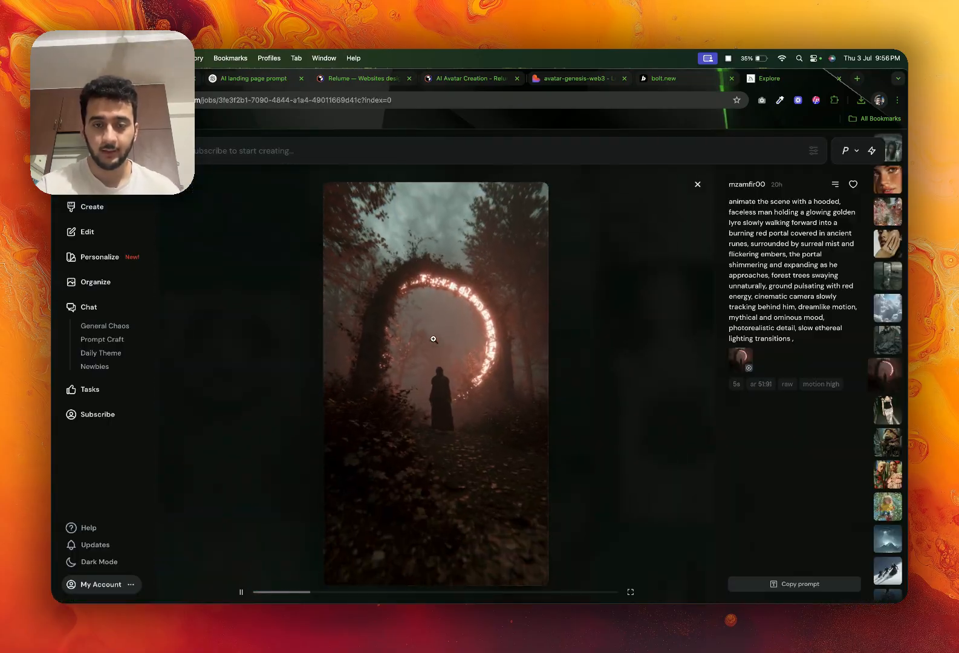
{"action": "right_click", "coordinate": [434, 339]}
{"action": "left_click", "coordinate": [443, 404]}
- In the Lovable chat, request "Put this video link in background for the hero section:" with the copied Midjourney video link
{"action": "left_click", "coordinate": [630, 79]}
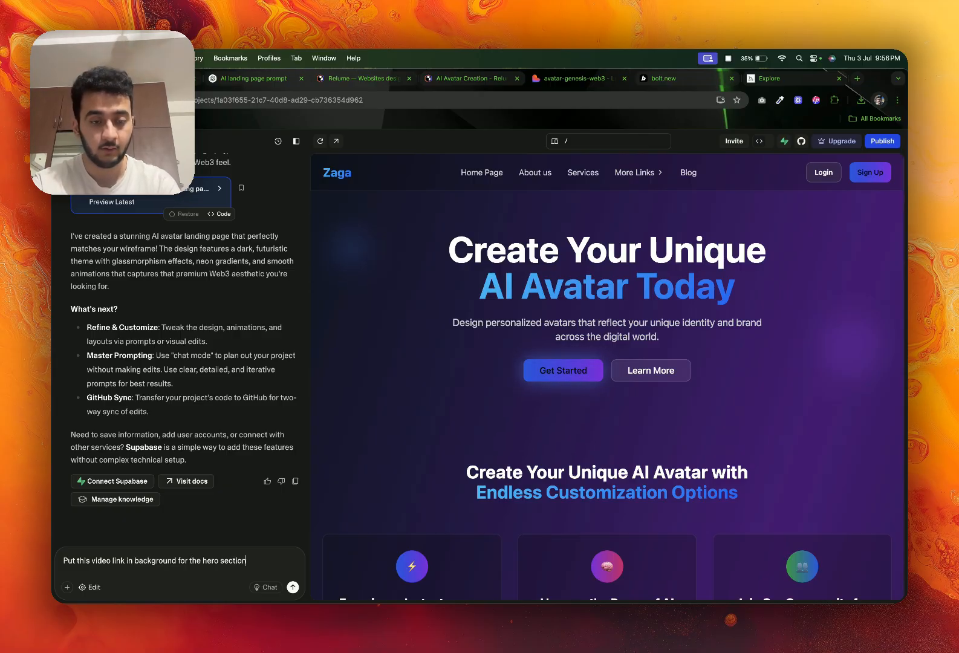
{"action": "key", "text": "super+v"}
{"action": "key", "text": "Return"}
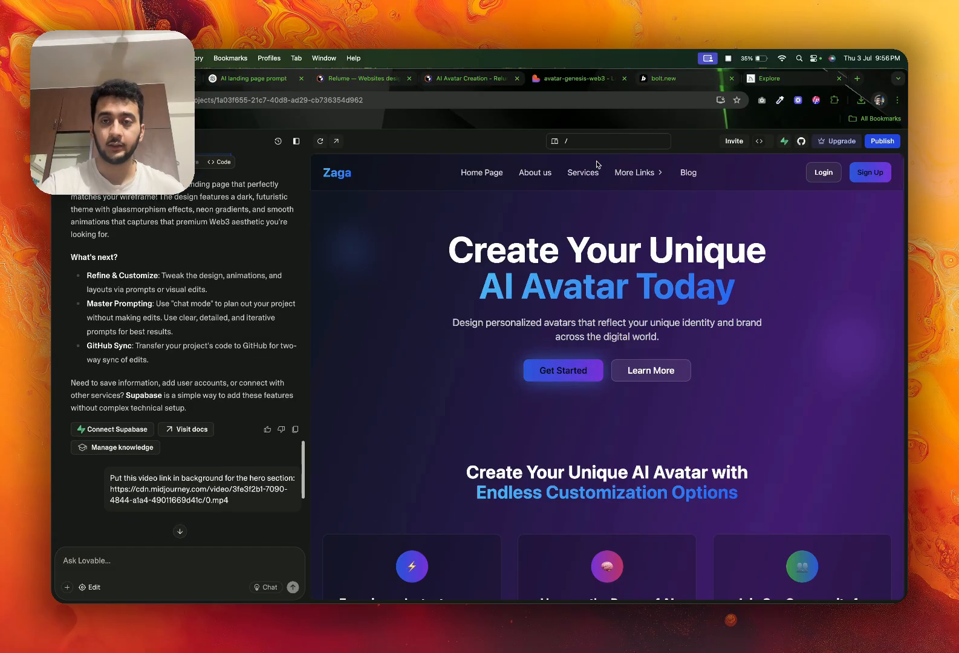
- Switch to the Bolt project, placed before Lovable, and examine its build progress and the App.tsx code being written
{"action": "left_click_drag", "start_coordinate": [663, 78], "coordinate": [596, 83]}
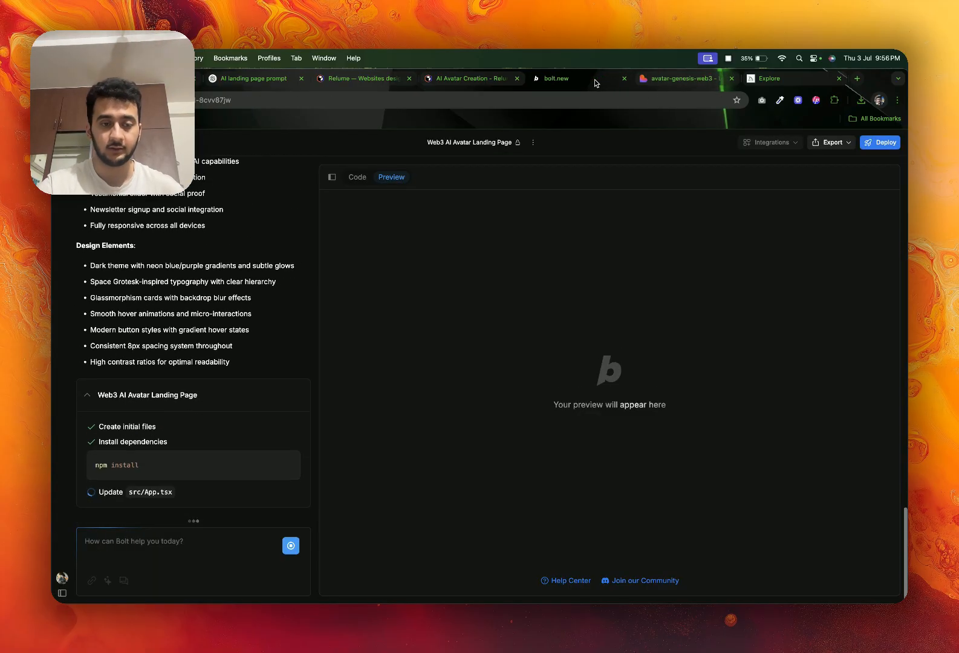
{"action": "left_click", "coordinate": [680, 85]}
{"action": "left_click", "coordinate": [585, 78]}
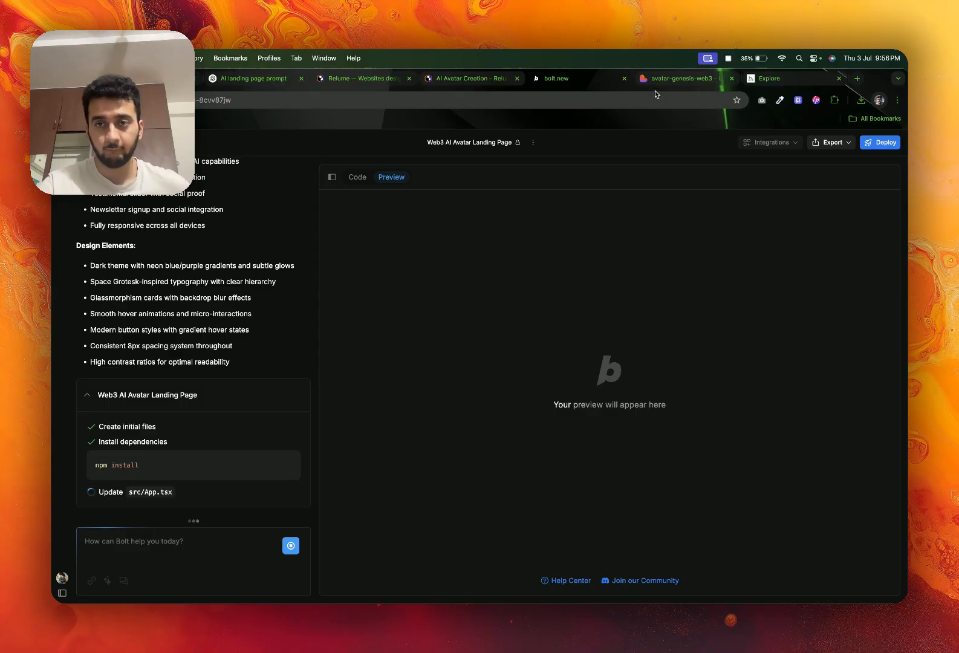
{"action": "left_click_drag", "start_coordinate": [656, 83], "coordinate": [608, 86]}
{"action": "left_click_drag", "start_coordinate": [677, 83], "coordinate": [619, 84]}
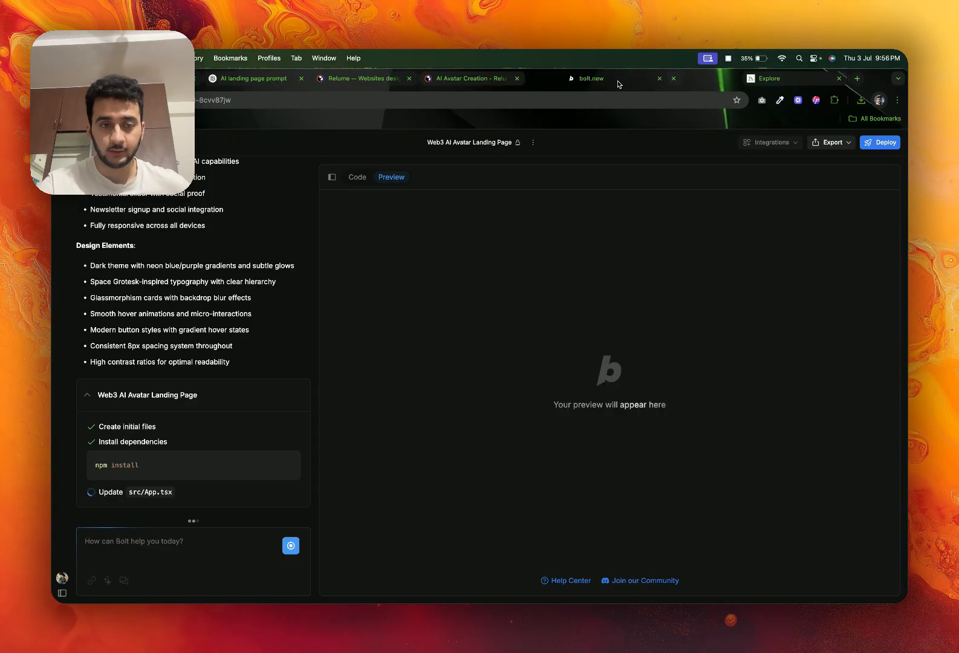
{"action": "left_click", "coordinate": [358, 182]}
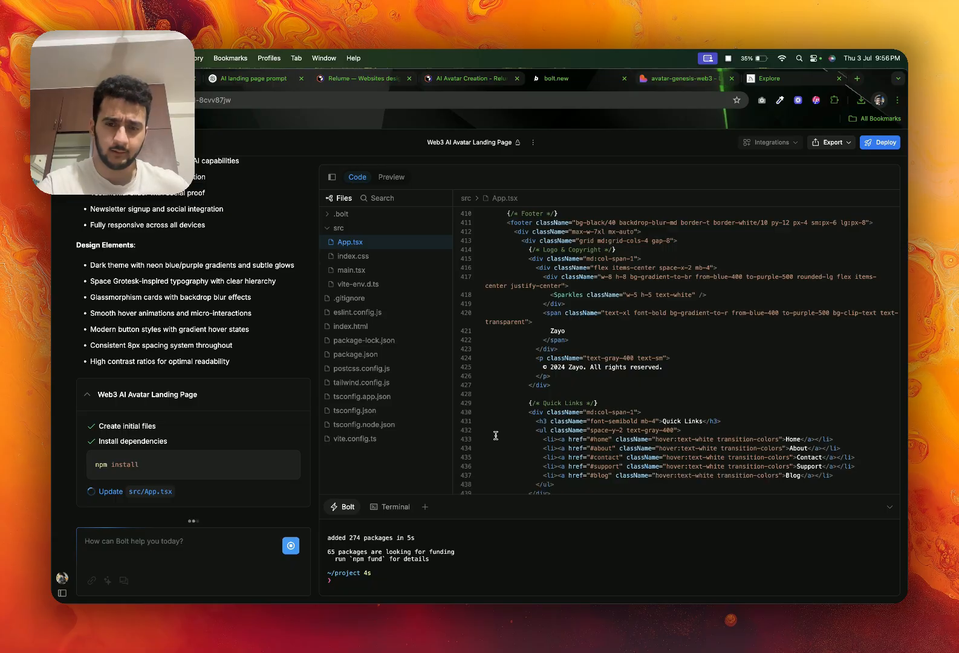
{"action": "scroll", "coordinate": [532, 430], "scroll_direction": "down", "scroll_amount": 5}
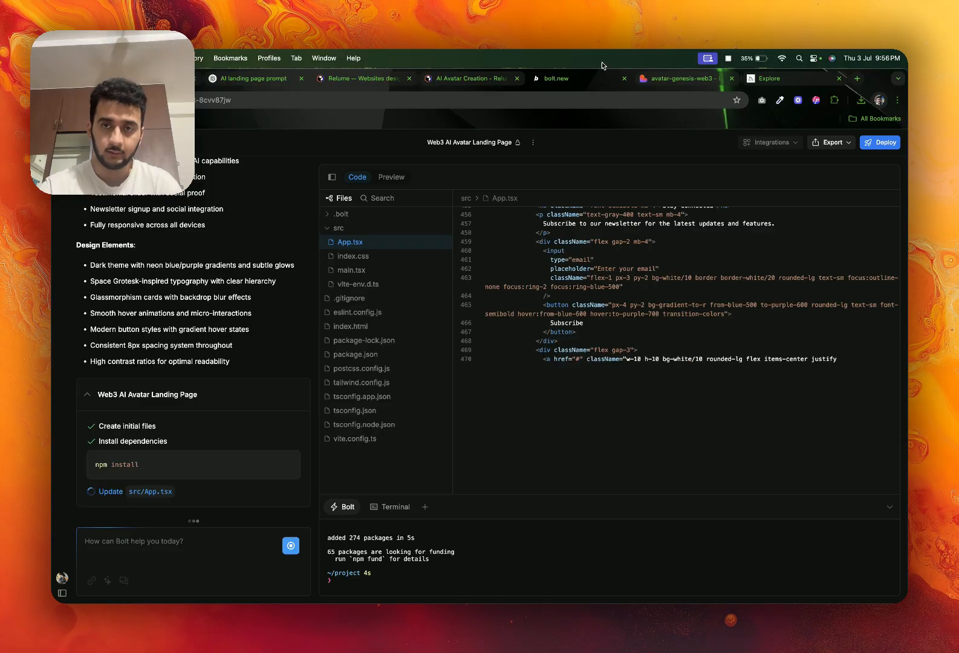
- Place the Lovable project before Bolt and examine its landing page preview from the video-backed hero to the footer
{"action": "left_click_drag", "start_coordinate": [683, 78], "coordinate": [561, 81]}
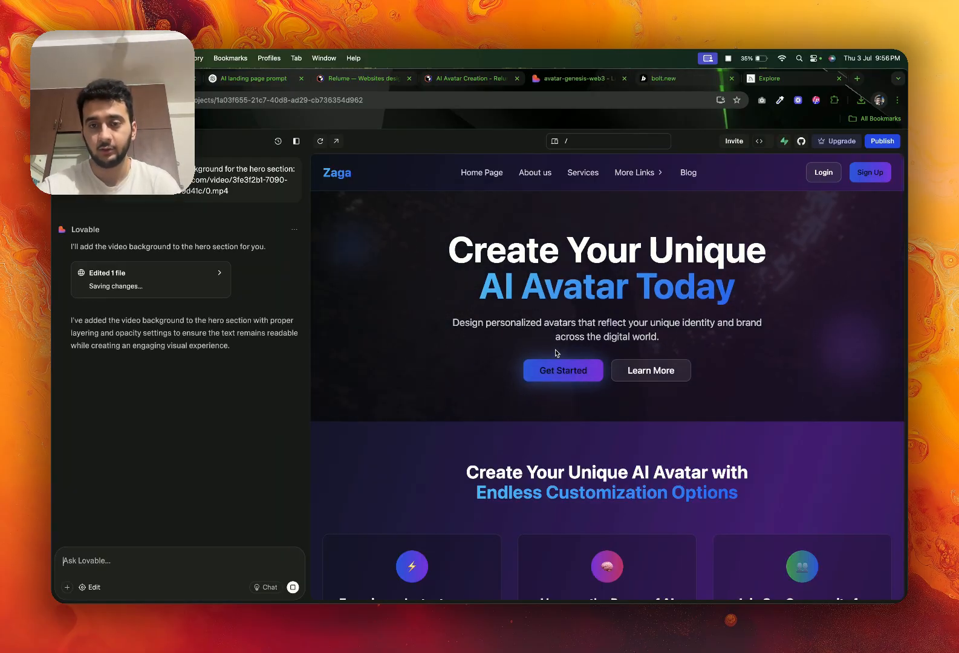
{"action": "scroll", "coordinate": [556, 353], "scroll_direction": "down", "scroll_amount": 10}
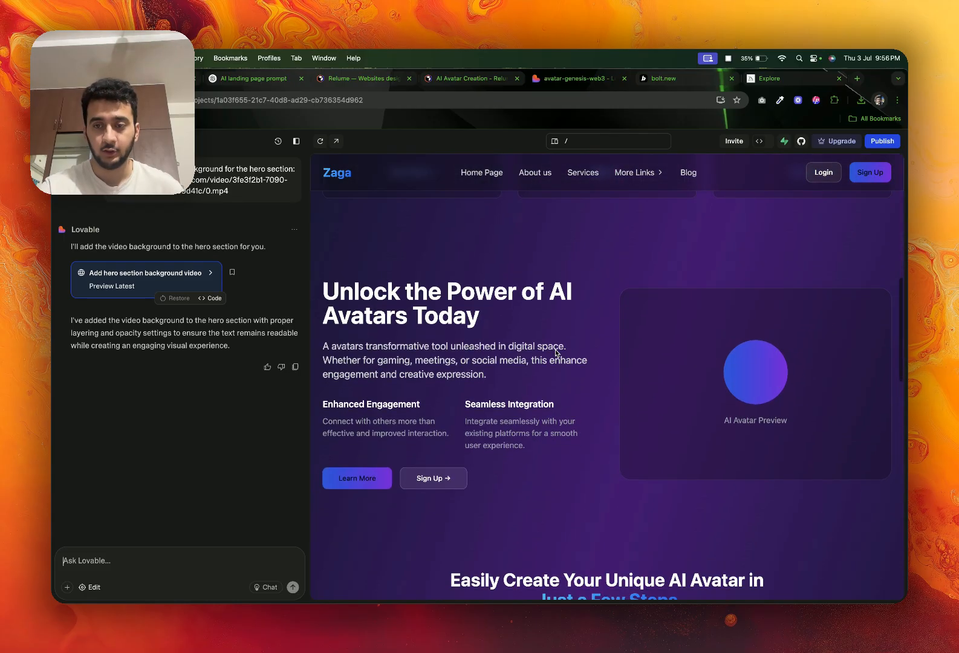
{"action": "scroll", "coordinate": [556, 353], "scroll_direction": "down", "scroll_amount": 15}
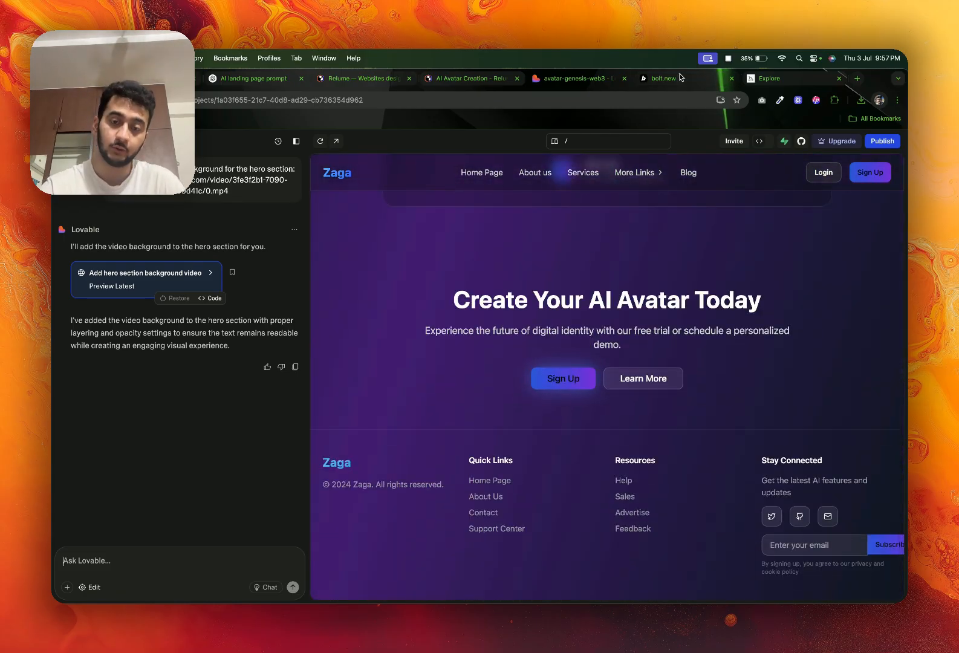
{"action": "scroll", "coordinate": [491, 299], "scroll_direction": "up", "scroll_amount": 20}
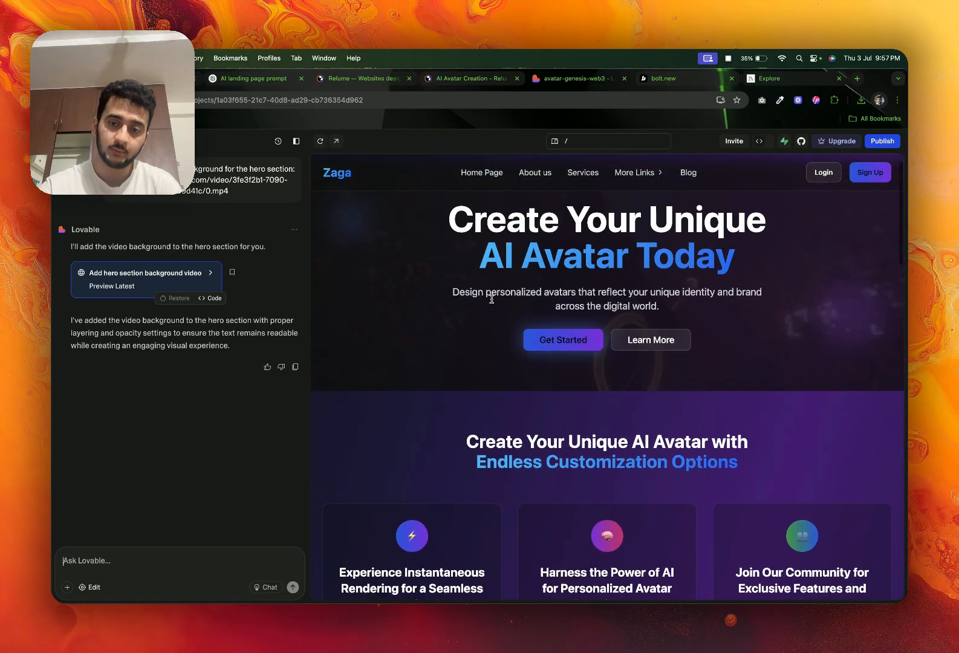
{"action": "scroll", "coordinate": [491, 299], "scroll_direction": "up", "scroll_amount": 1}
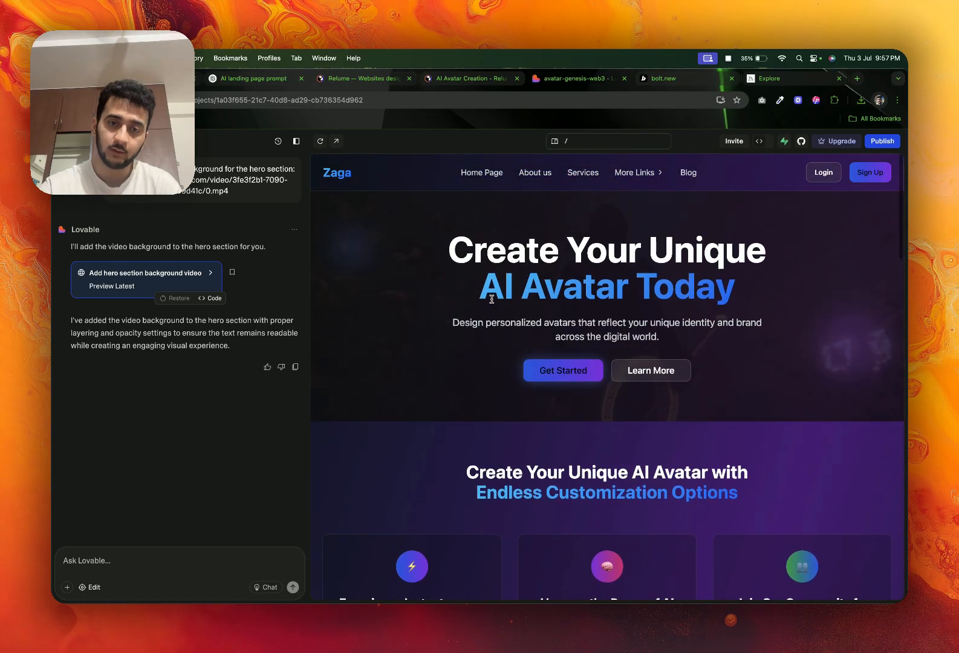
- Preview the Bolt landing page, review it from hero to footer, and compare it with the Lovable version
{"action": "left_click", "coordinate": [657, 81]}
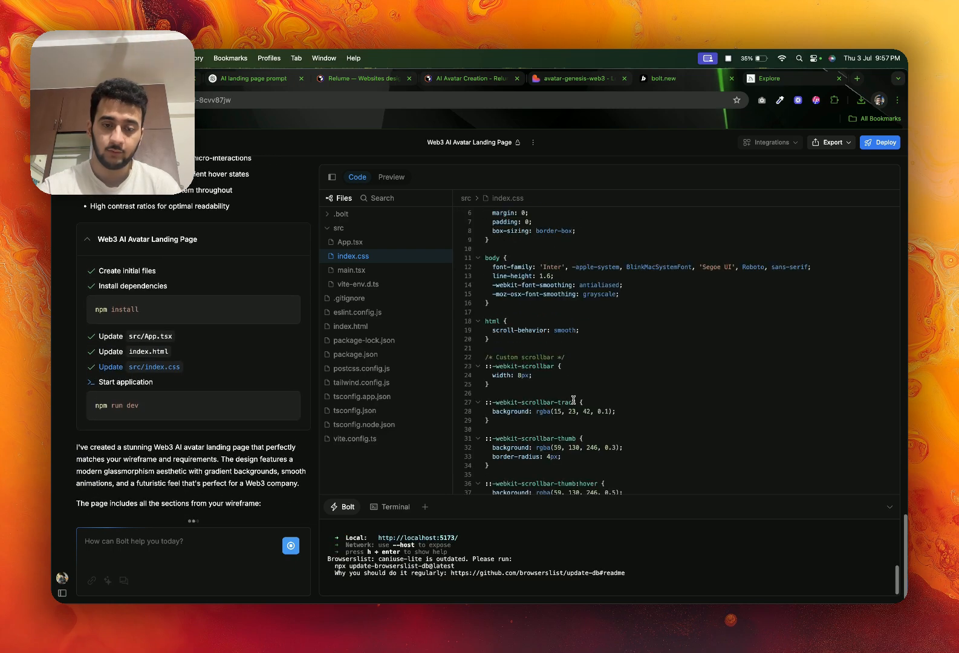
{"action": "left_click", "coordinate": [390, 177]}
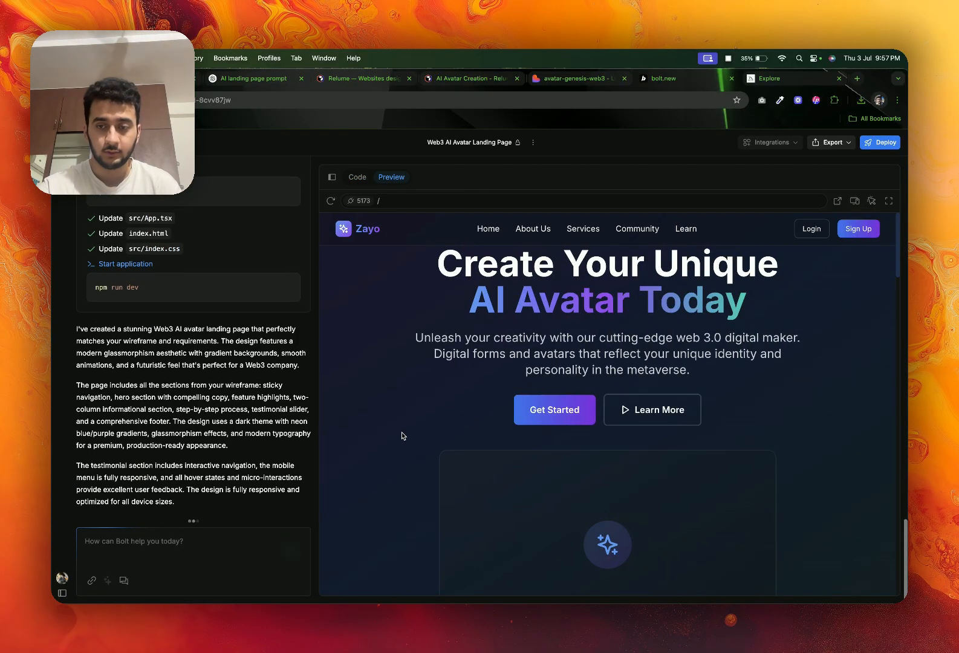
{"action": "scroll", "coordinate": [402, 435], "scroll_direction": "down", "scroll_amount": 10}
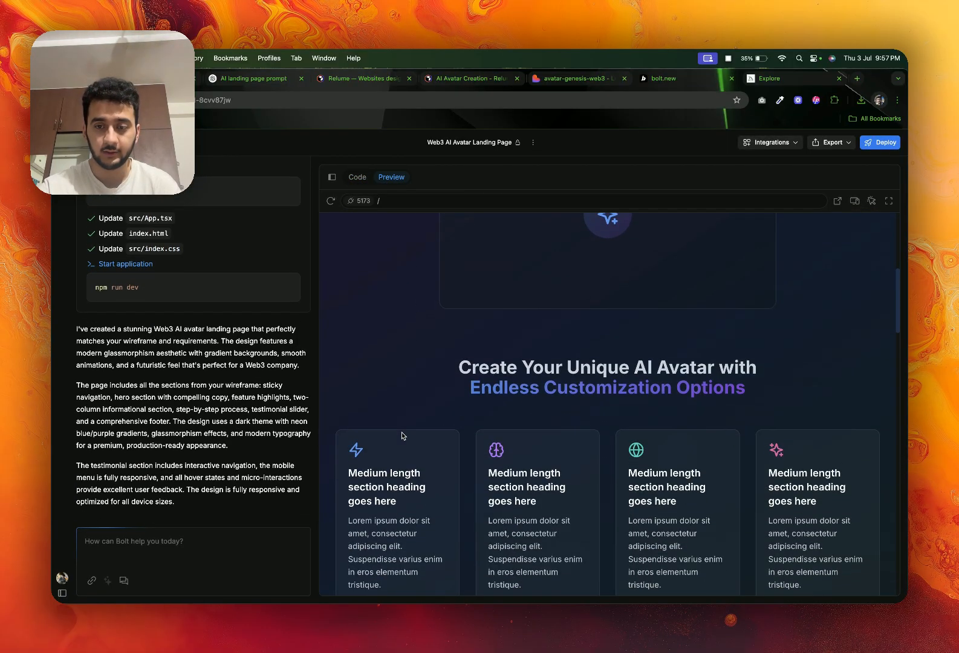
{"action": "scroll", "coordinate": [402, 435], "scroll_direction": "up", "scroll_amount": 6}
{"action": "scroll", "coordinate": [589, 330], "scroll_direction": "down", "scroll_amount": 12}
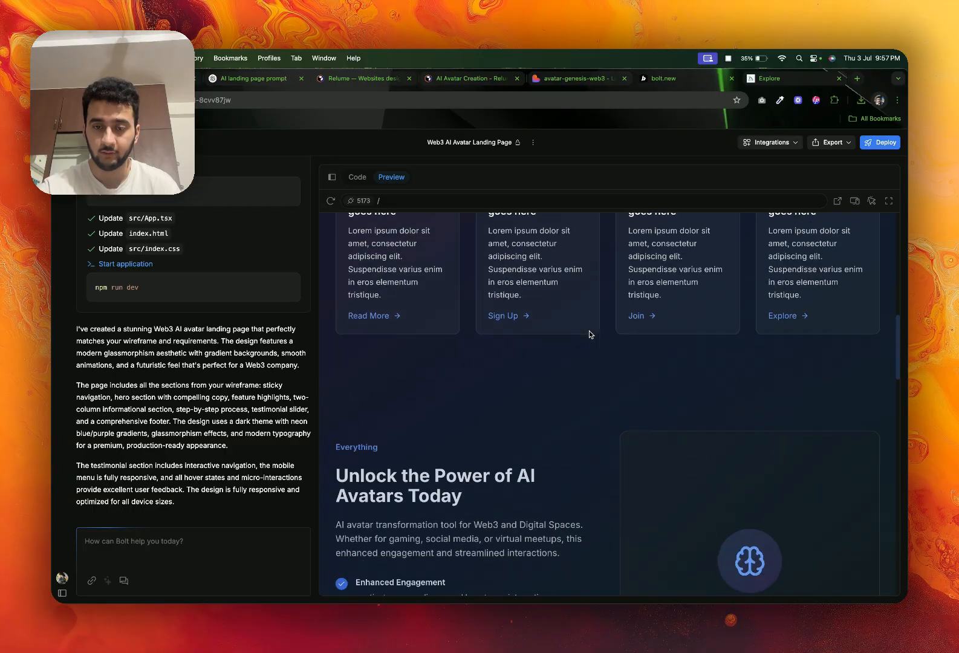
{"action": "scroll", "coordinate": [588, 334], "scroll_direction": "down", "scroll_amount": 15}
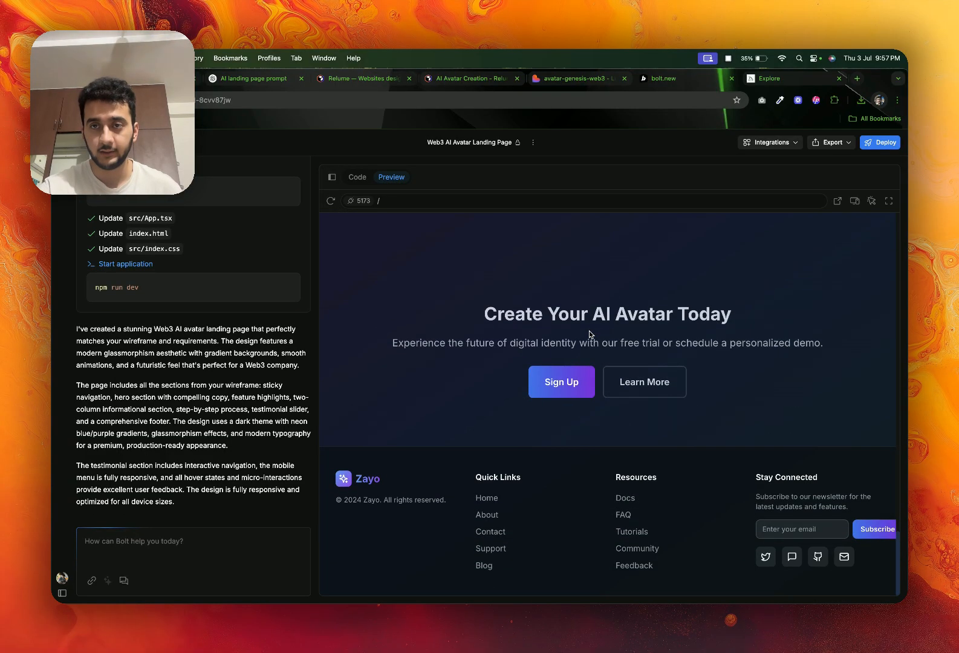
{"action": "scroll", "coordinate": [611, 337], "scroll_direction": "up", "scroll_amount": 20}
{"action": "scroll", "coordinate": [610, 337], "scroll_direction": "up", "scroll_amount": 3}
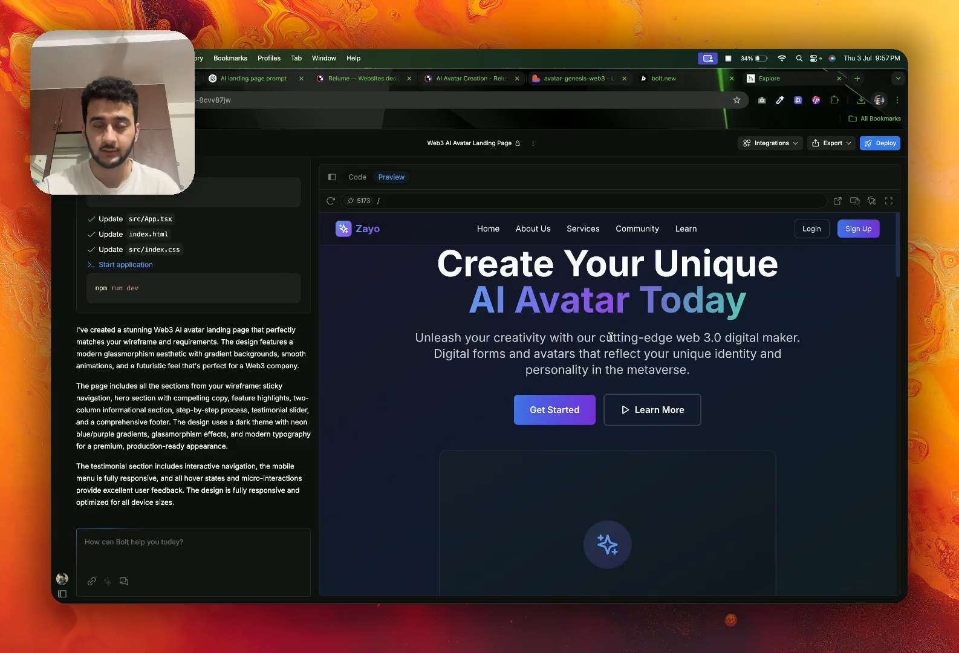
{"action": "left_click", "coordinate": [596, 79]}
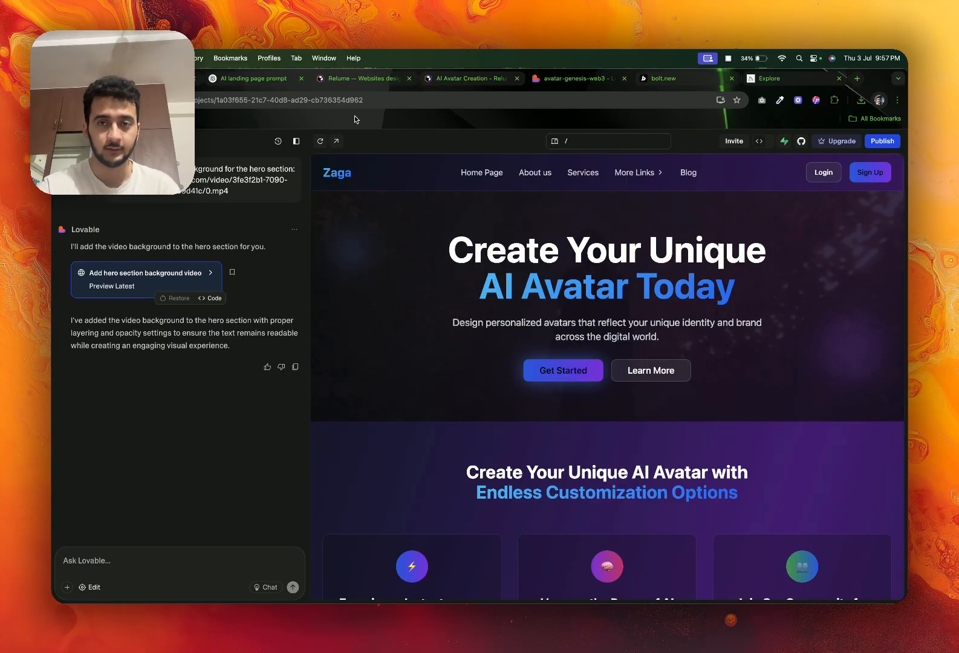
- In Bolt, open the "Cat Adoption Platform - Full-Screen Hero Landing Page" project and read its original design prompt in the chat
{"action": "left_click", "coordinate": [664, 80]}
{"action": "mouse_move", "coordinate": [156, 231]}
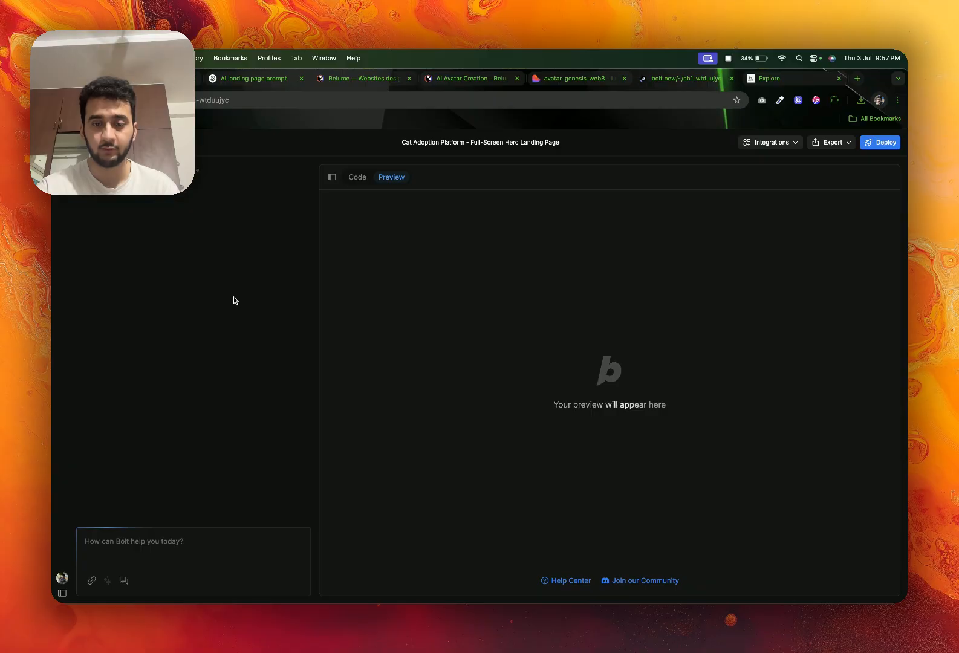
{"action": "scroll", "coordinate": [234, 296], "scroll_direction": "up", "scroll_amount": 10}
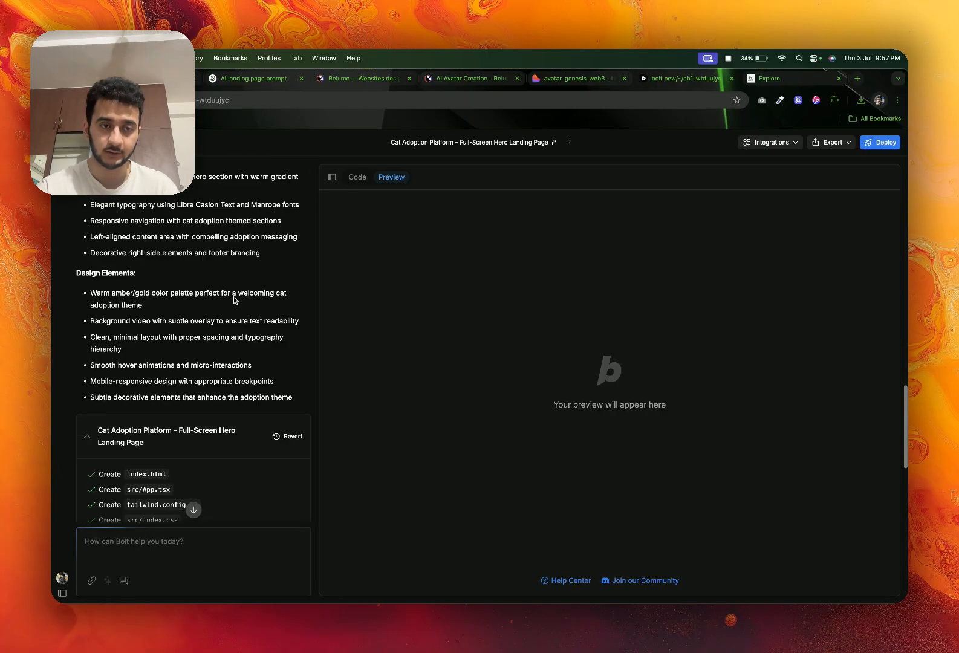
{"action": "scroll", "coordinate": [234, 297], "scroll_direction": "up", "scroll_amount": 5}
{"action": "scroll", "coordinate": [183, 248], "scroll_direction": "up", "scroll_amount": 10}
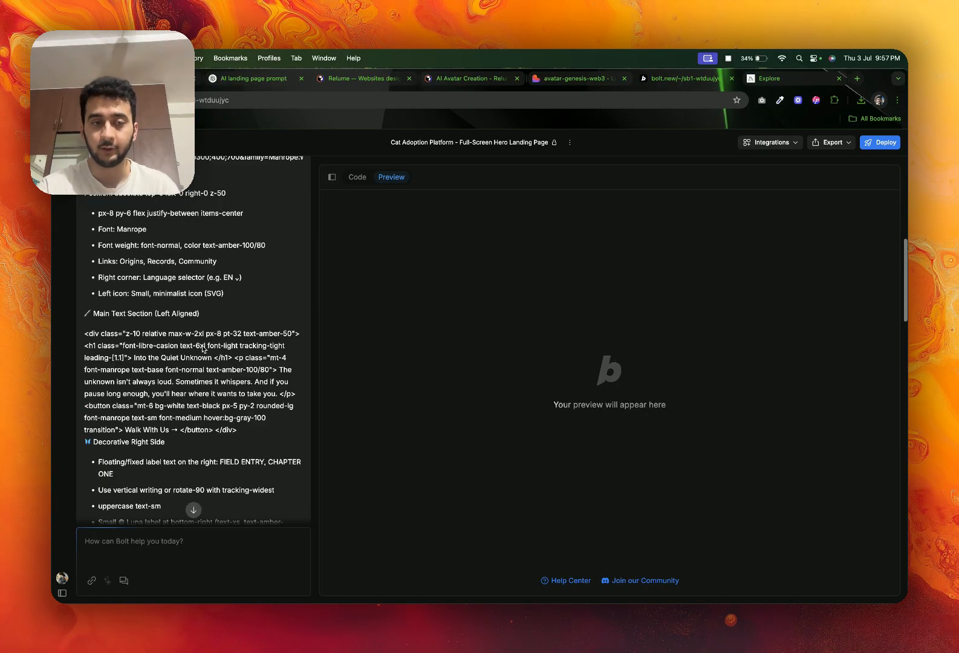
{"action": "scroll", "coordinate": [203, 345], "scroll_direction": "down", "scroll_amount": 5}
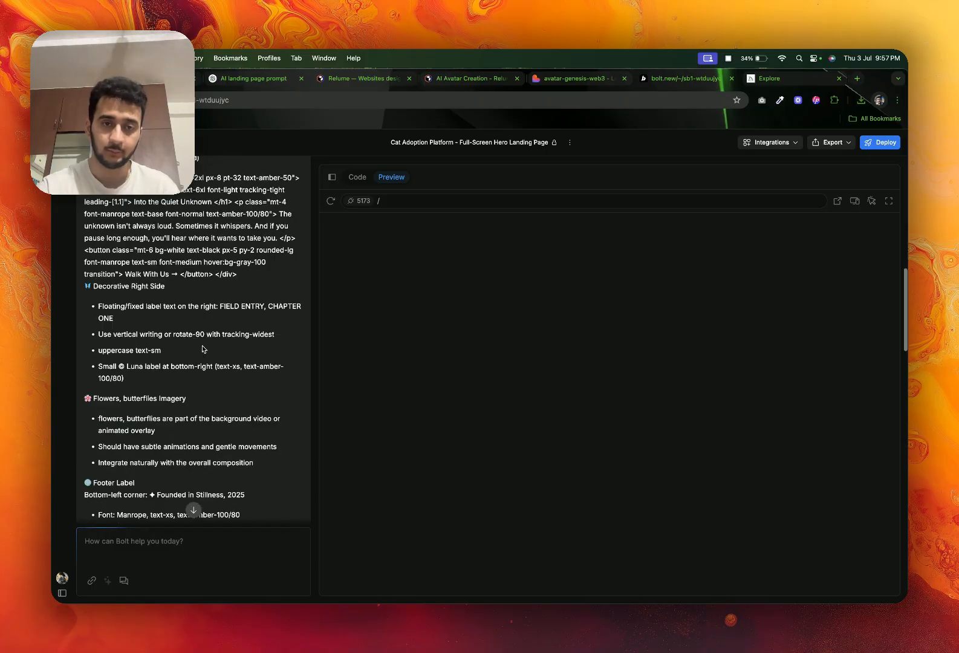
{"action": "scroll", "coordinate": [203, 345], "scroll_direction": "up", "scroll_amount": 3}
{"action": "scroll", "coordinate": [203, 345], "scroll_direction": "down", "scroll_amount": 4}
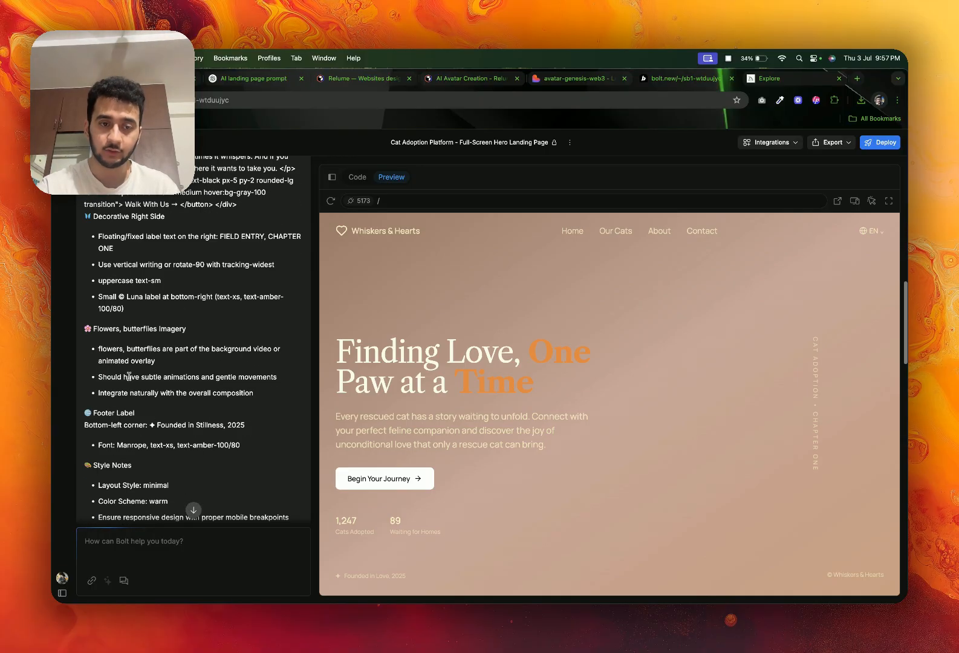
- Go to the end of the project chat and examine the "Finding Love, One Paw at a Time" headline over the background video
{"action": "scroll", "coordinate": [183, 360], "scroll_direction": "down", "scroll_amount": 15}
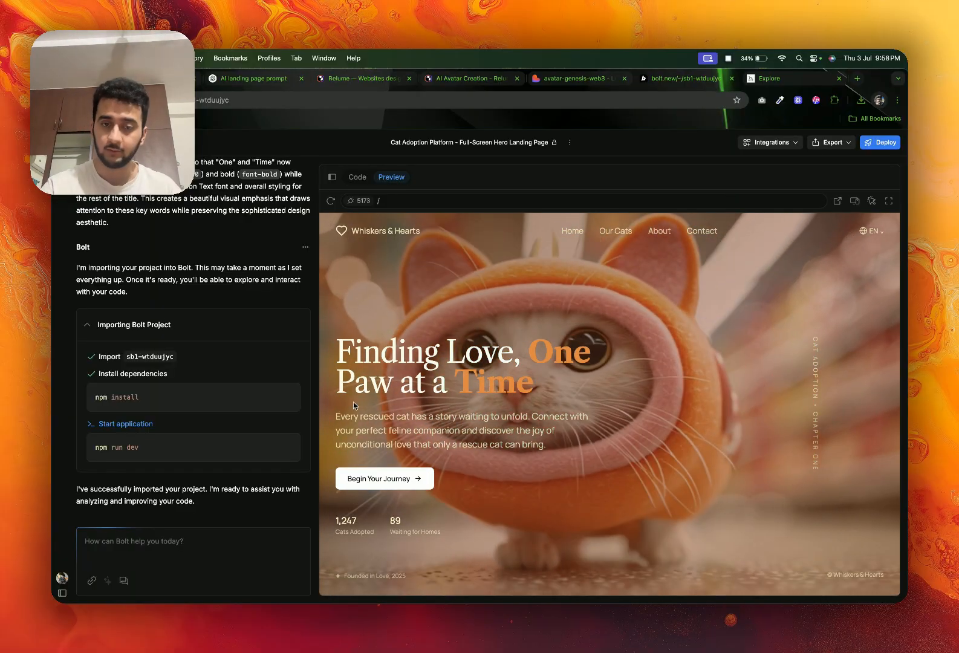
{"action": "left_click_drag", "start_coordinate": [337, 348], "coordinate": [563, 386]}
{"action": "left_click", "coordinate": [563, 388]}
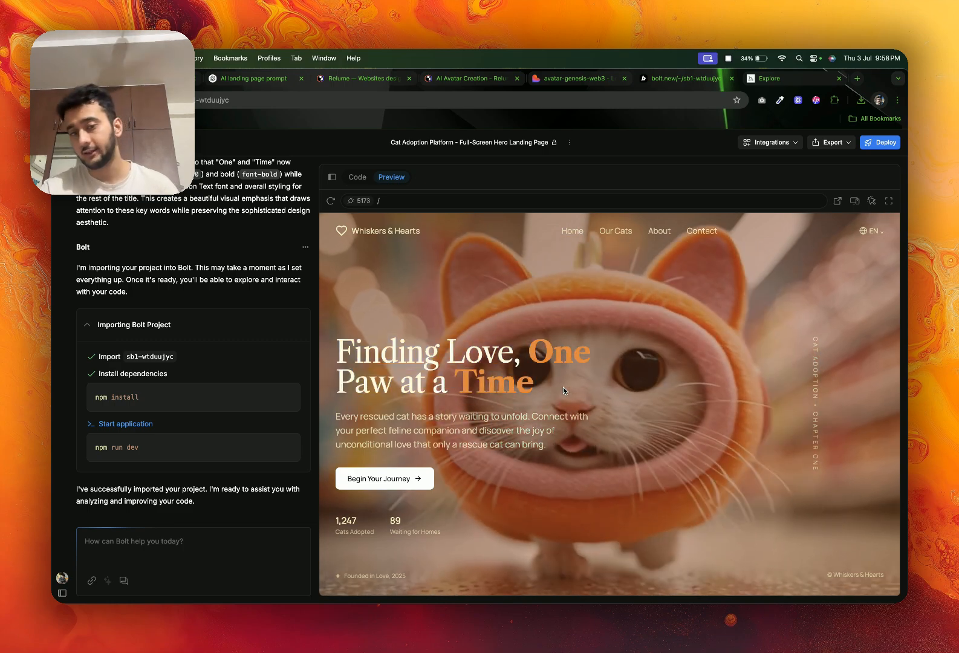